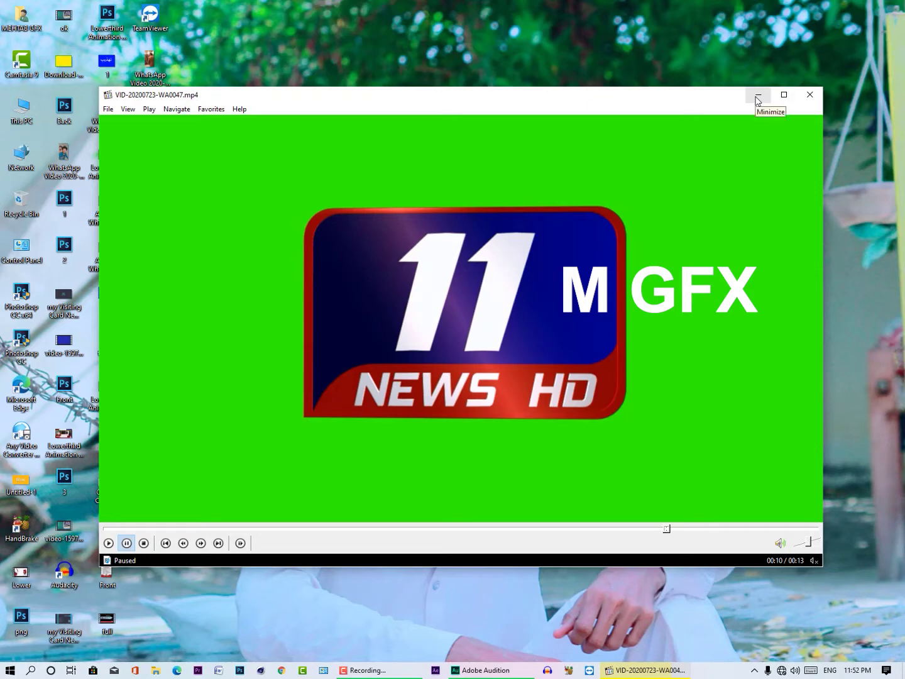
Close the sample logo video VID-20200723-WA0047.mp4 and refresh the desktop.
click(758, 100)
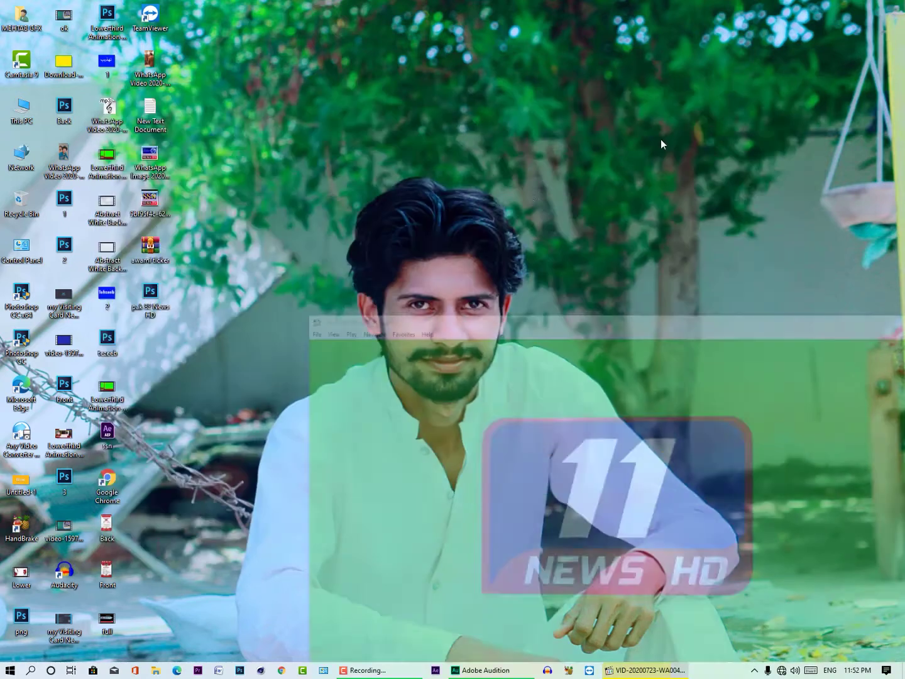
right_click(534, 198)
click(625, 249)
click(637, 670)
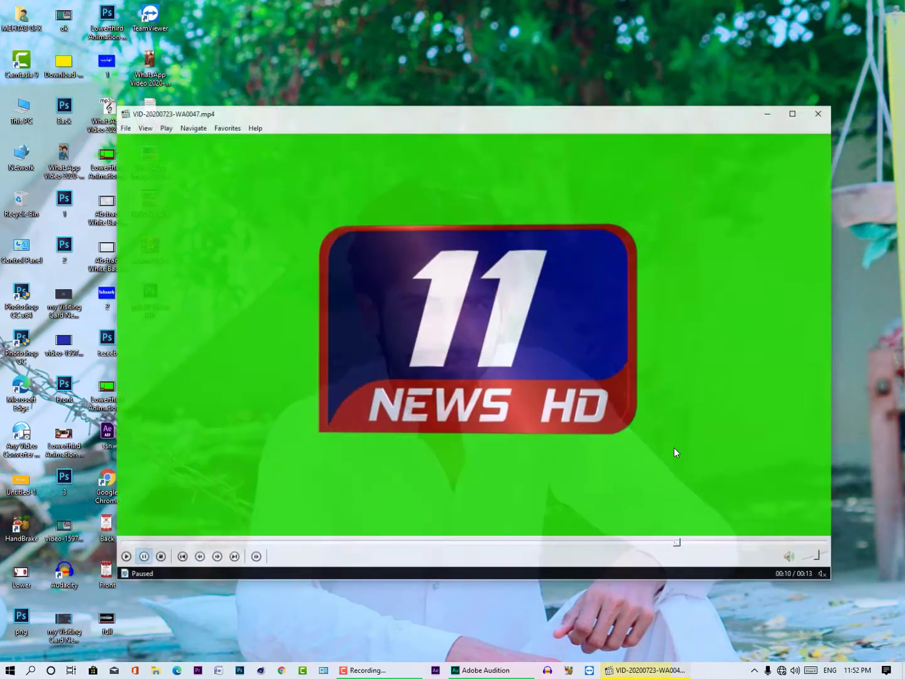
click(810, 94)
right_click(519, 277)
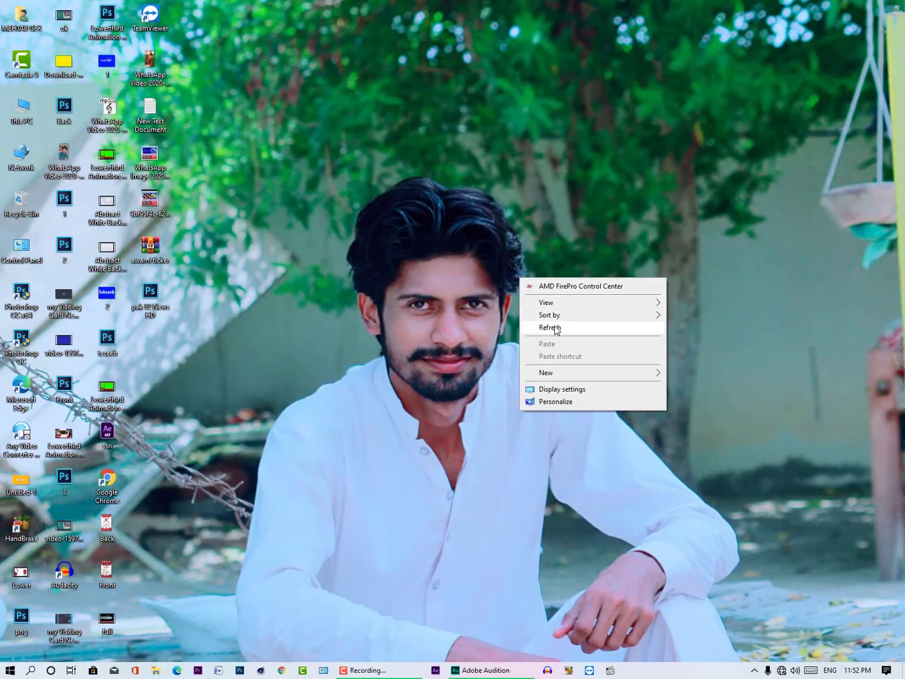
click(529, 329)
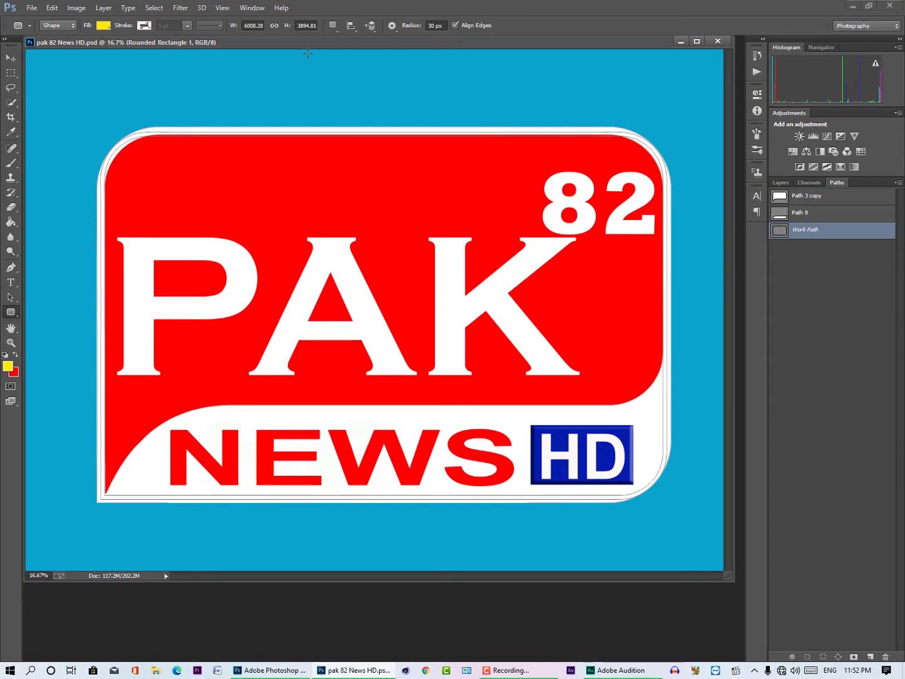
Dock the pak 82 News HD.psd document window and hide Layer 2, Group 1, Layer 1 and Layer 5.
mouse_move(305, 45)
mouse_down()
mouse_move(311, 55)
mouse_move(312, 38)
mouse_up()
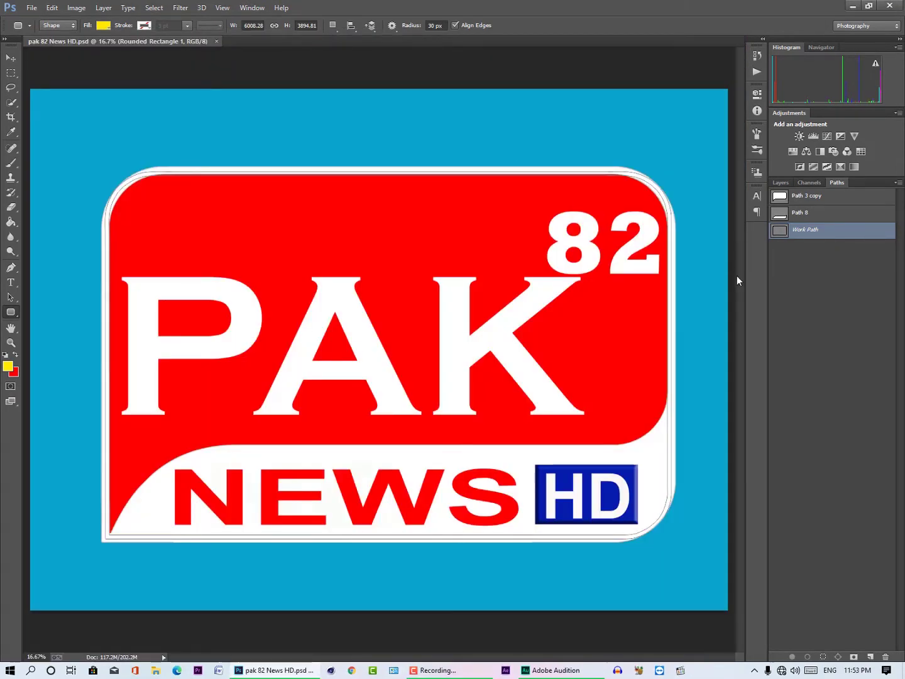
click(783, 181)
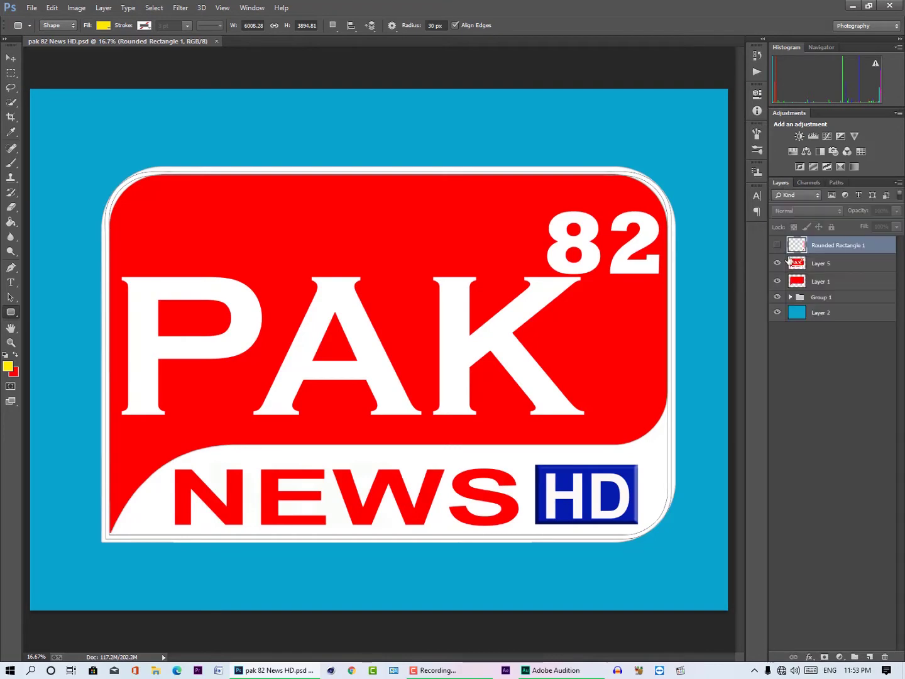
click(778, 314)
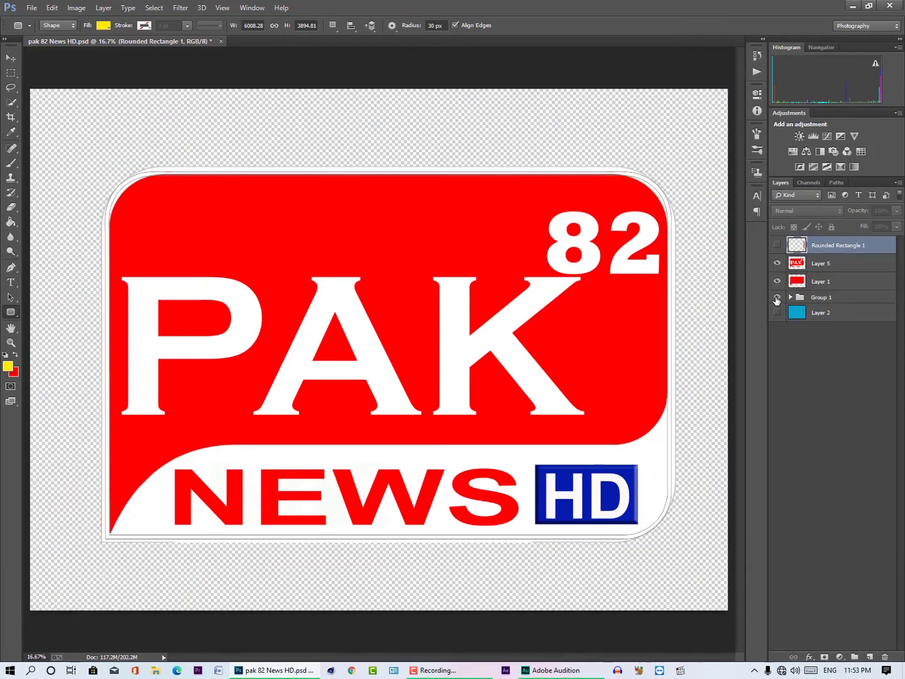
click(777, 283)
click(777, 264)
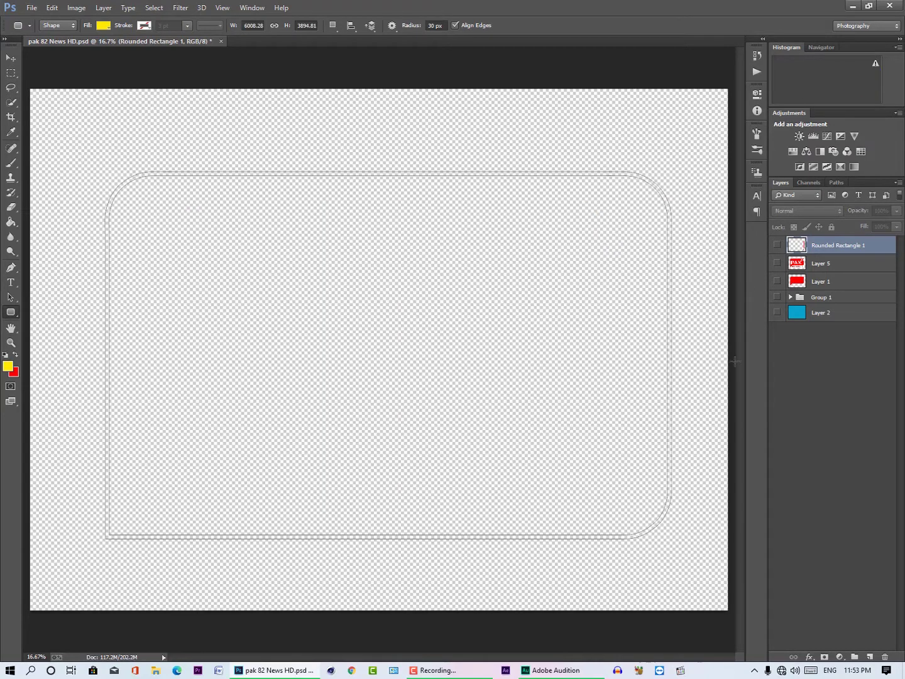
Show Layer 1, load its pixels as a selection, and hide the layer again.
click(777, 282)
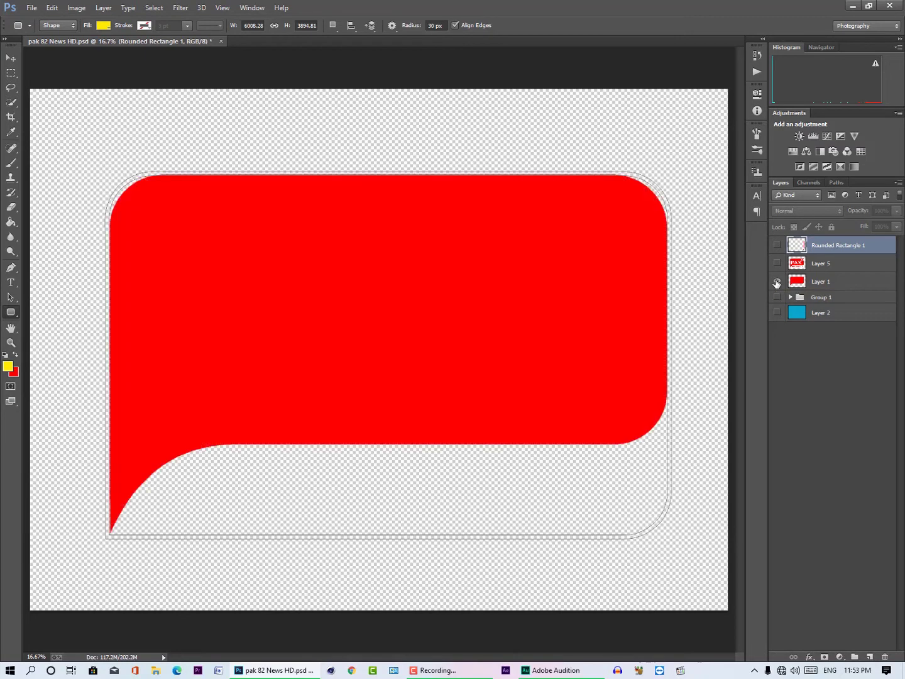
click(799, 285)
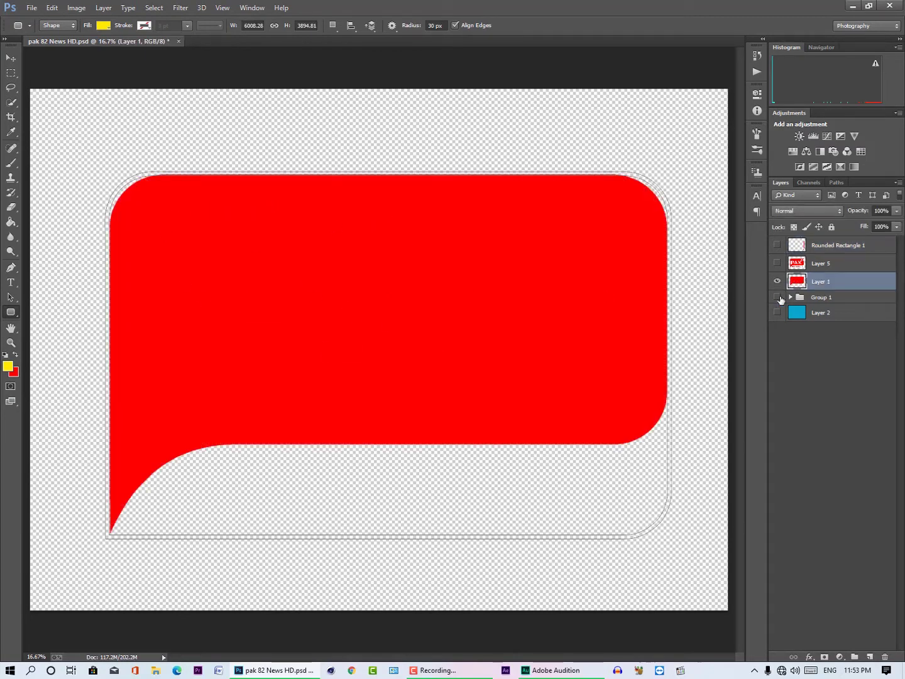
right_click(793, 284)
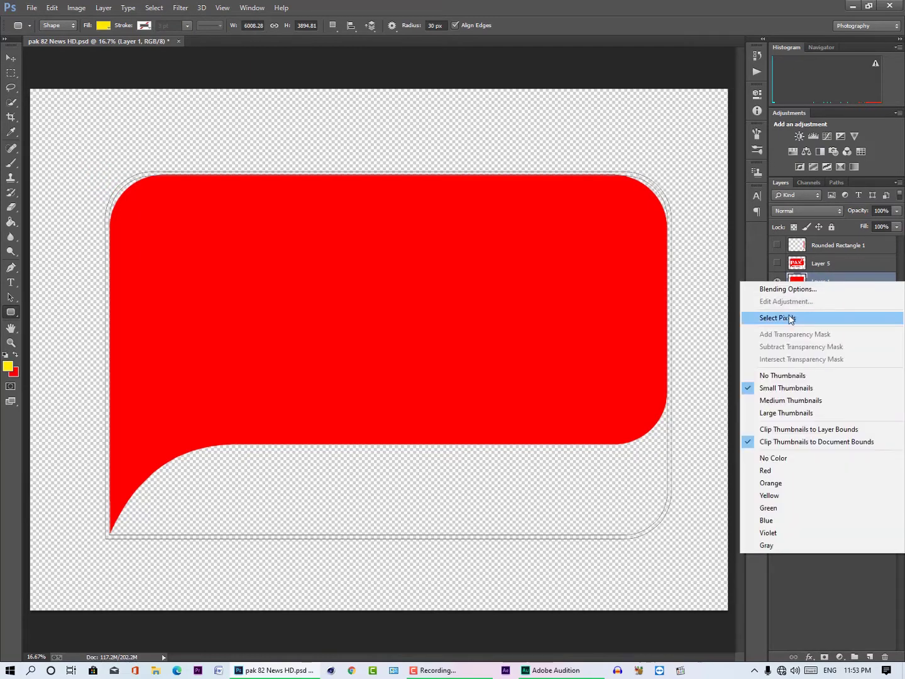
click(790, 318)
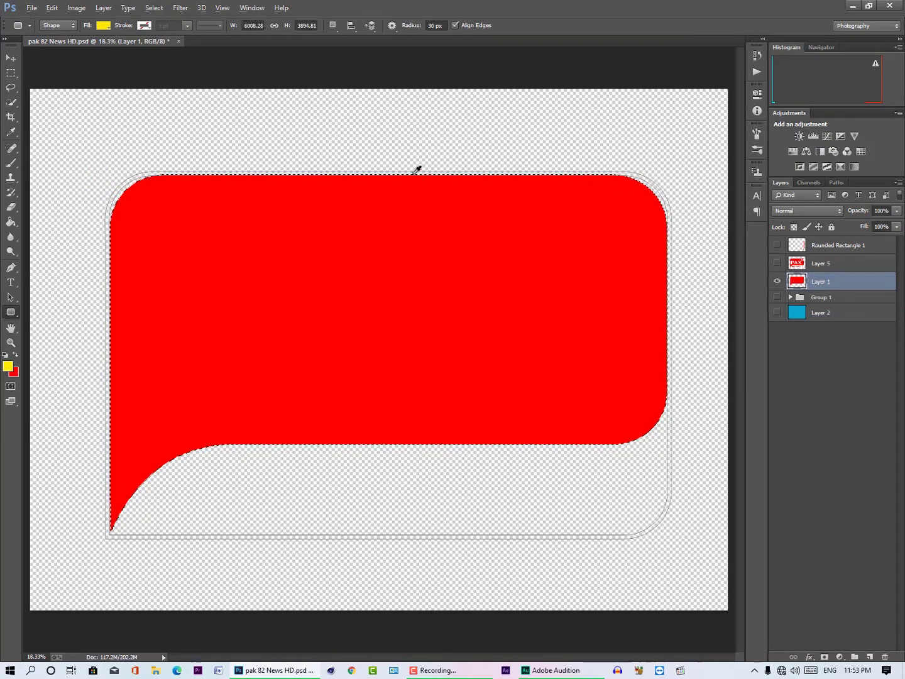
scroll(416, 172, up, 4)
scroll(423, 169, down, 5)
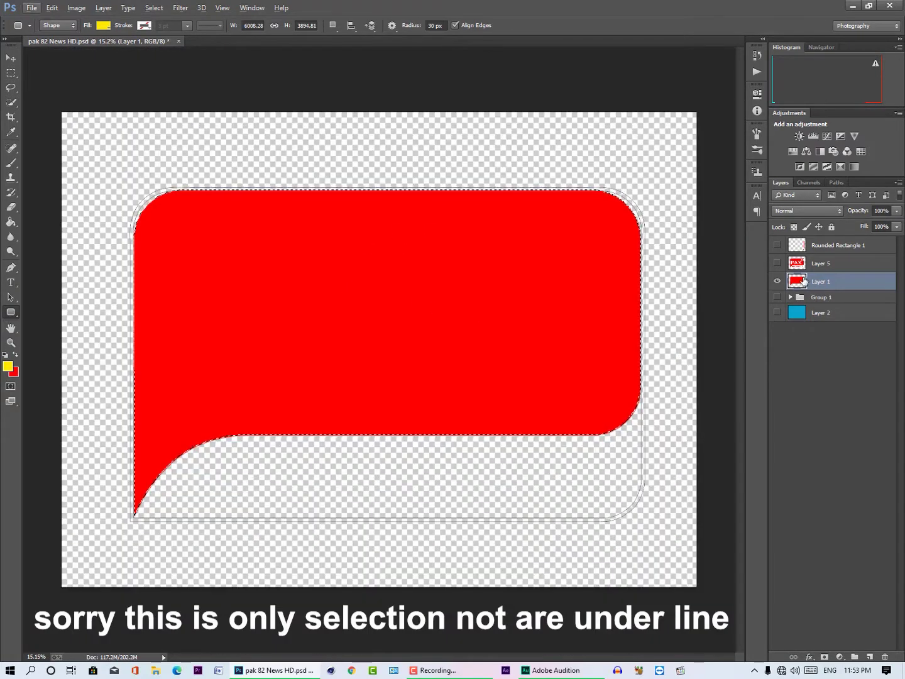
click(778, 282)
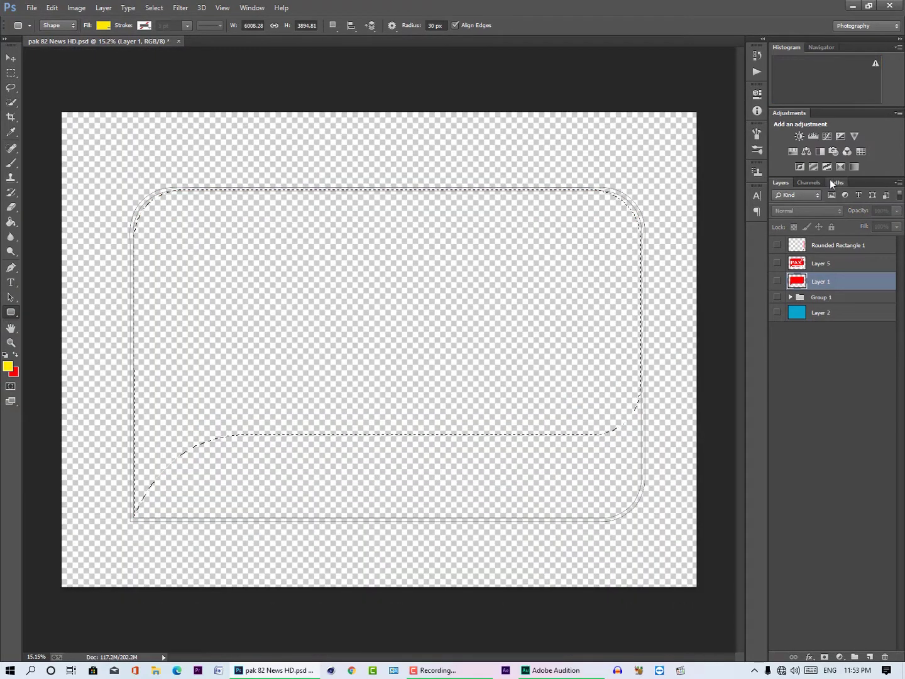
View the outlines of Path 8, Path 3 copy and Work Path, clearing the active selection.
click(833, 181)
click(802, 214)
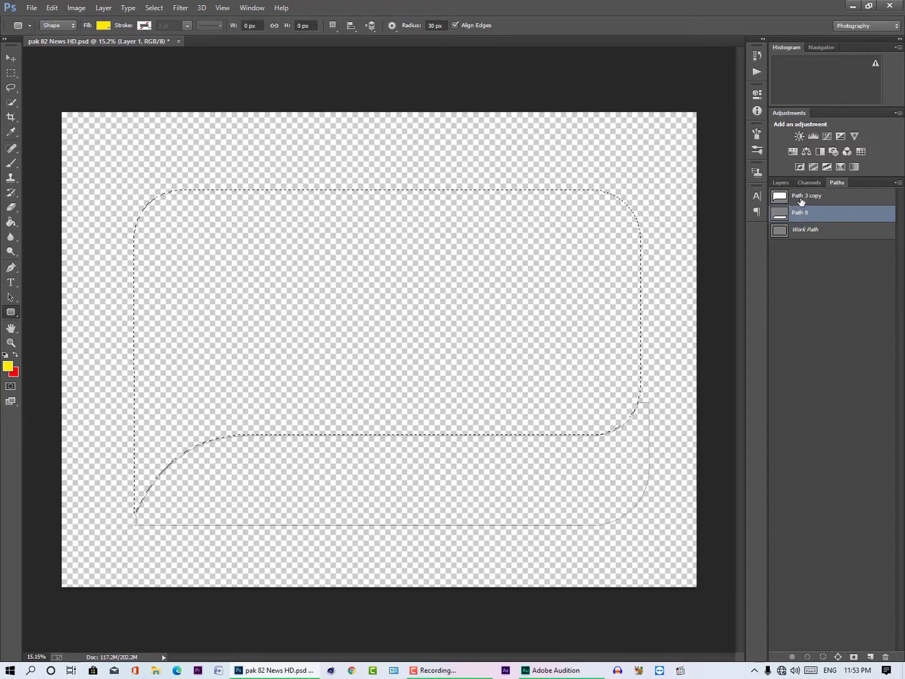
click(798, 196)
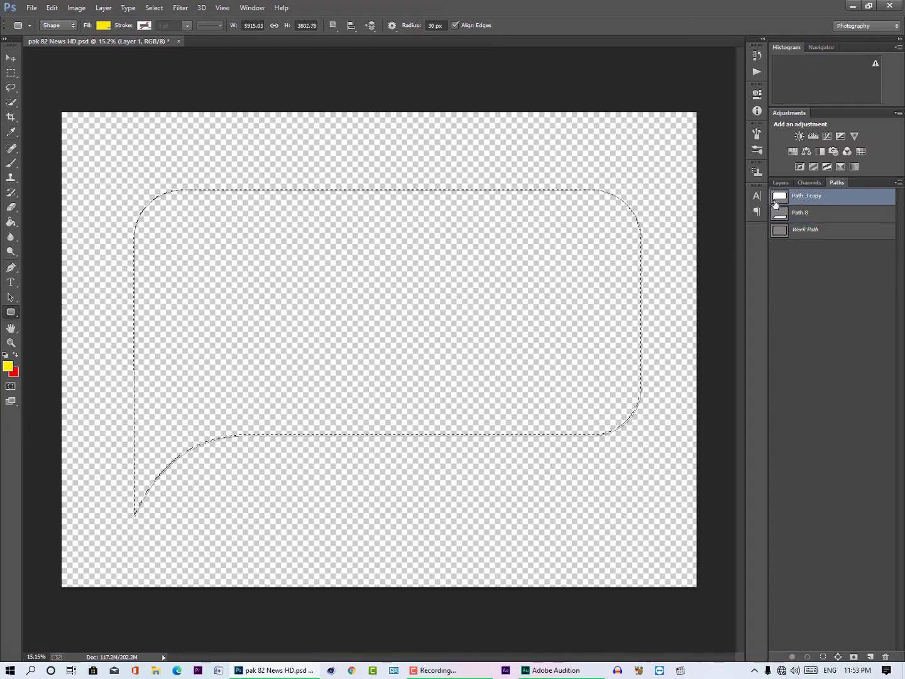
key(ctrl+d)
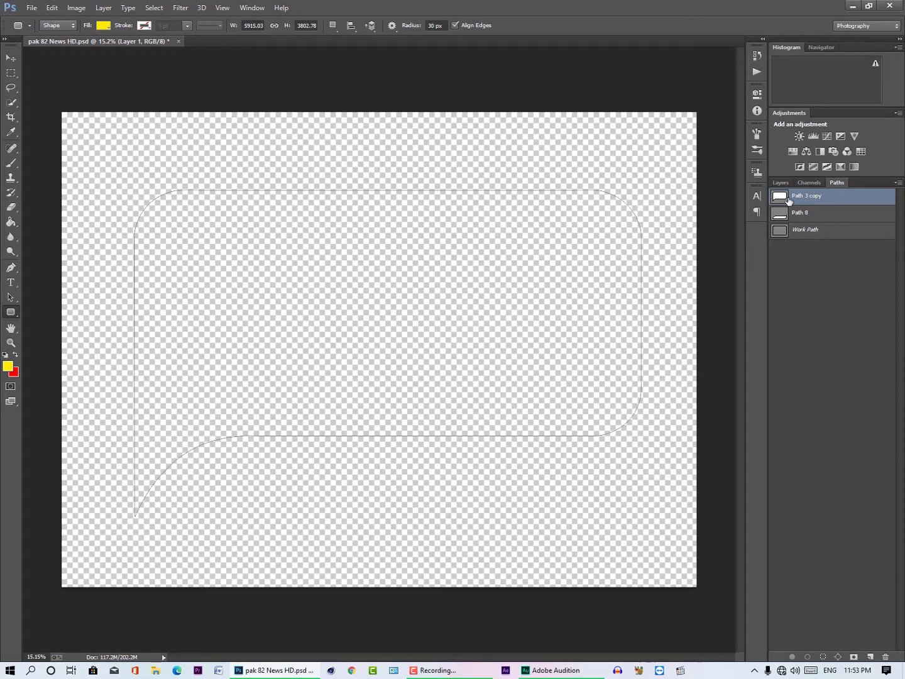
click(804, 217)
click(807, 232)
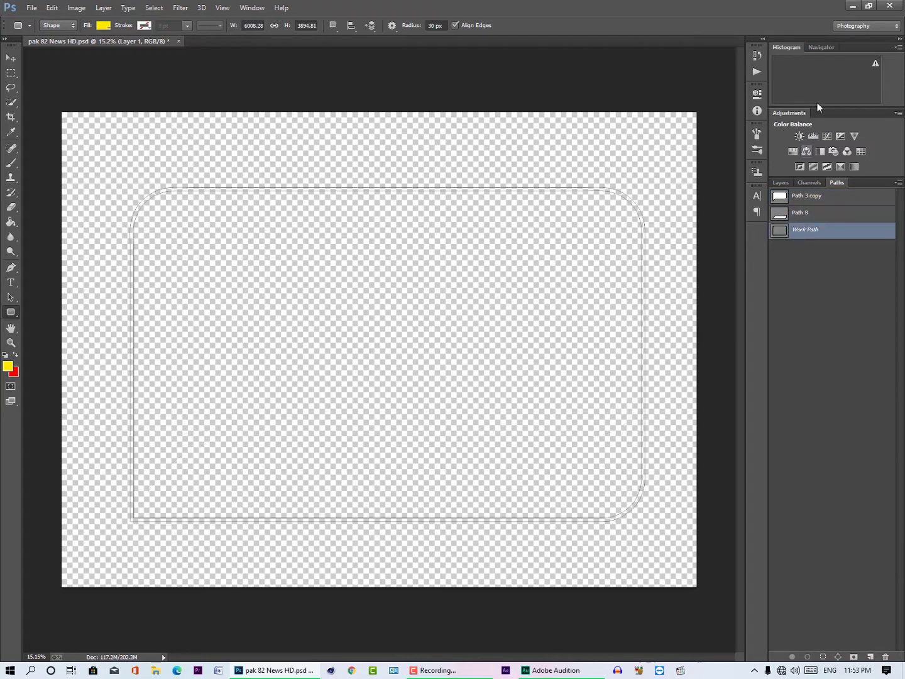
Minimize Photoshop, launch After Effects and dismiss its Home screen.
click(853, 5)
right_click(556, 184)
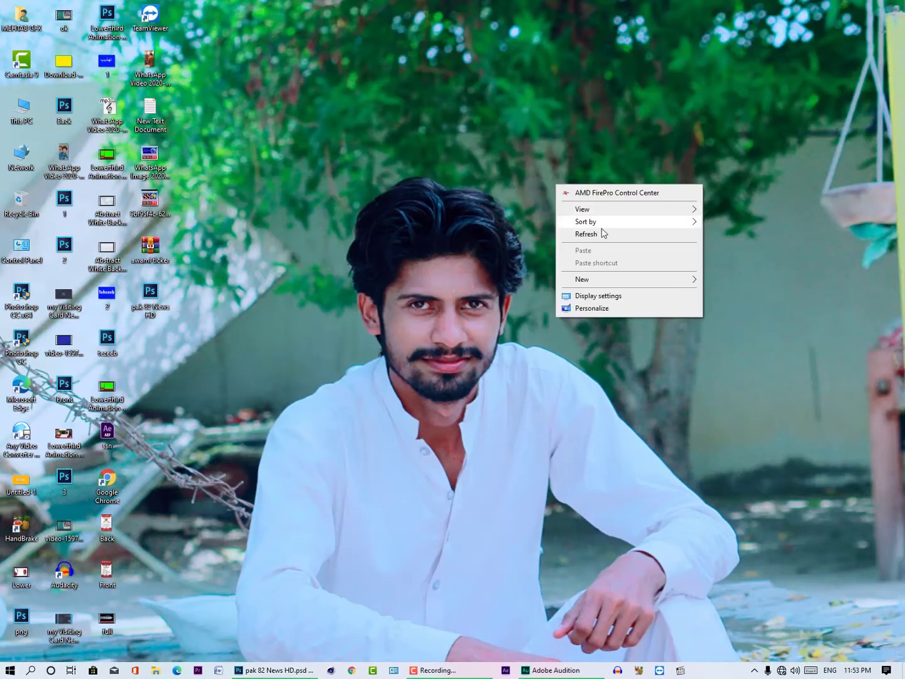
click(587, 234)
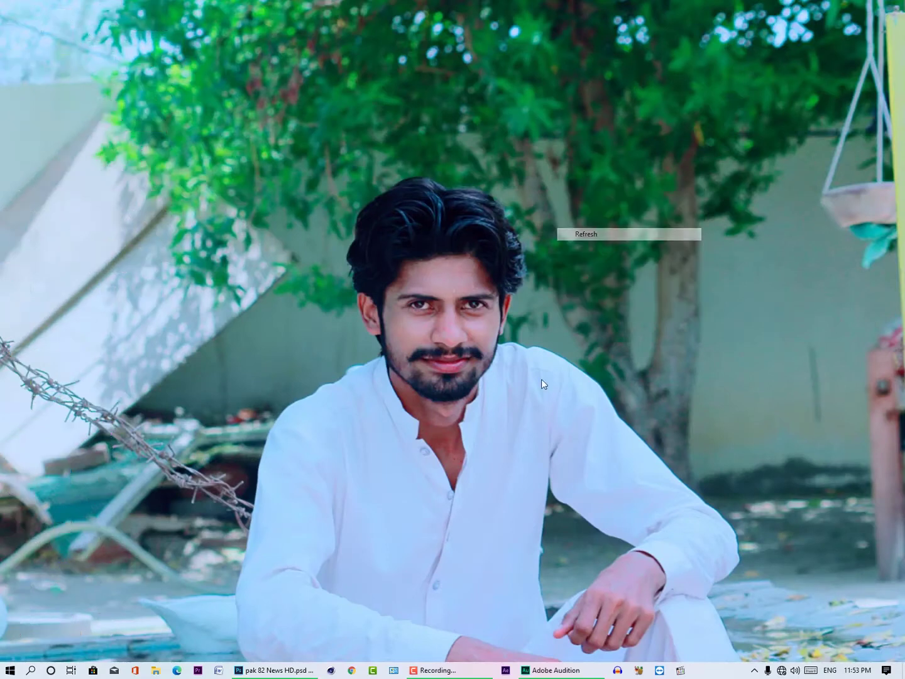
click(506, 671)
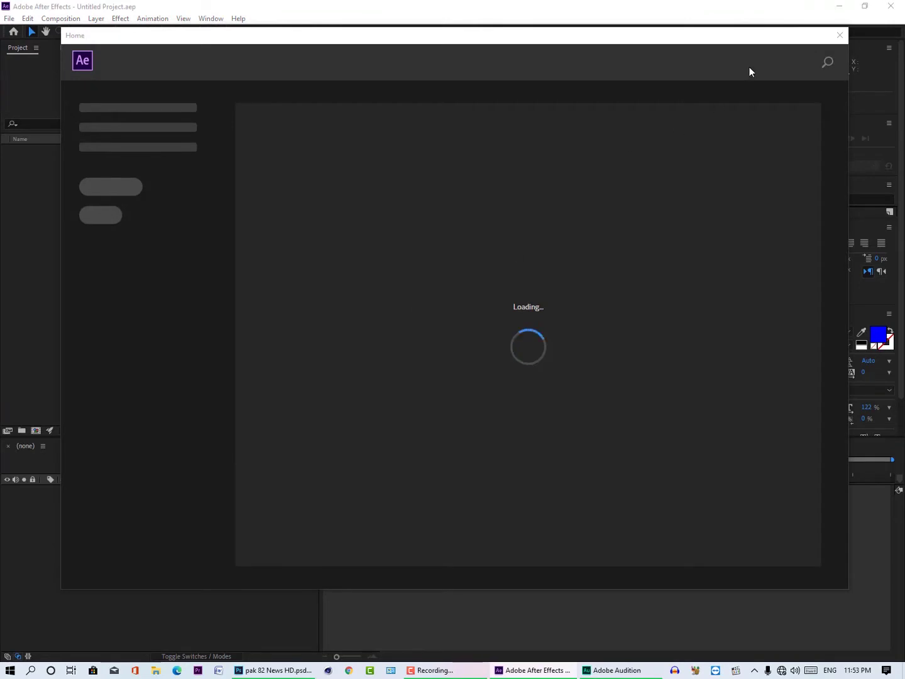
click(840, 34)
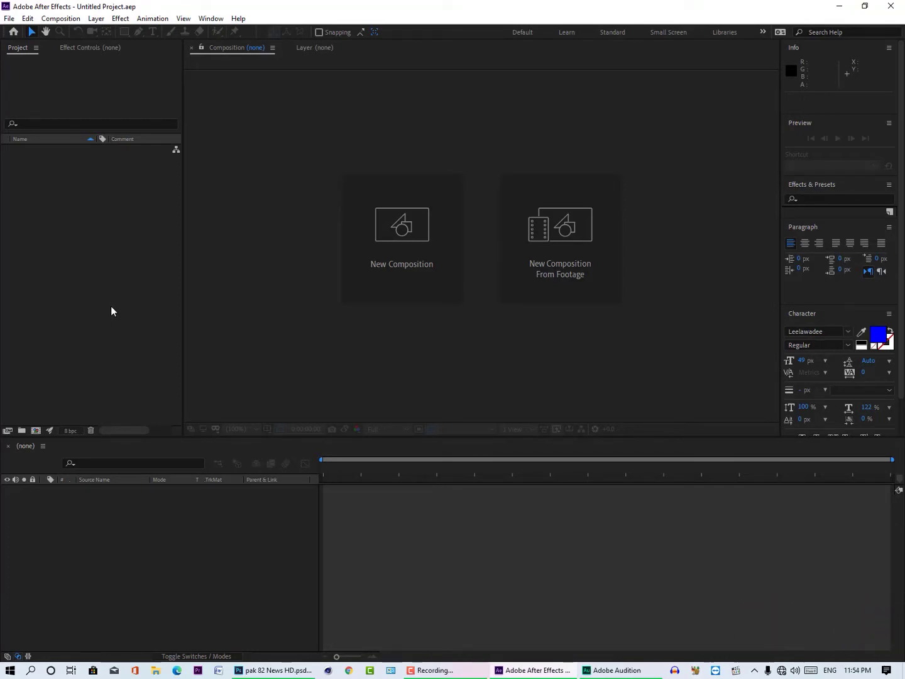
Create a composition named main with the HDTV 1080 29.97 preset and a 30-second duration.
right_click(58, 255)
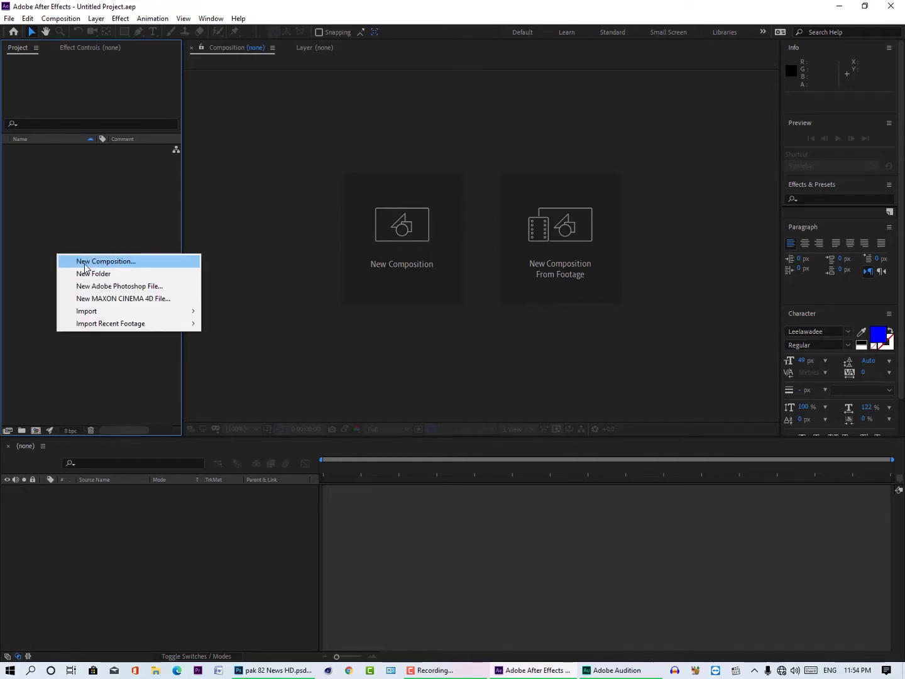
click(85, 262)
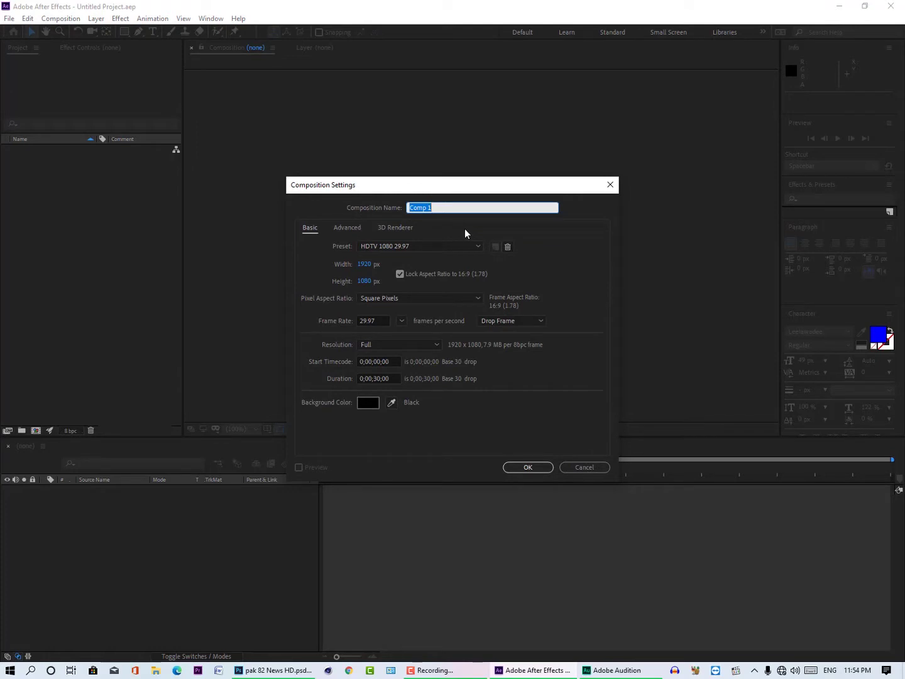
text(main)
key(Return)
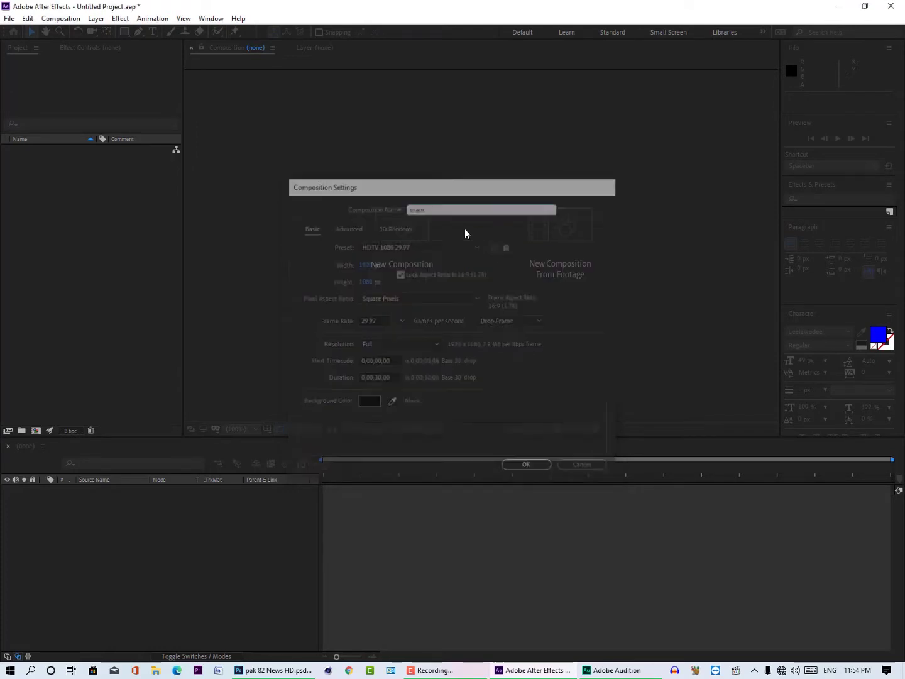
scroll(318, 276, down, 3)
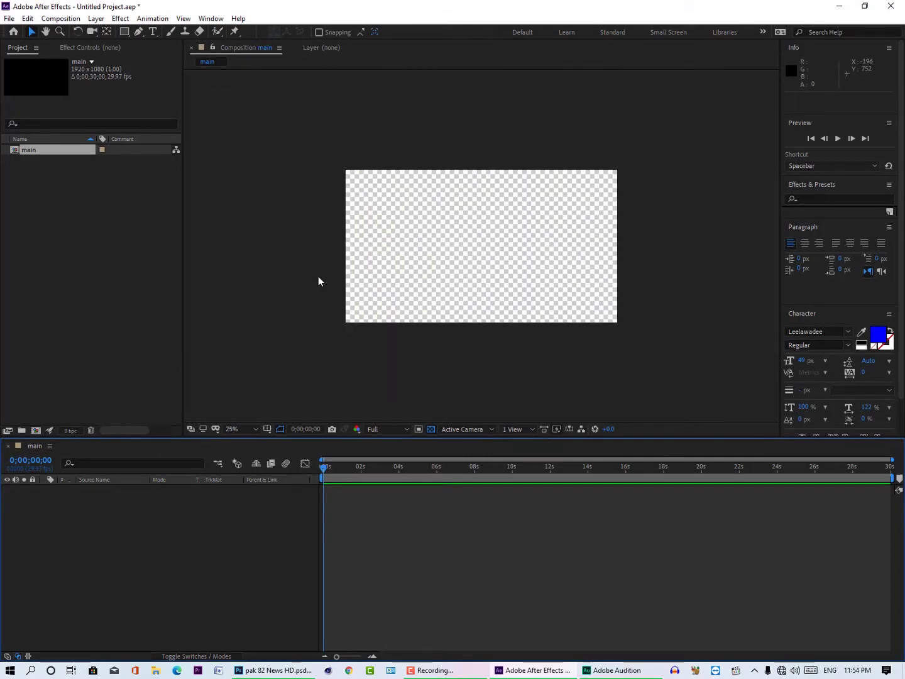
scroll(443, 247, up, 3)
scroll(438, 252, down, 3)
Add a black (000000) solid layer named e3d to the main composition at 1920 x 1080 px.
right_click(99, 570)
mouse_move(123, 447)
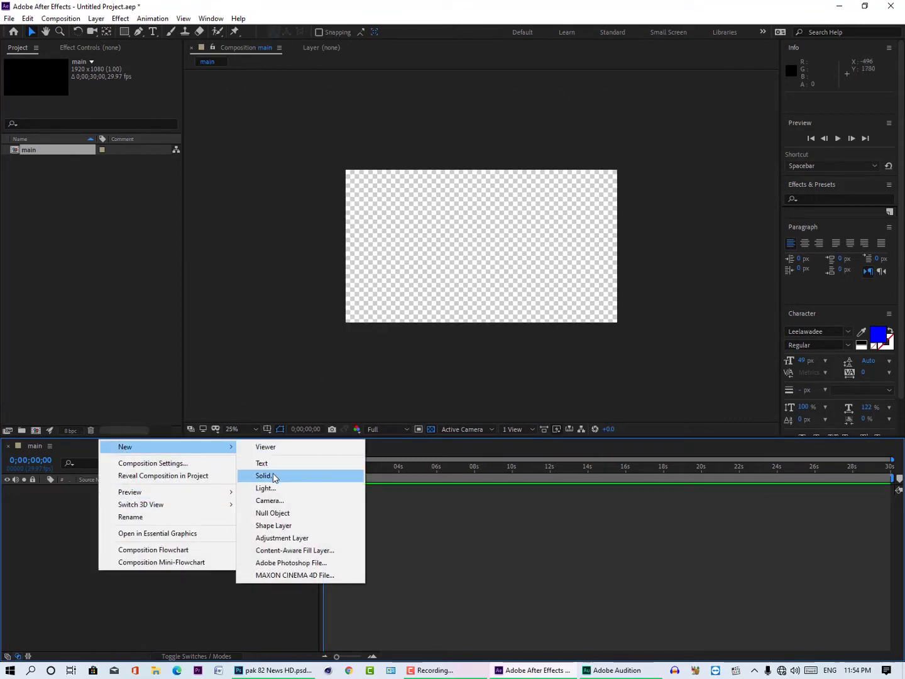
click(278, 479)
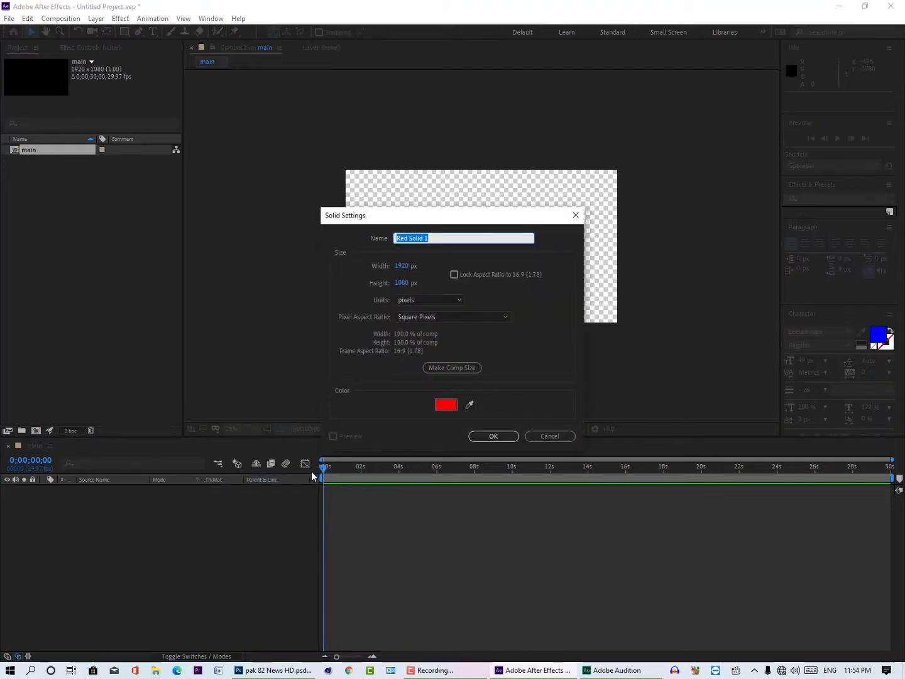
text(e3d)
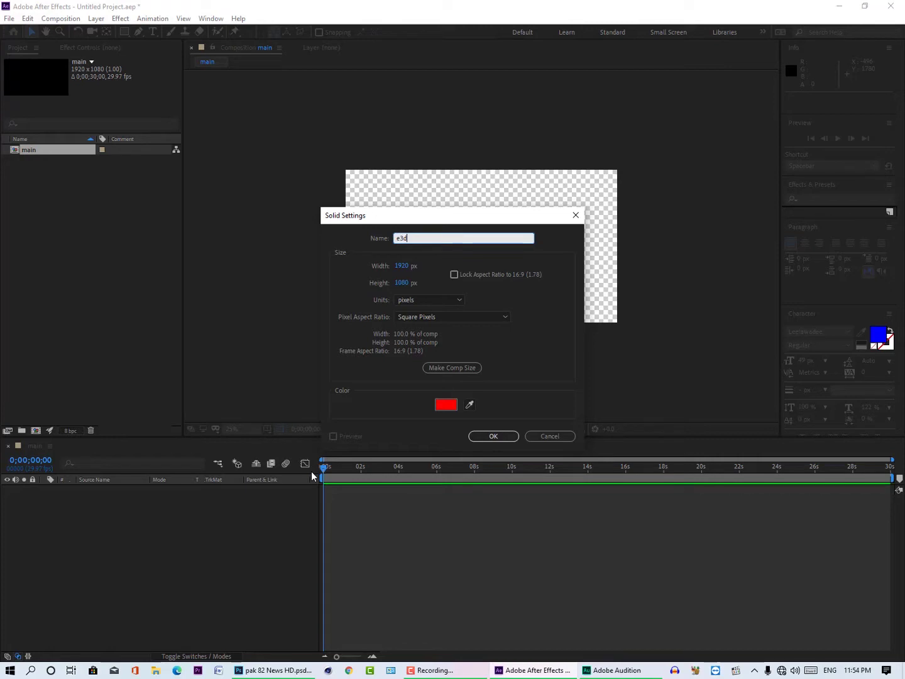
click(455, 405)
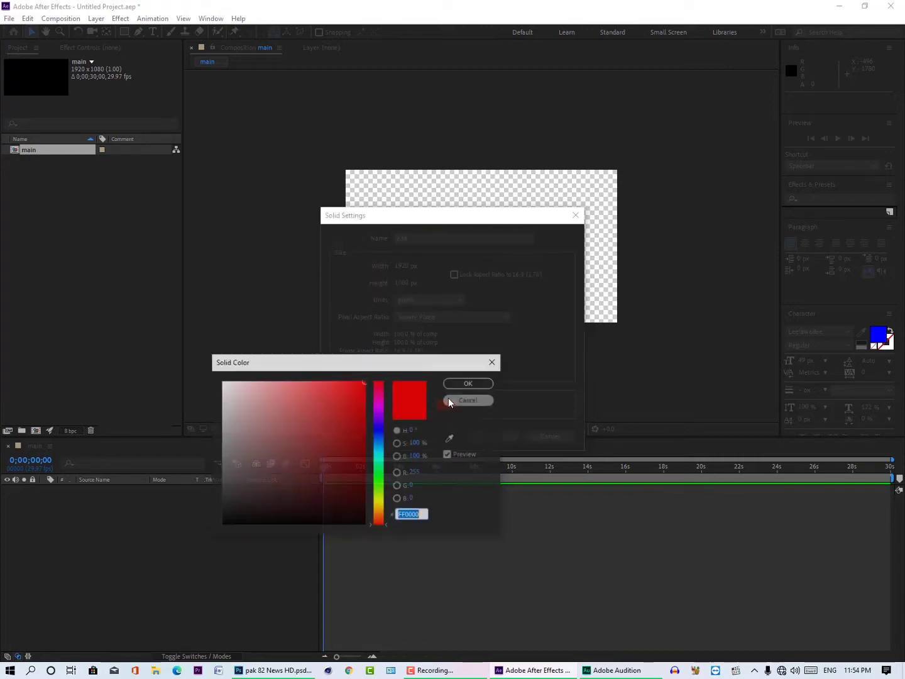
mouse_move(348, 417)
mouse_down()
mouse_move(365, 367)
mouse_move(306, 404)
mouse_move(208, 491)
mouse_move(203, 544)
mouse_up()
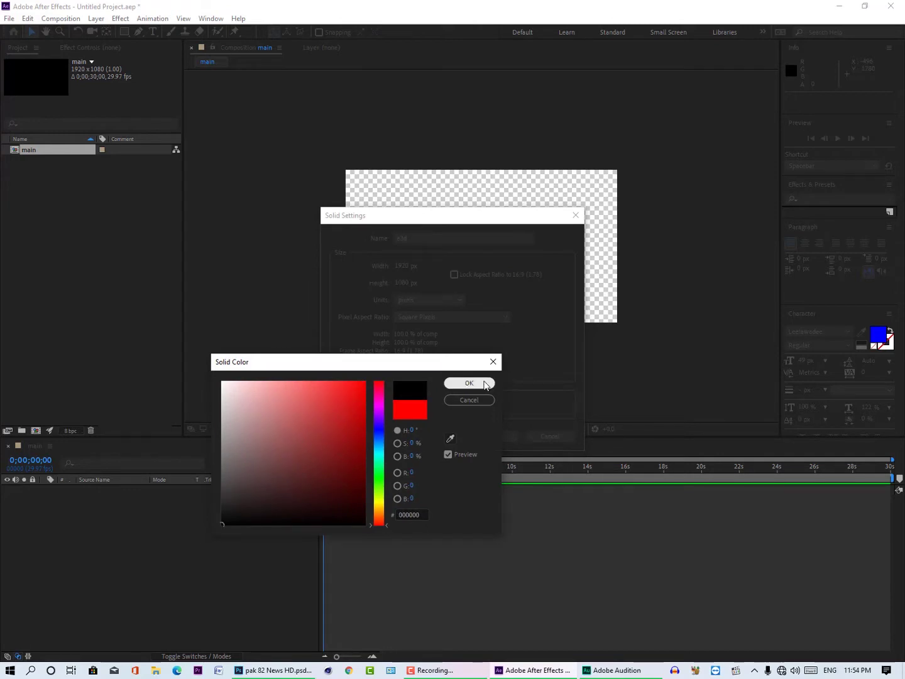
click(470, 382)
click(495, 437)
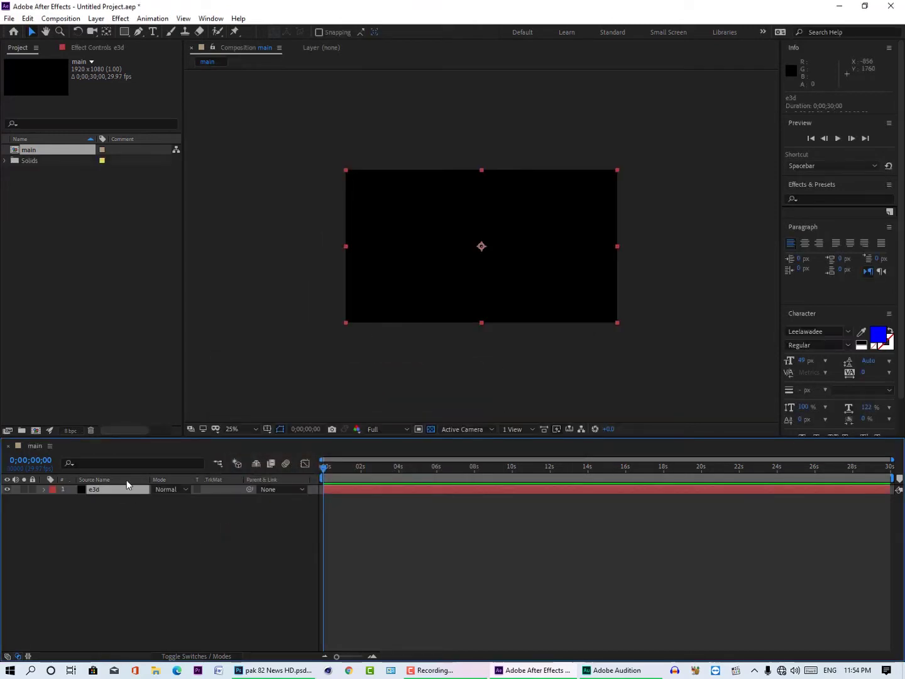
Apply the Video Copilot Element effect to the e3d solid layer.
click(121, 18)
mouse_move(171, 350)
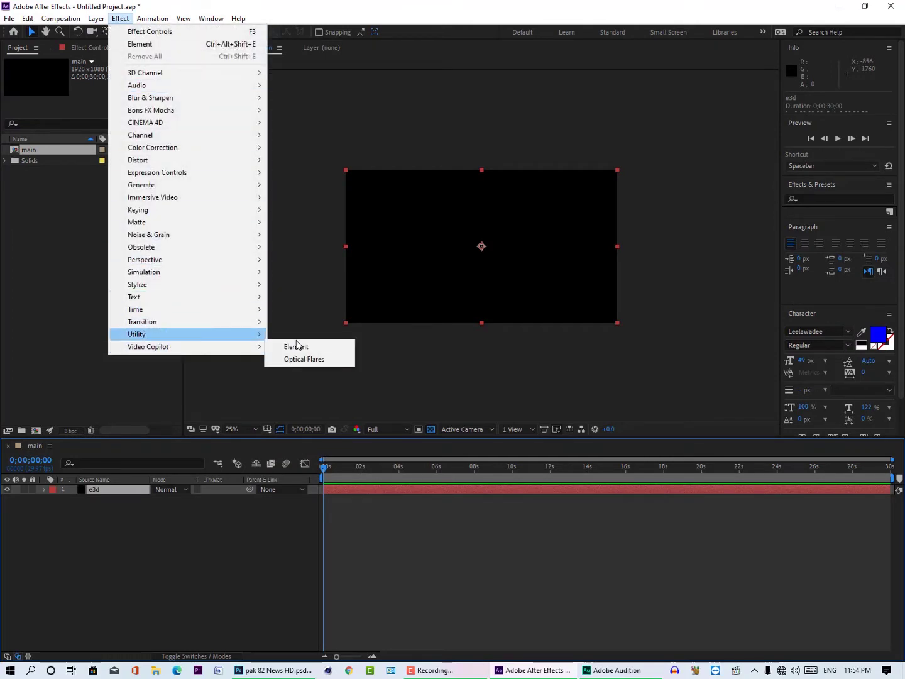
click(303, 348)
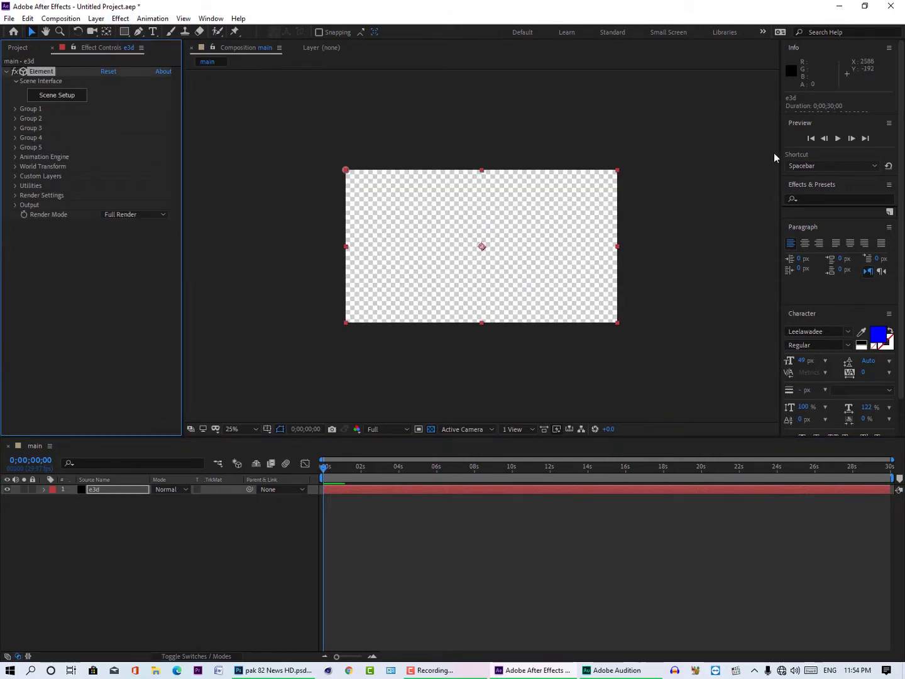
click(816, 186)
click(816, 186)
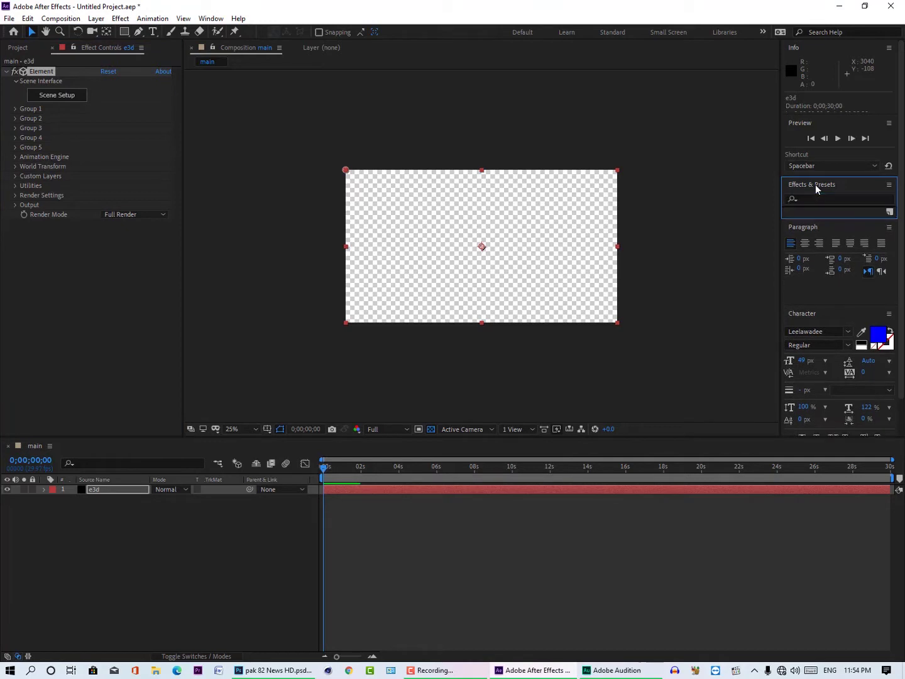
Locate the Element effect in the Video Copilot category and reselect the e3d layer.
click(786, 353)
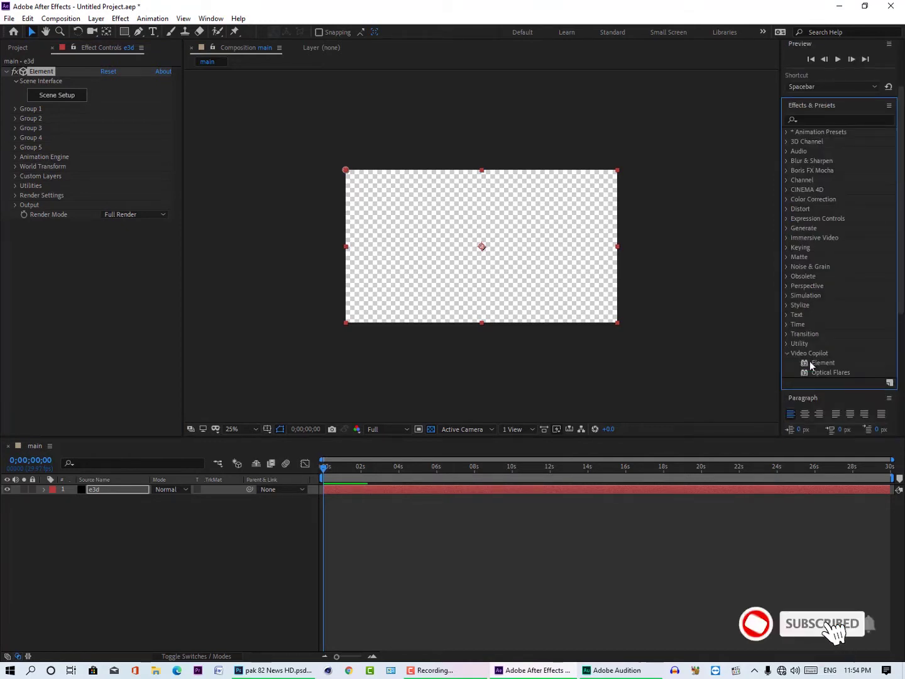
mouse_move(822, 363)
mouse_down()
mouse_move(511, 296)
mouse_move(879, 369)
mouse_move(818, 363)
mouse_up()
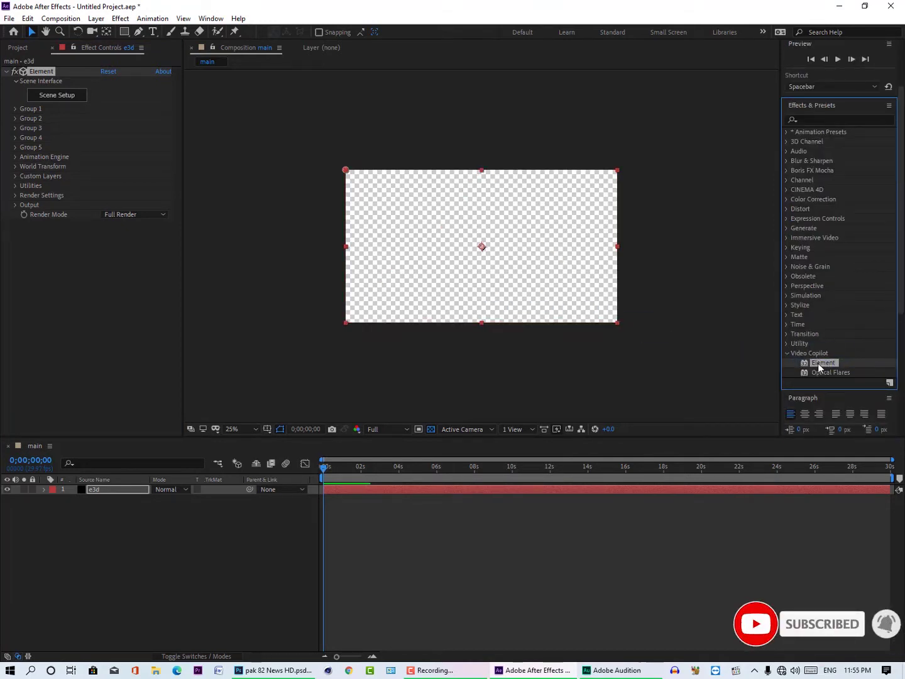
click(102, 489)
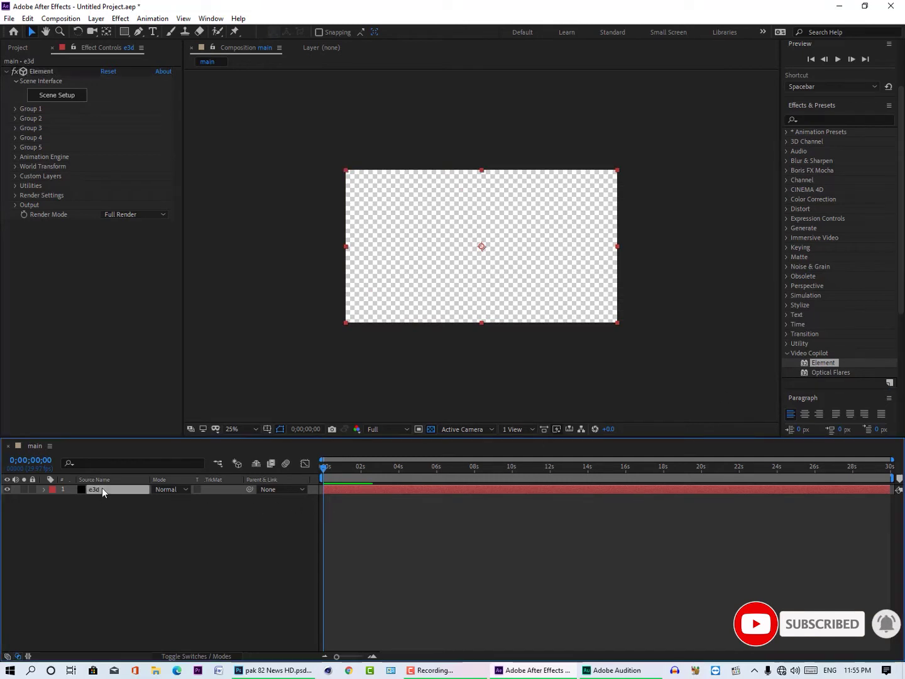
Add a red (FF0000) solid layer named center to the main composition at 1920 x 1080 px.
right_click(104, 579)
mouse_move(132, 456)
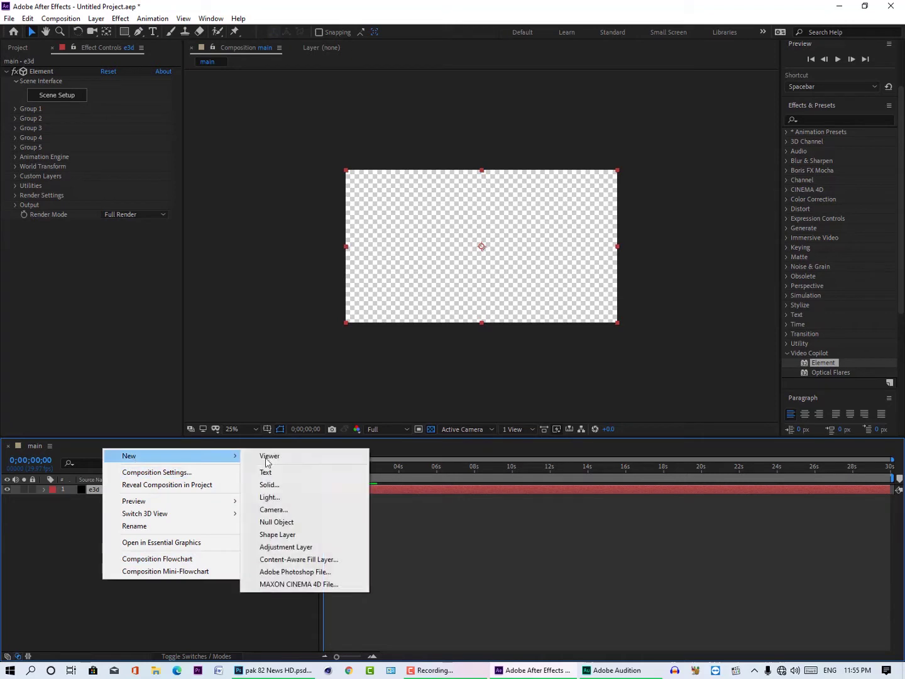
click(270, 484)
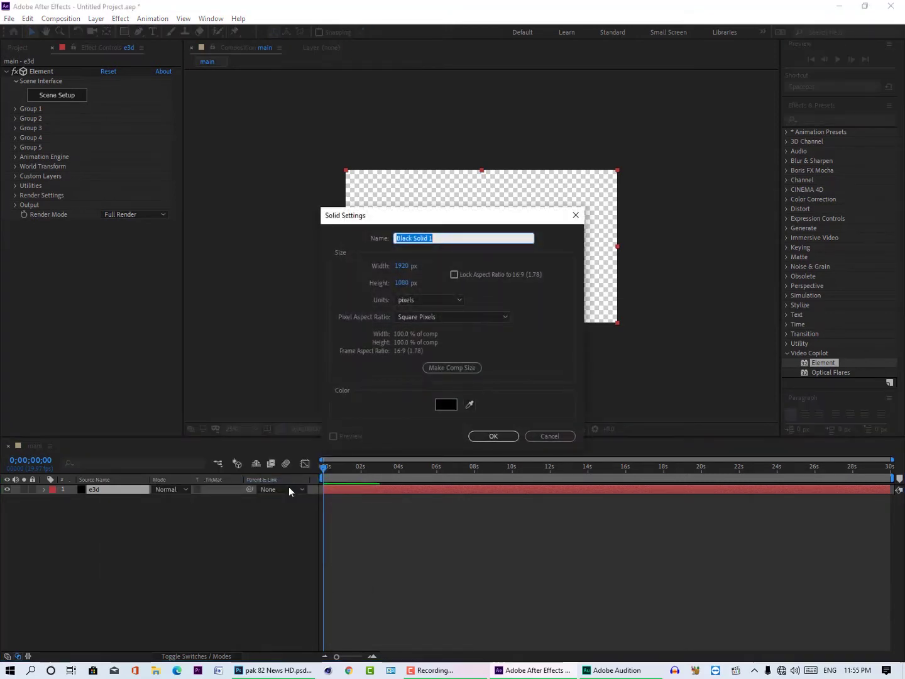
text(ce)
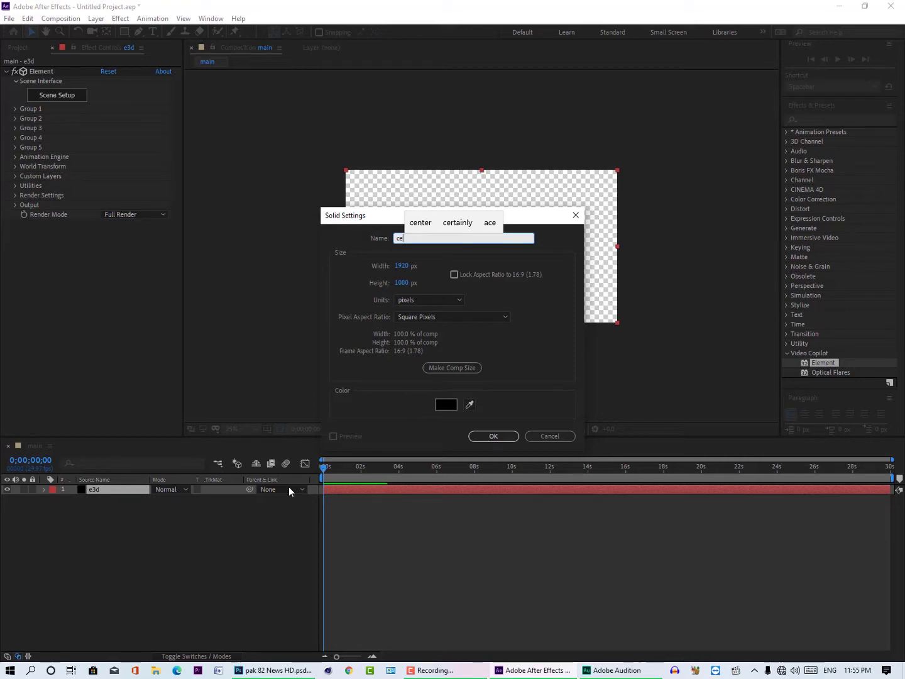
text(nter)
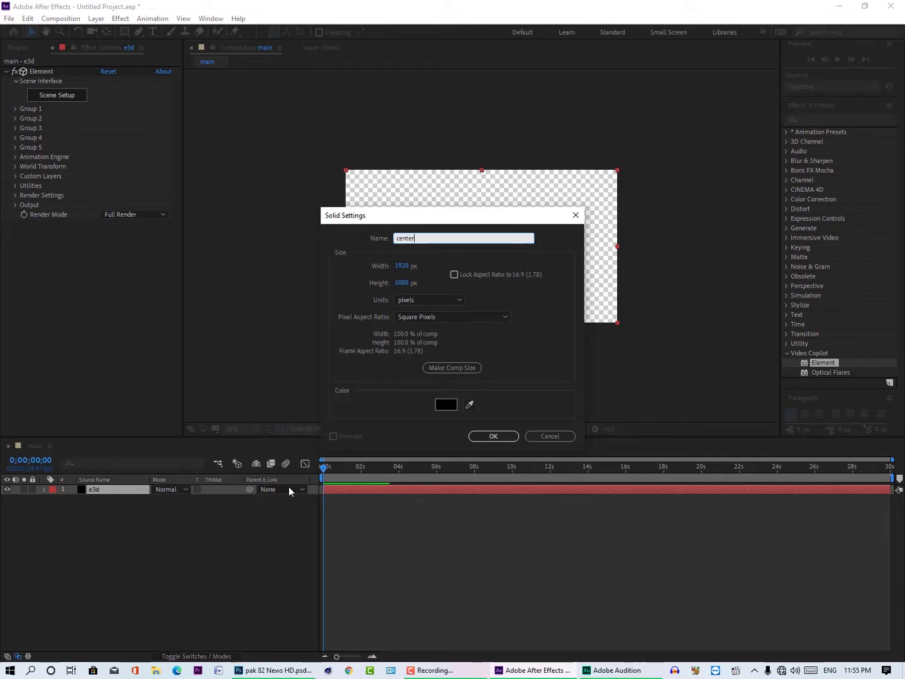
click(455, 404)
drag(351, 395, 373, 374)
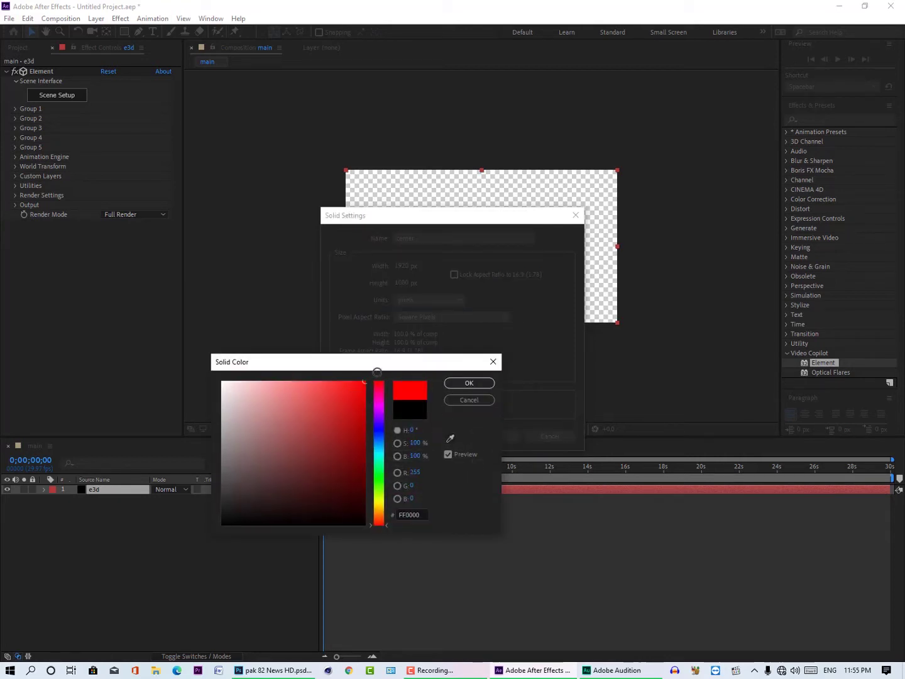
click(468, 382)
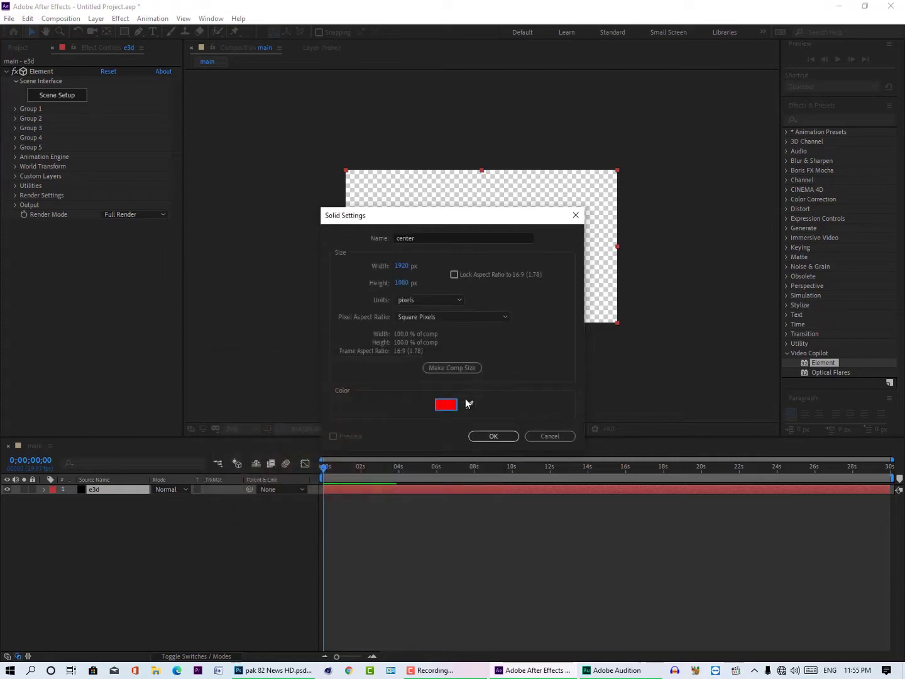
click(481, 434)
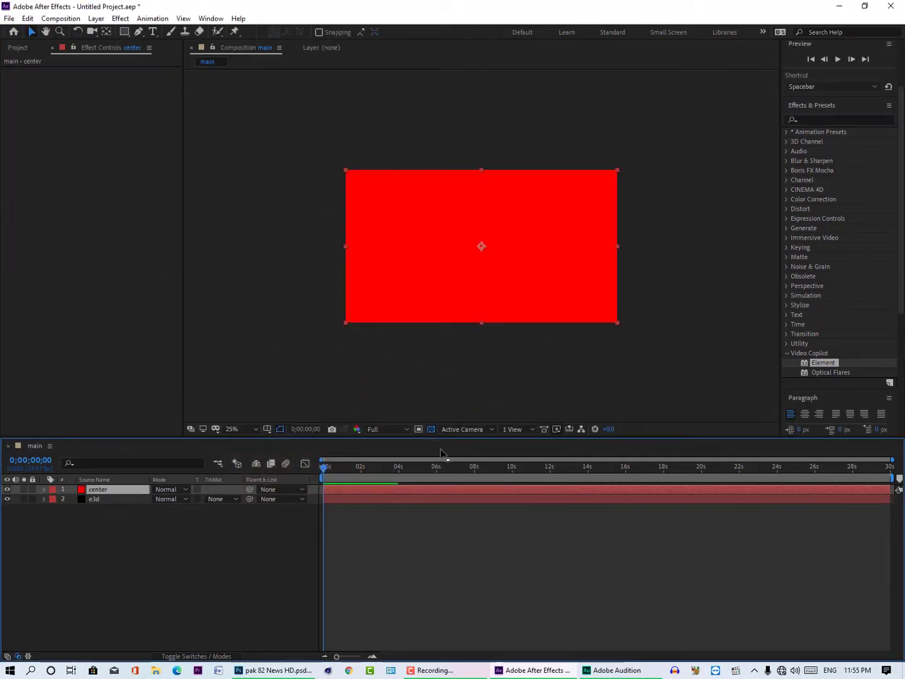
Transfer Path 3 copy from the Photoshop logo document onto the center solid in After Effects as a mask.
click(282, 671)
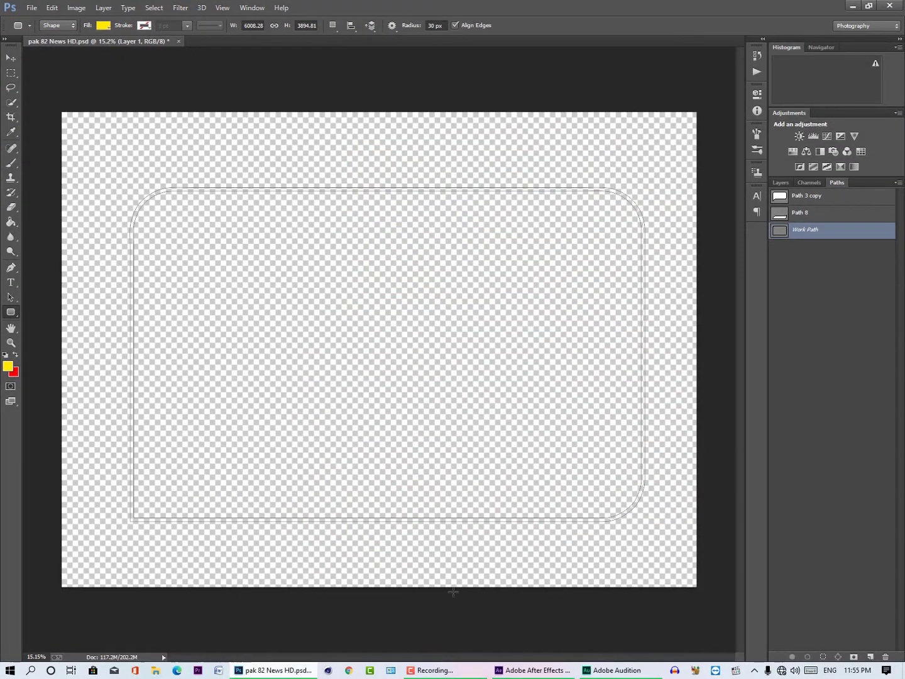
click(805, 198)
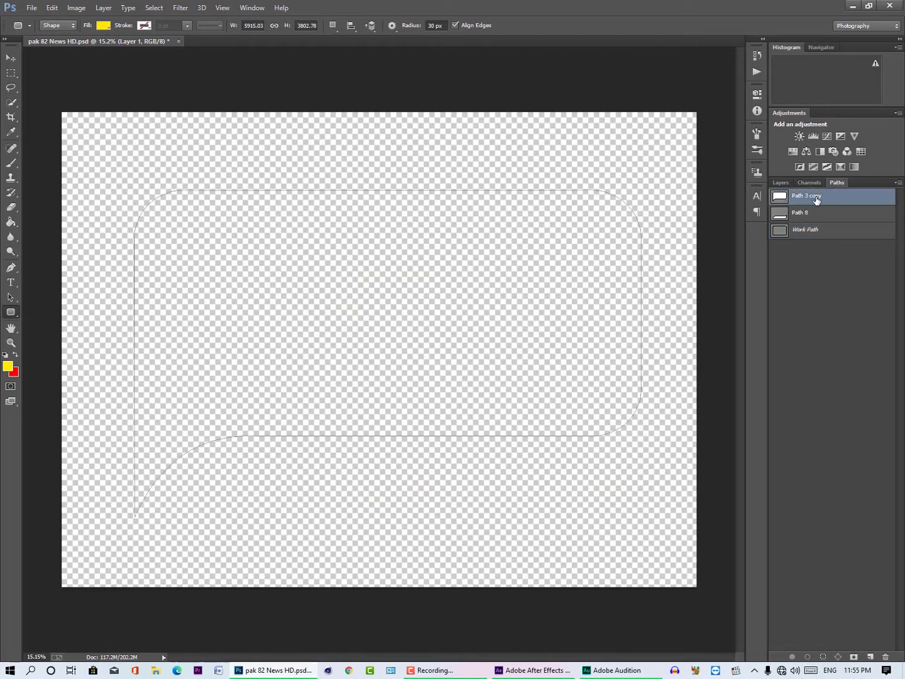
key(Delete)
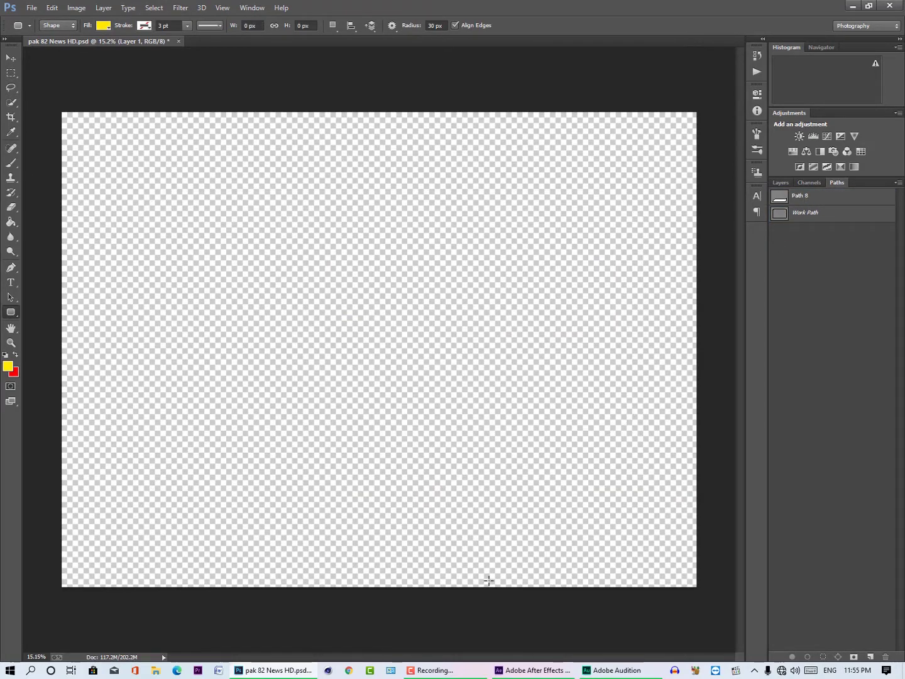
click(516, 670)
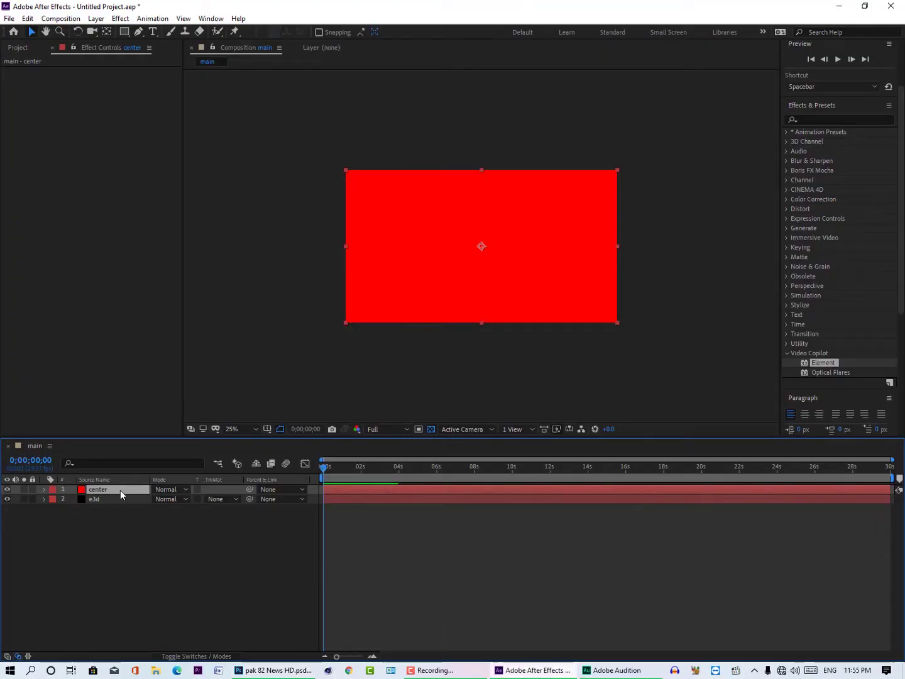
key(ctrl+v)
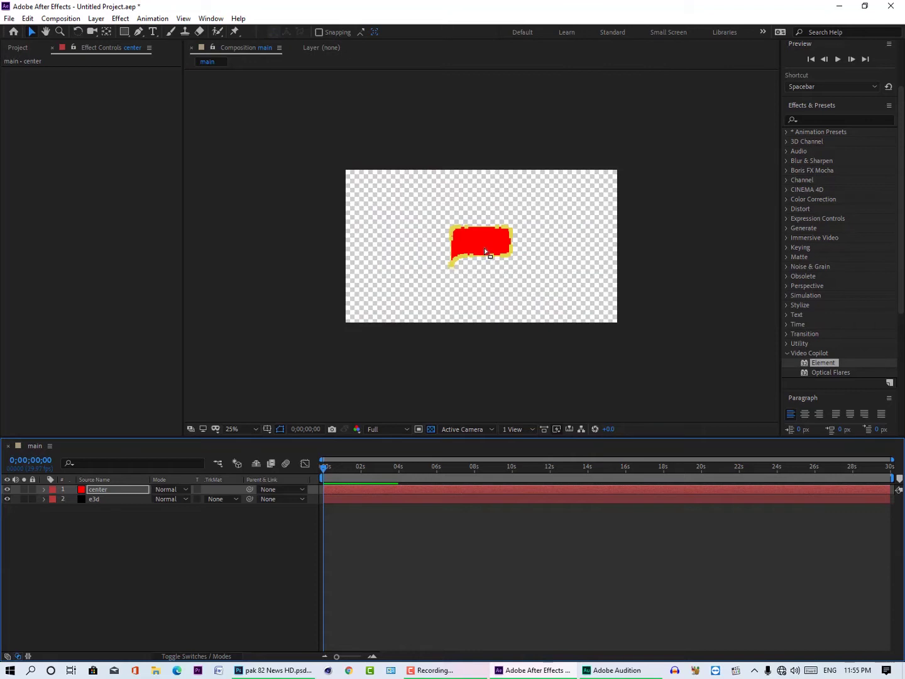
scroll(484, 251, up, 6)
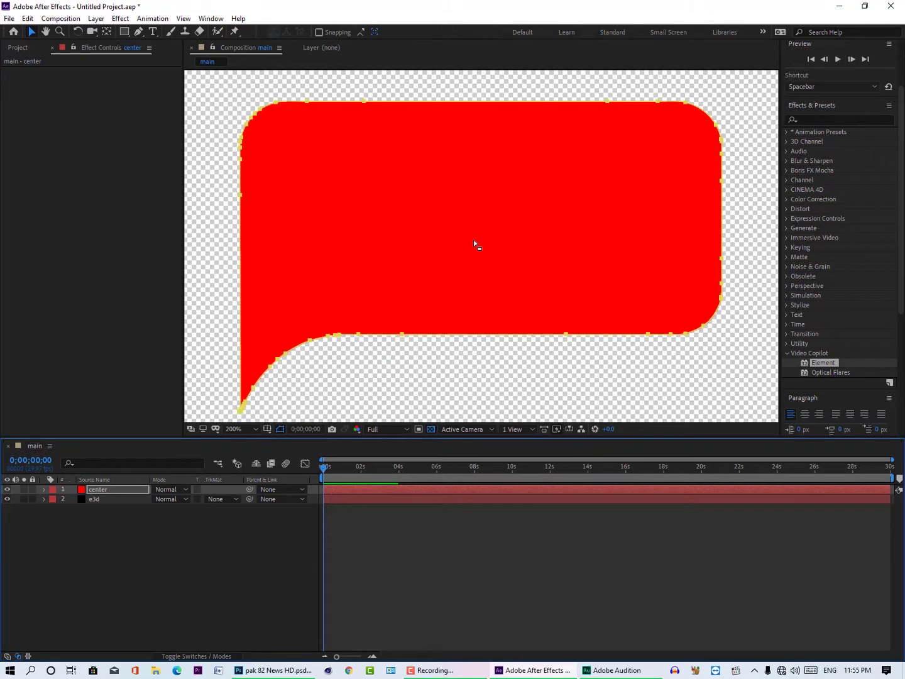
scroll(340, 342, down, 2)
scroll(415, 343, up, 2)
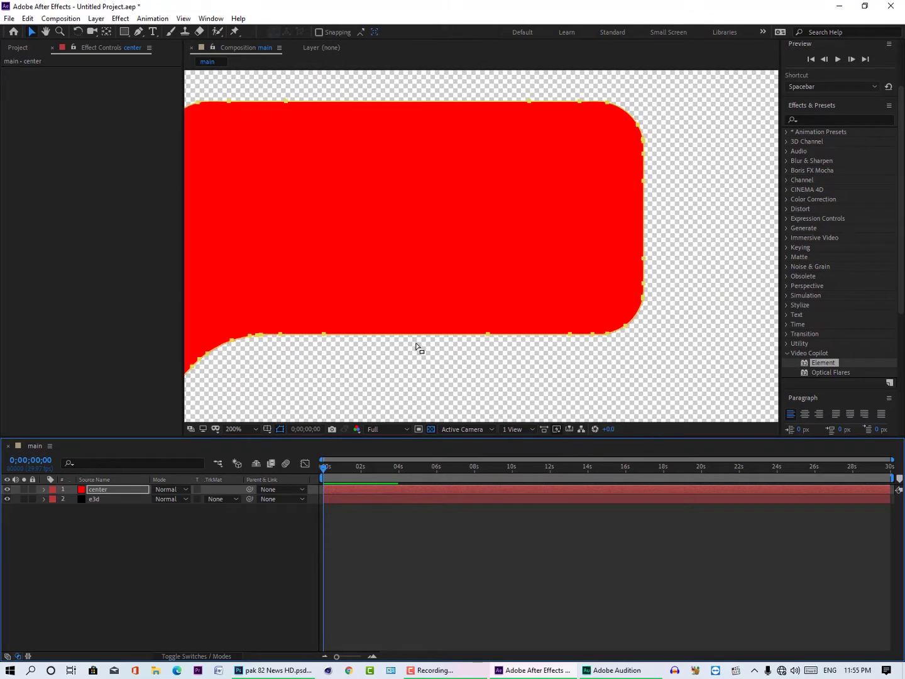
scroll(416, 343, down, 2)
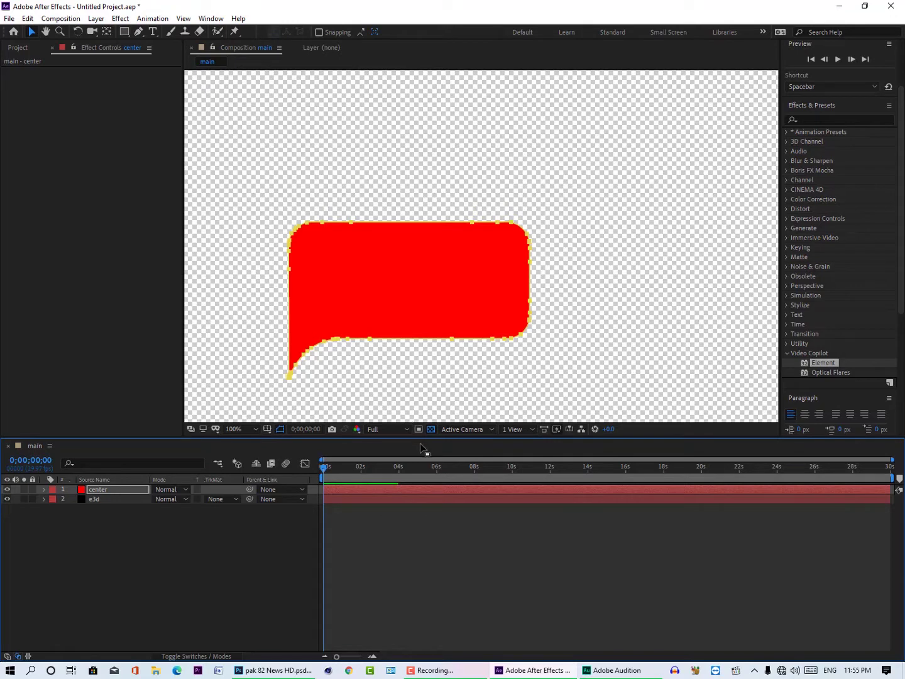
click(270, 671)
click(117, 499)
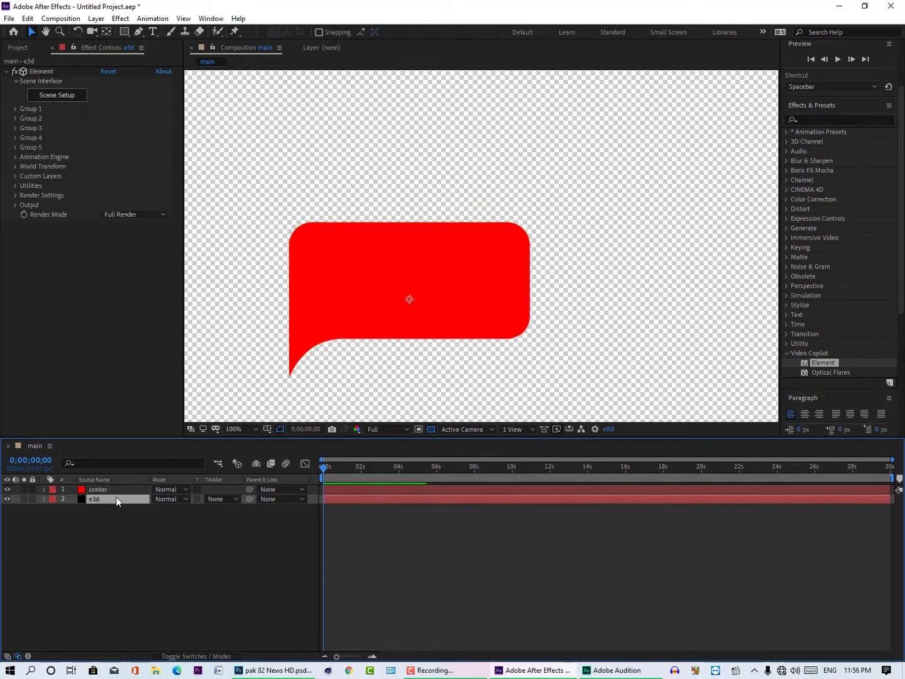
click(112, 489)
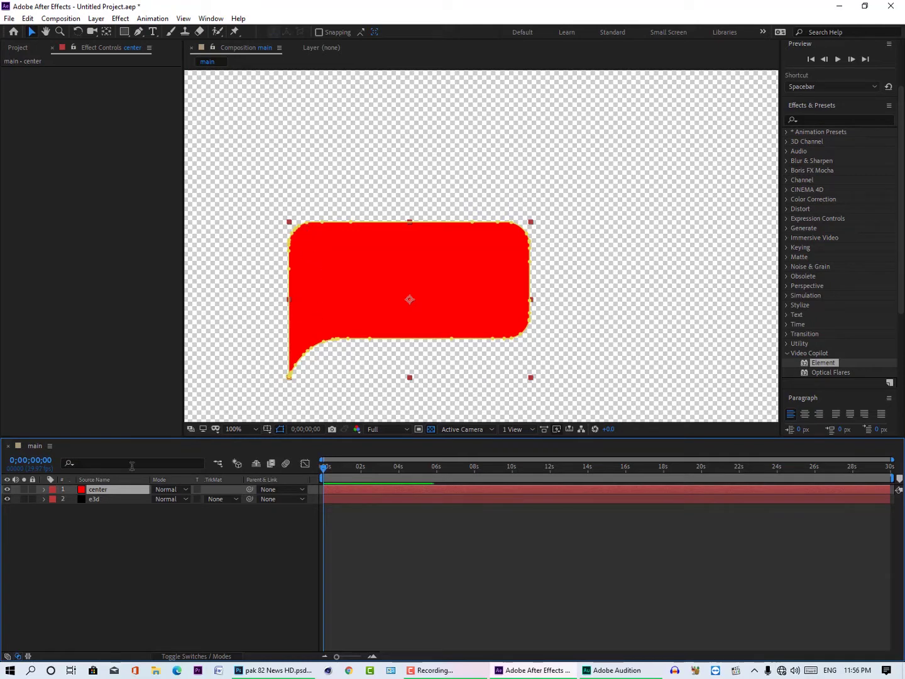
Add a light grey (CFCFCF) solid layer named down directly above e3d at 1920 x 1080 px.
click(108, 500)
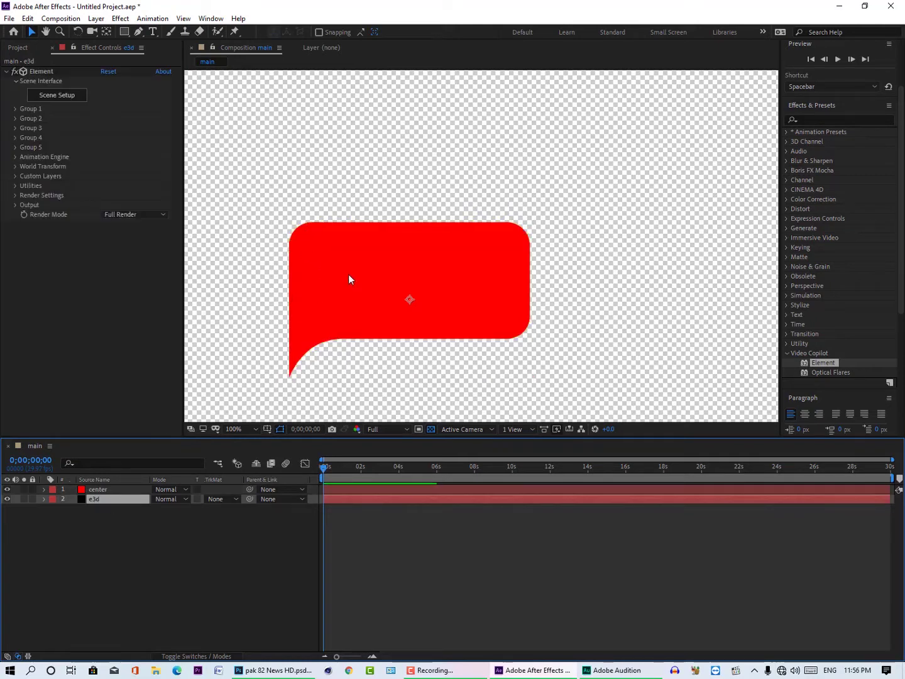
right_click(88, 579)
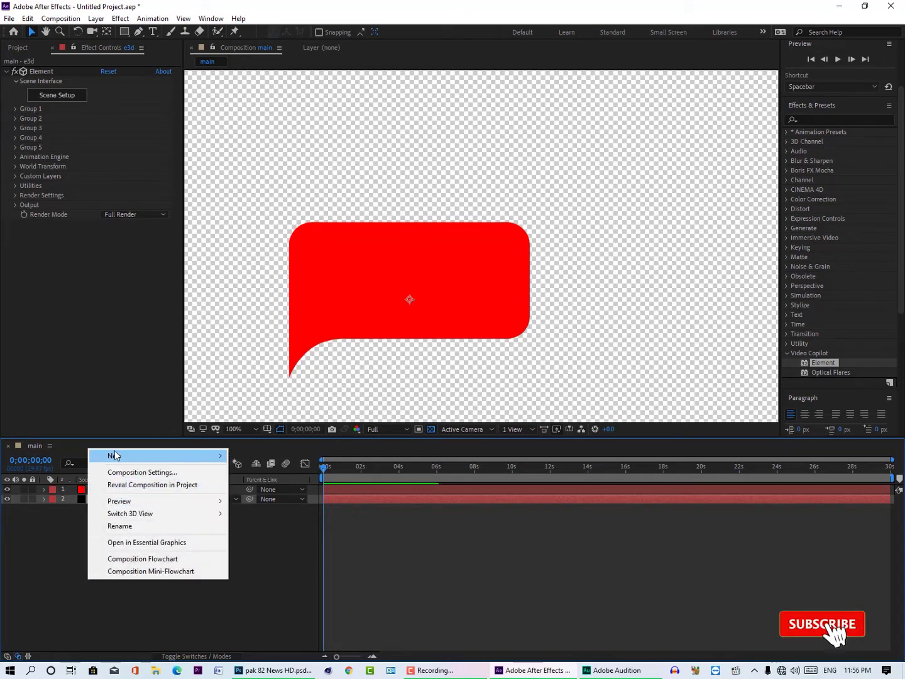
mouse_move(157, 455)
click(273, 486)
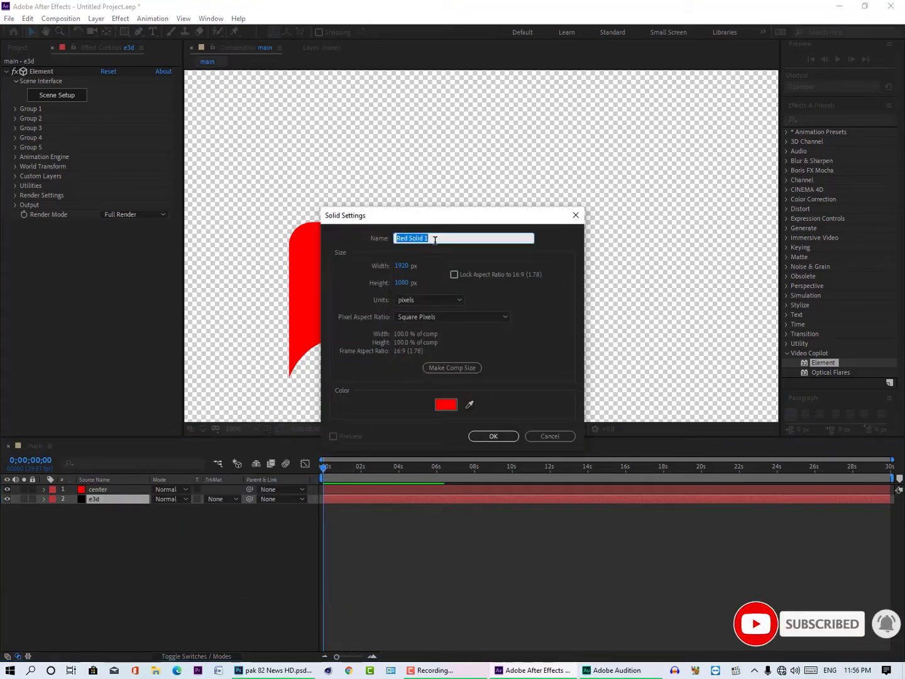
text(down)
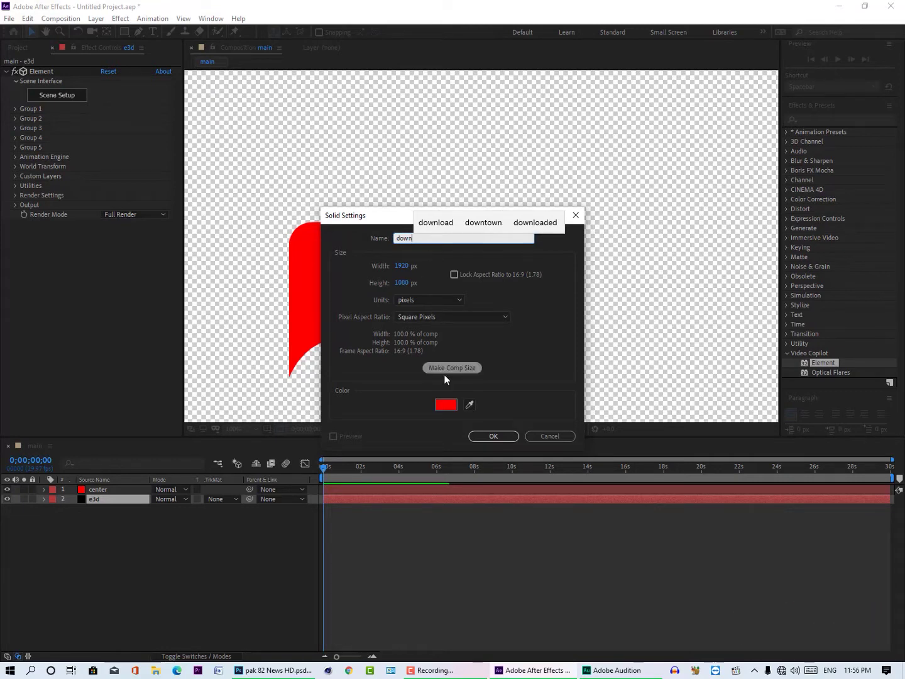
click(446, 404)
click(220, 408)
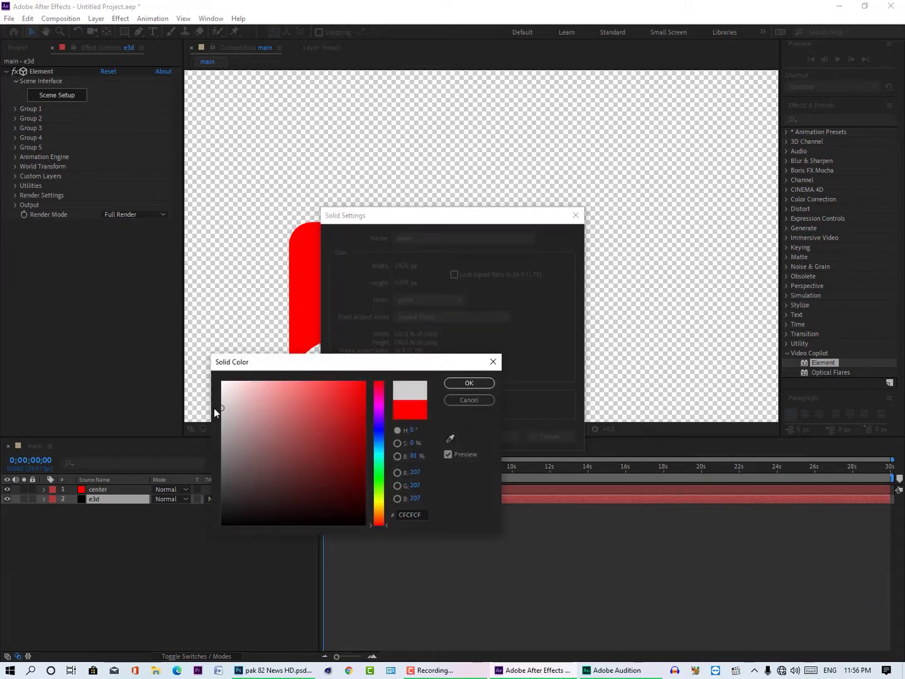
click(461, 383)
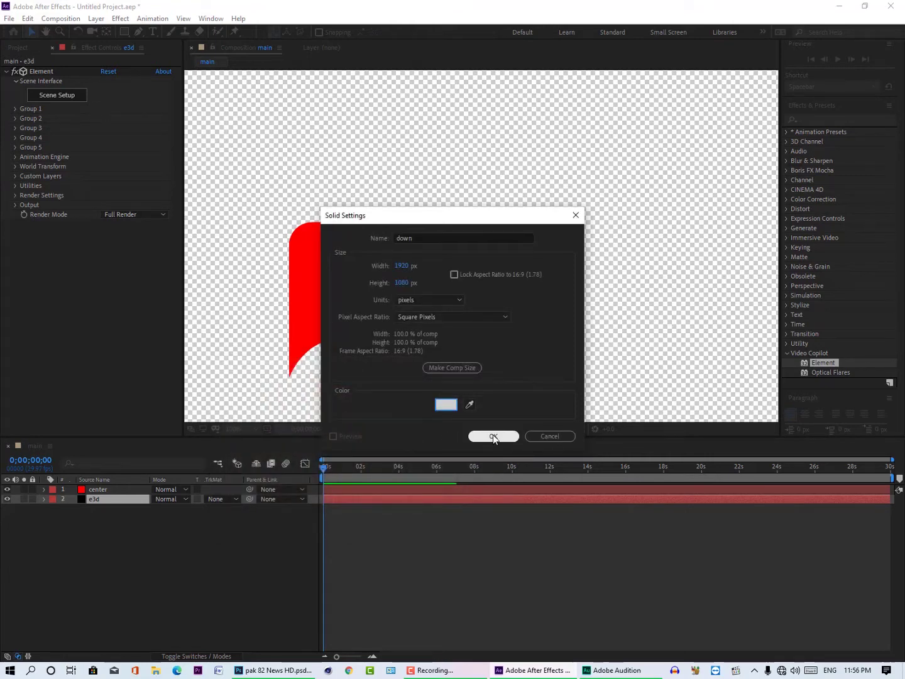
click(493, 436)
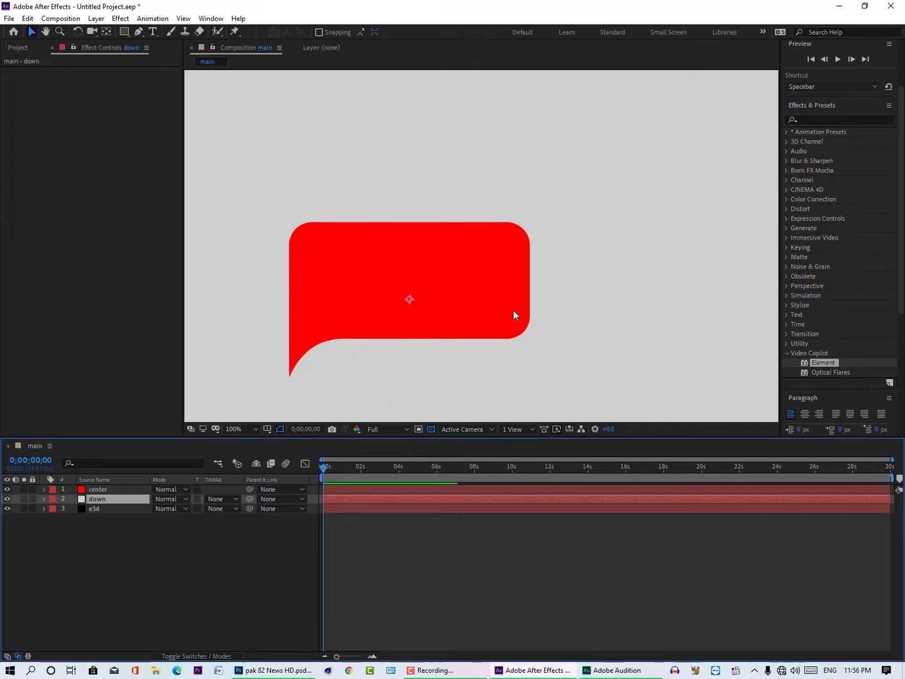
Transfer Path 8 from the Photoshop document onto the down solid in After Effects as a mask, and move that layer above center.
scroll(350, 393, down, 2)
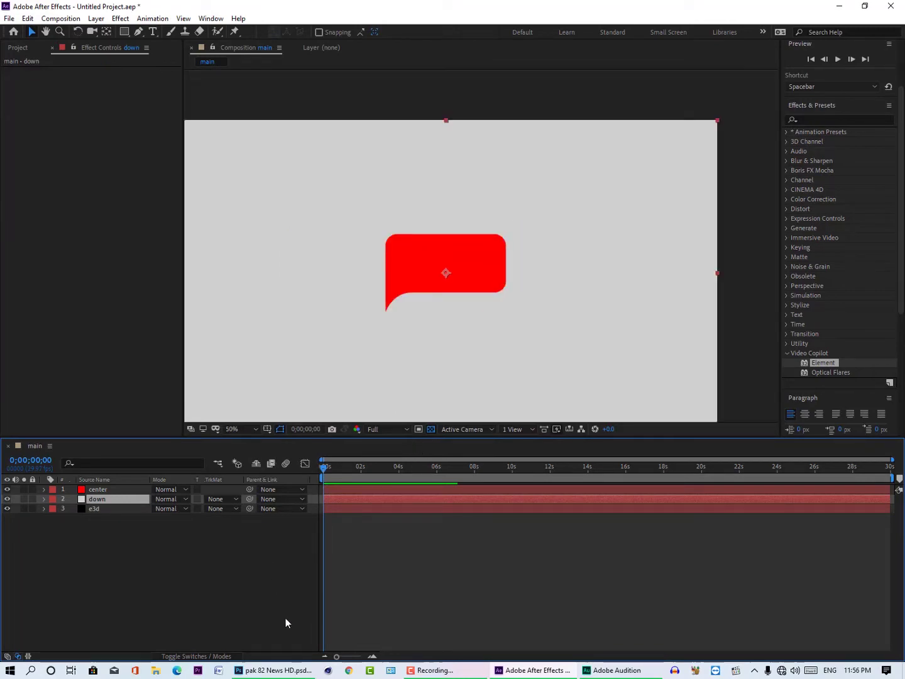
click(274, 670)
click(797, 201)
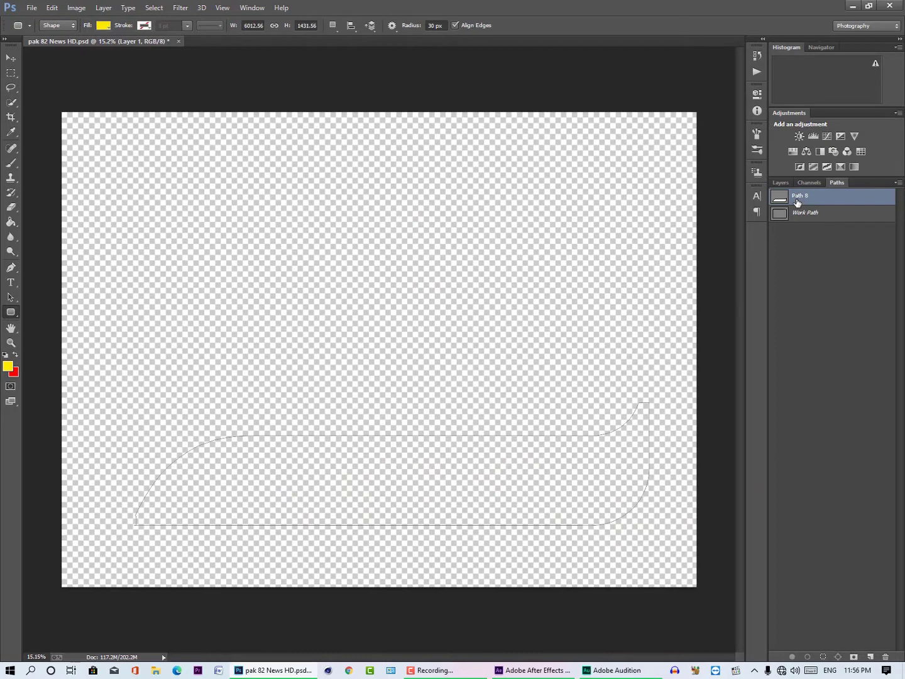
key(Delete)
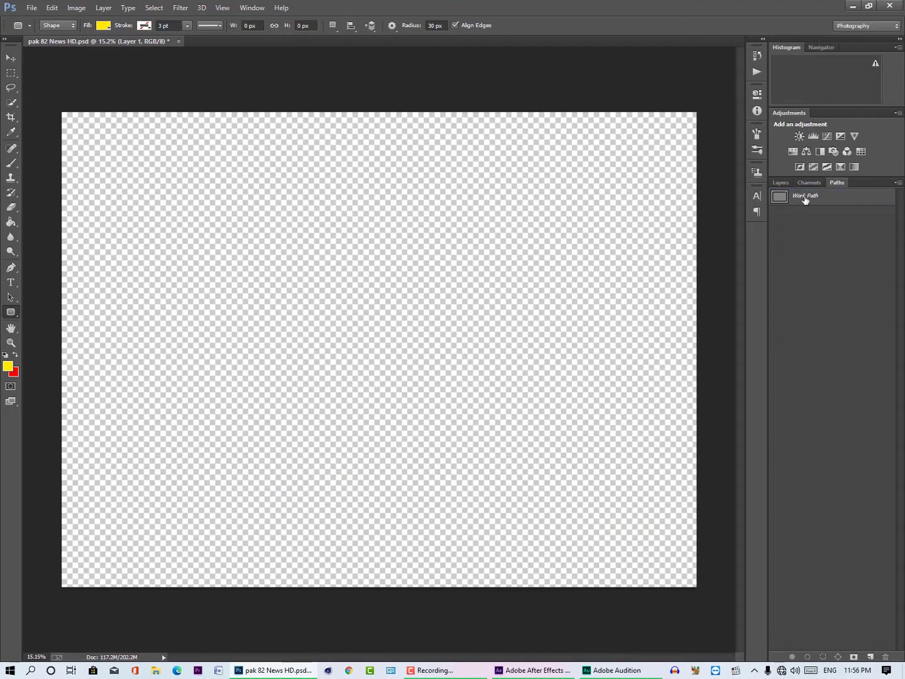
click(532, 670)
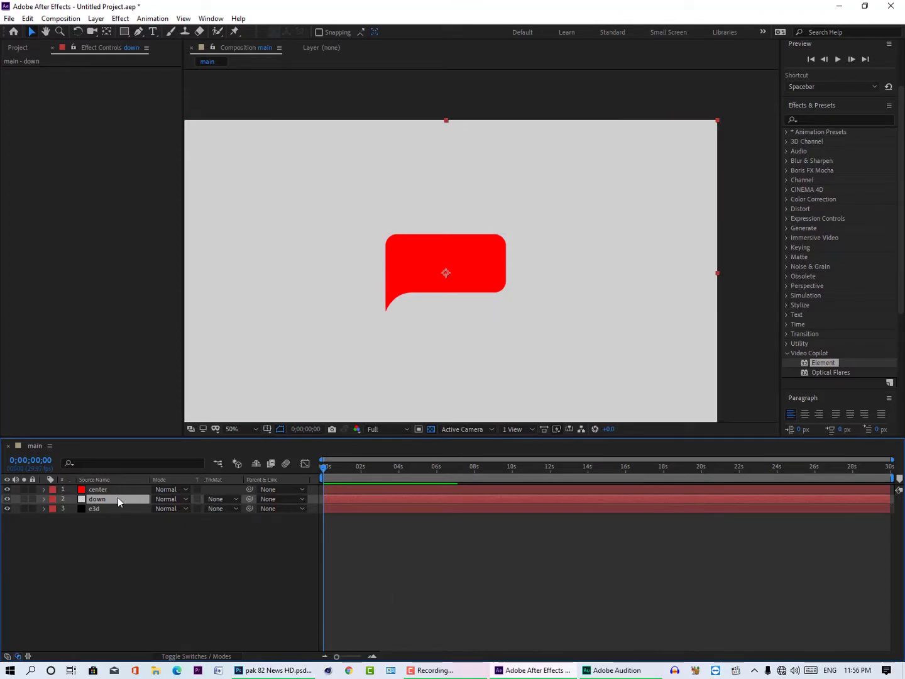
key(ctrl+v)
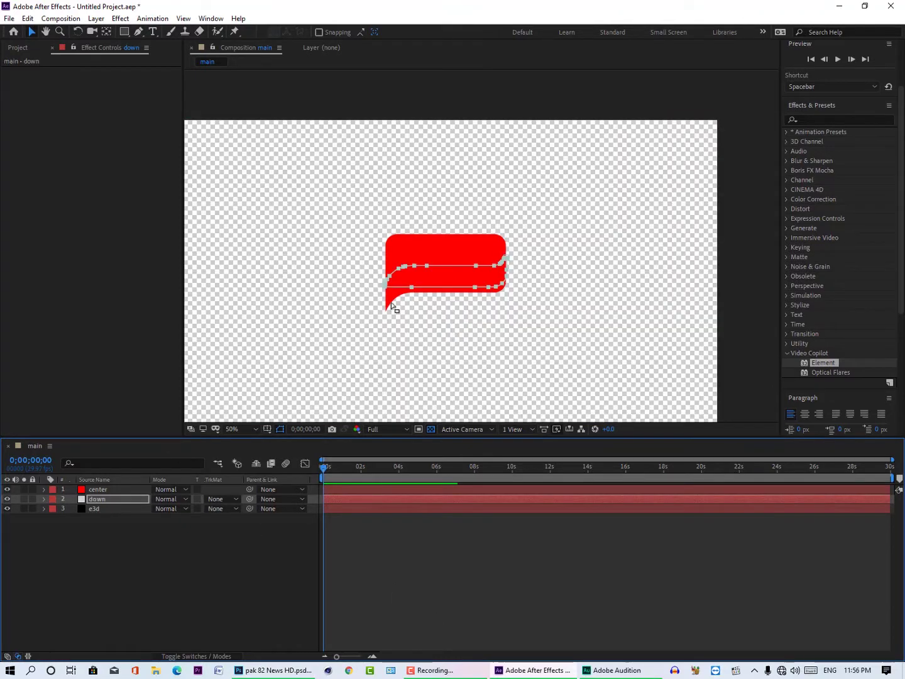
mouse_move(122, 498)
mouse_down()
mouse_move(133, 499)
mouse_move(131, 488)
mouse_up()
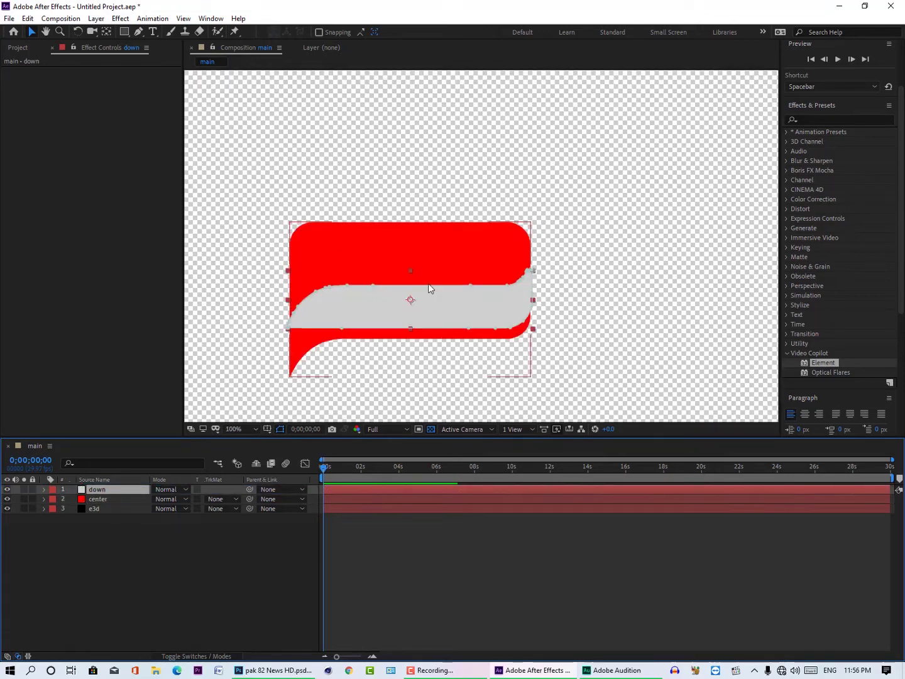
key(period)
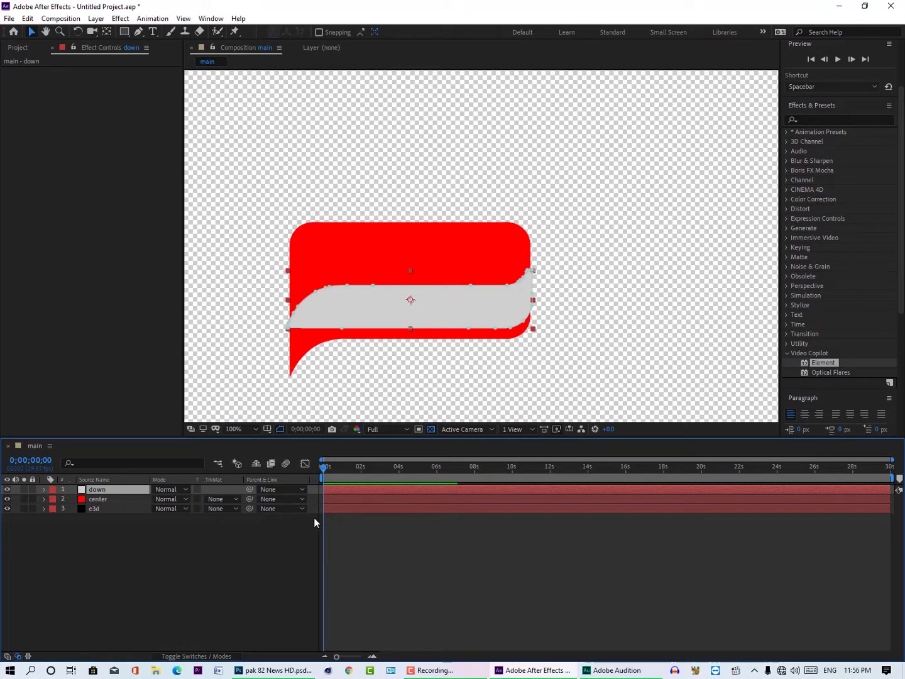
Add a blue solid layer named frame to the main composition at 1920 x 1080 px.
right_click(81, 590)
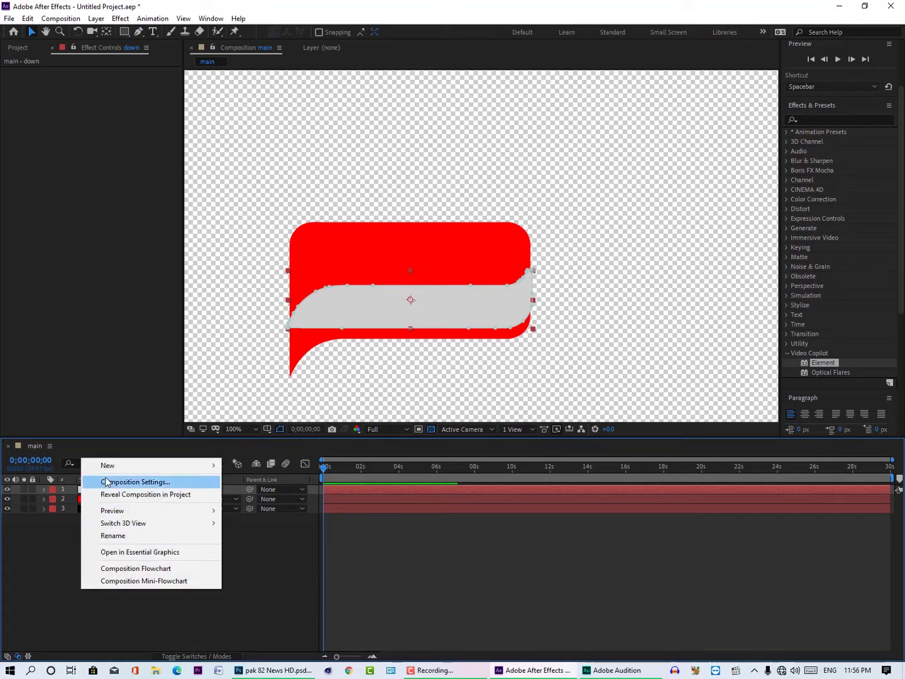
mouse_move(135, 467)
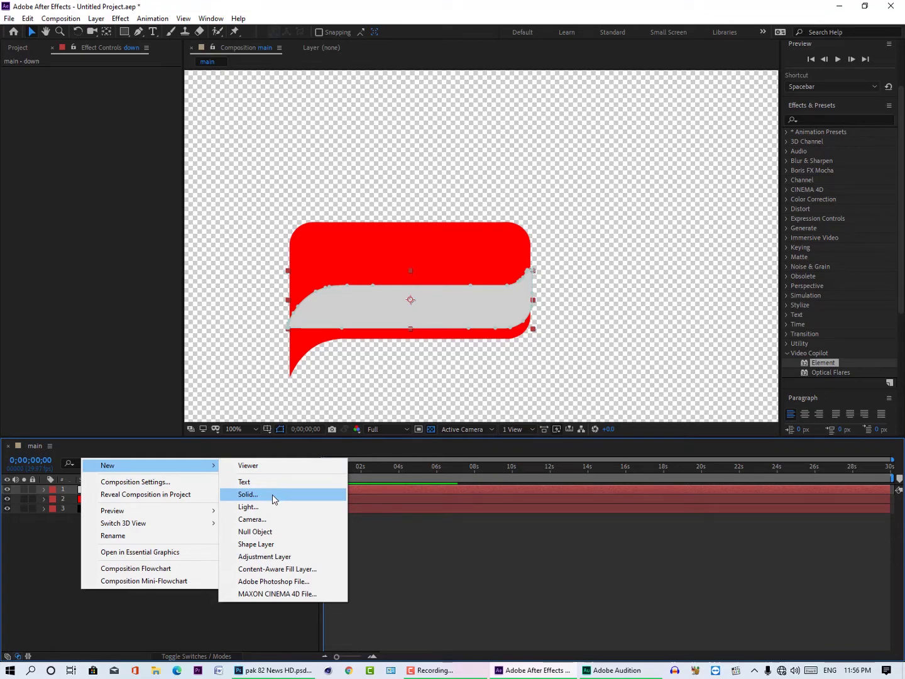
click(273, 495)
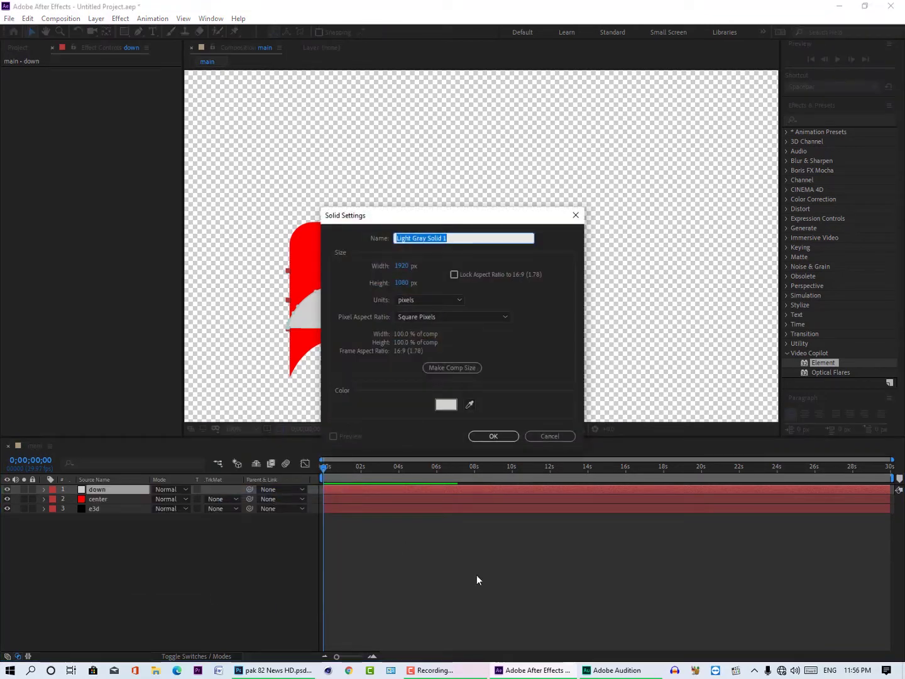
click(446, 404)
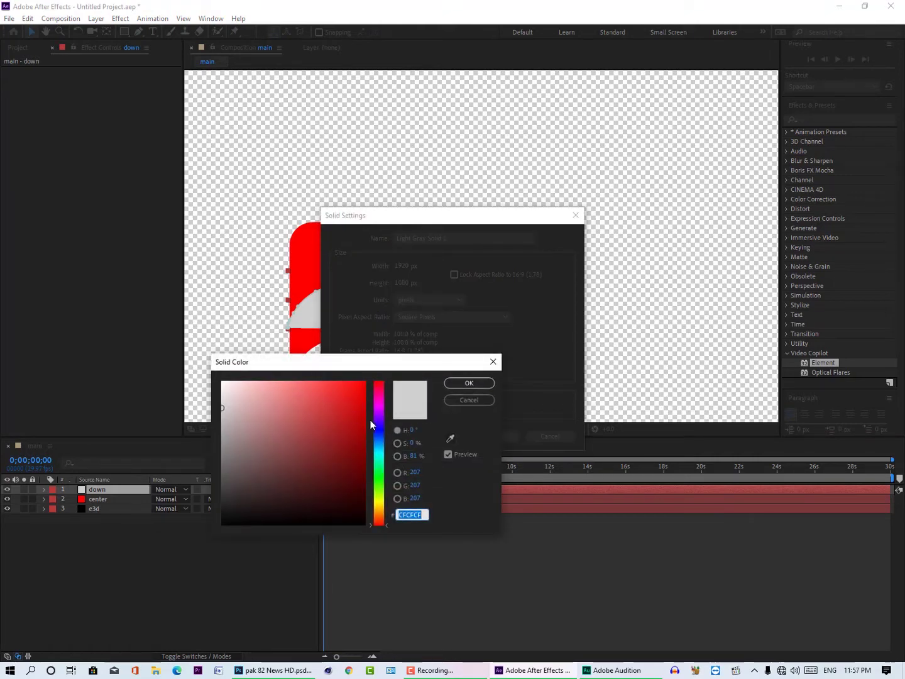
click(381, 433)
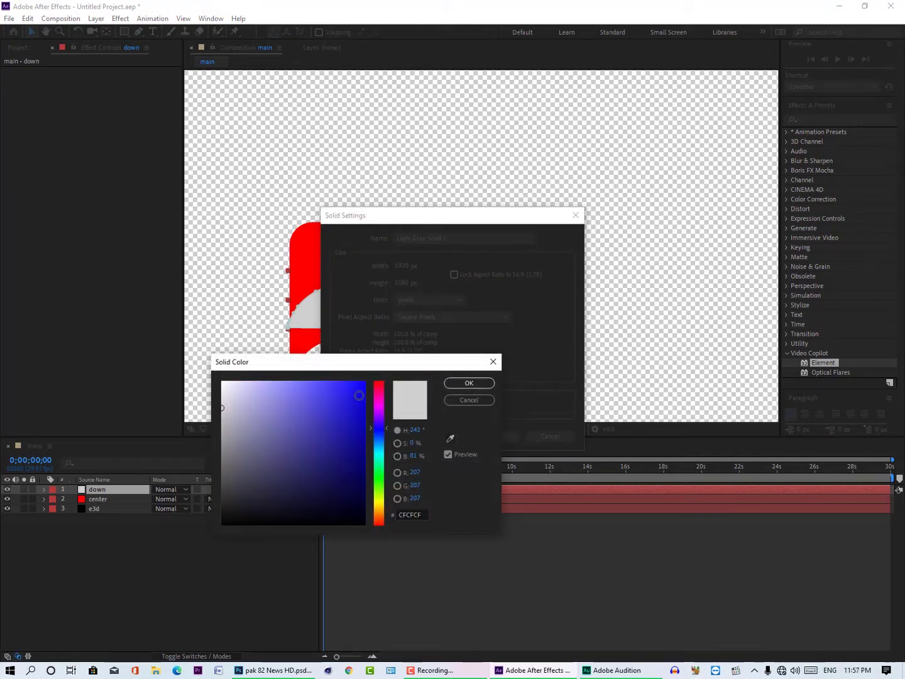
click(468, 382)
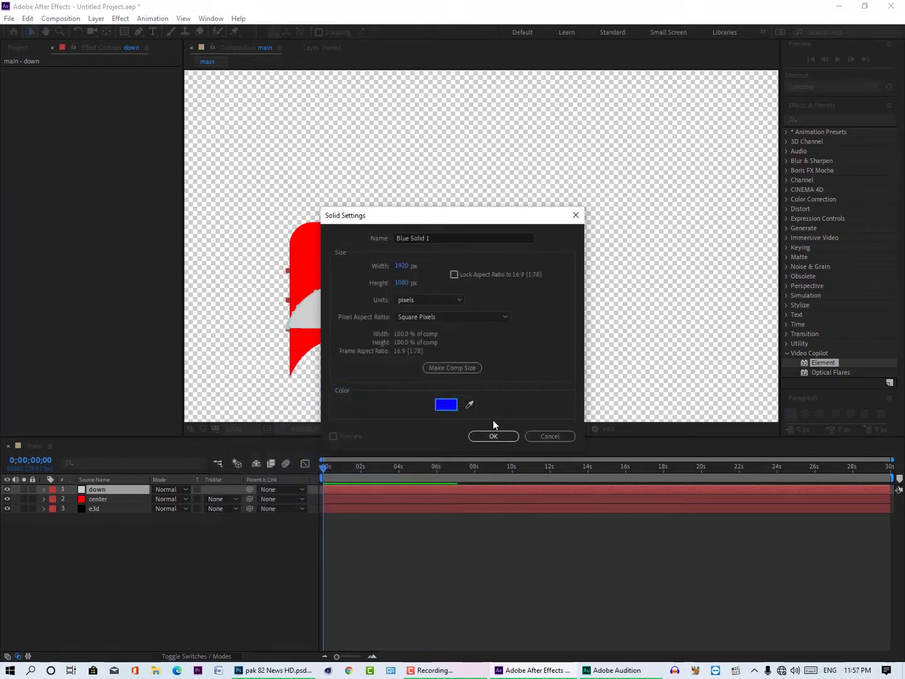
click(440, 238)
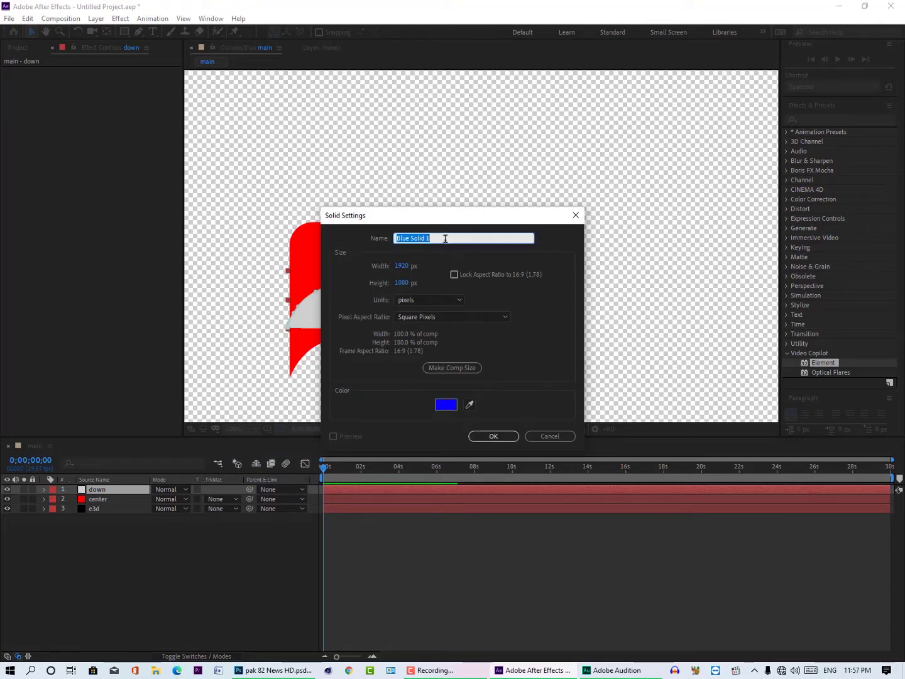
text(frame)
key(Return)
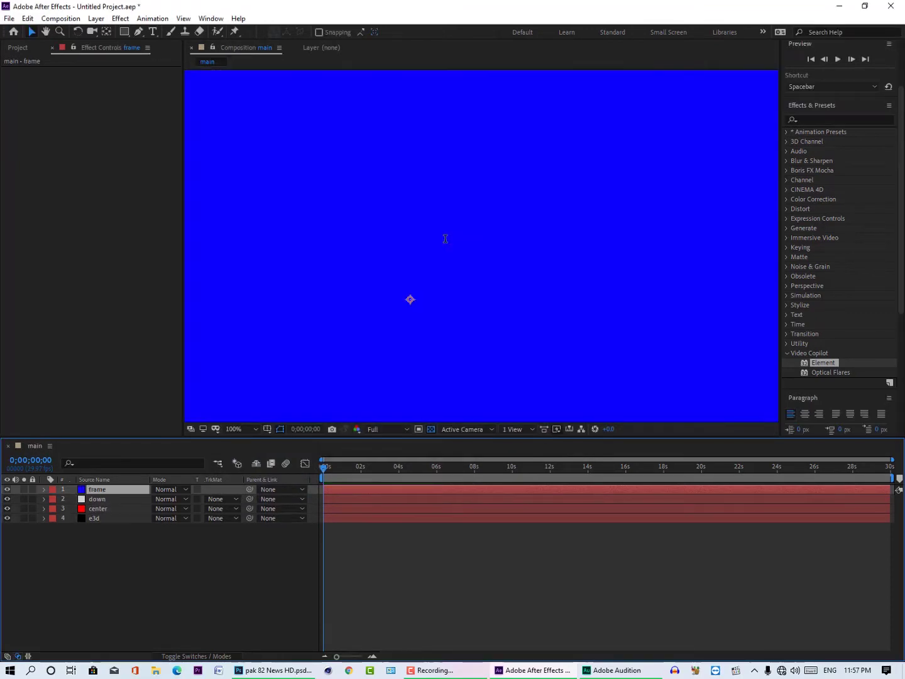
Cut the Work Path from the Photoshop logo document and paste it onto the frame solid in After Effects as a mask.
click(272, 670)
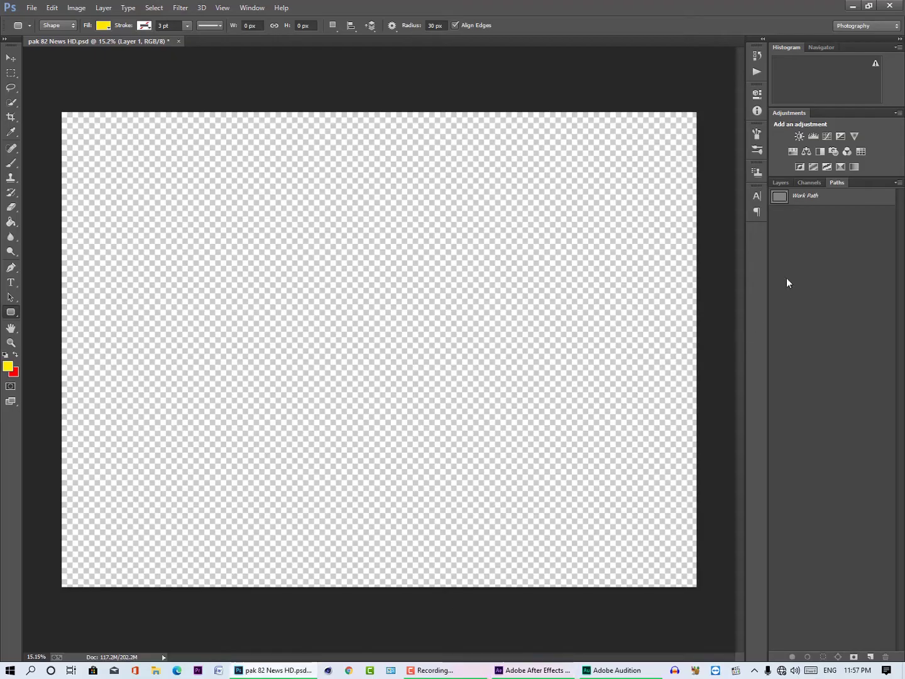
click(789, 199)
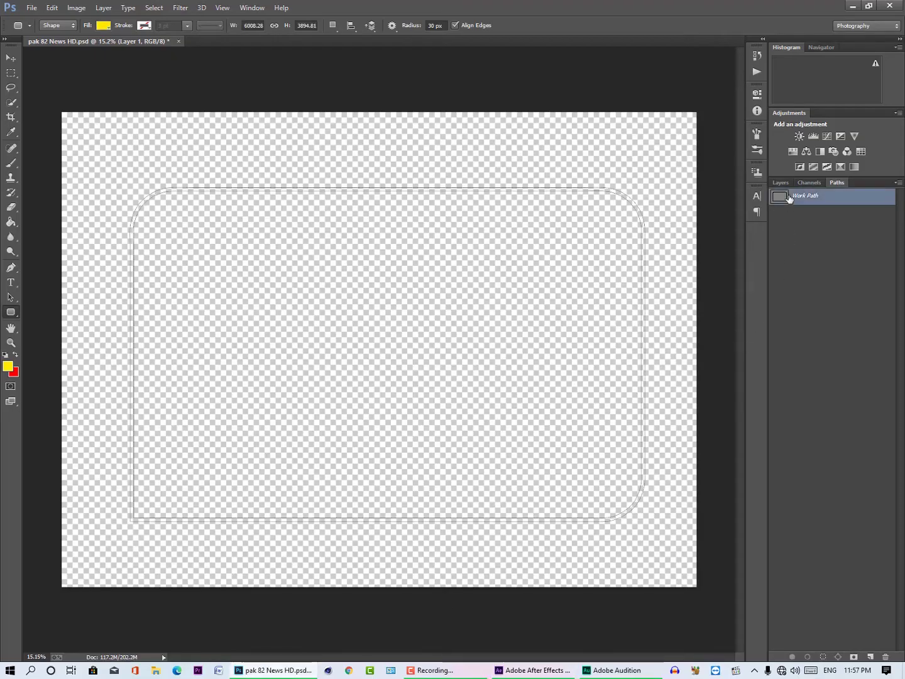
key(Delete)
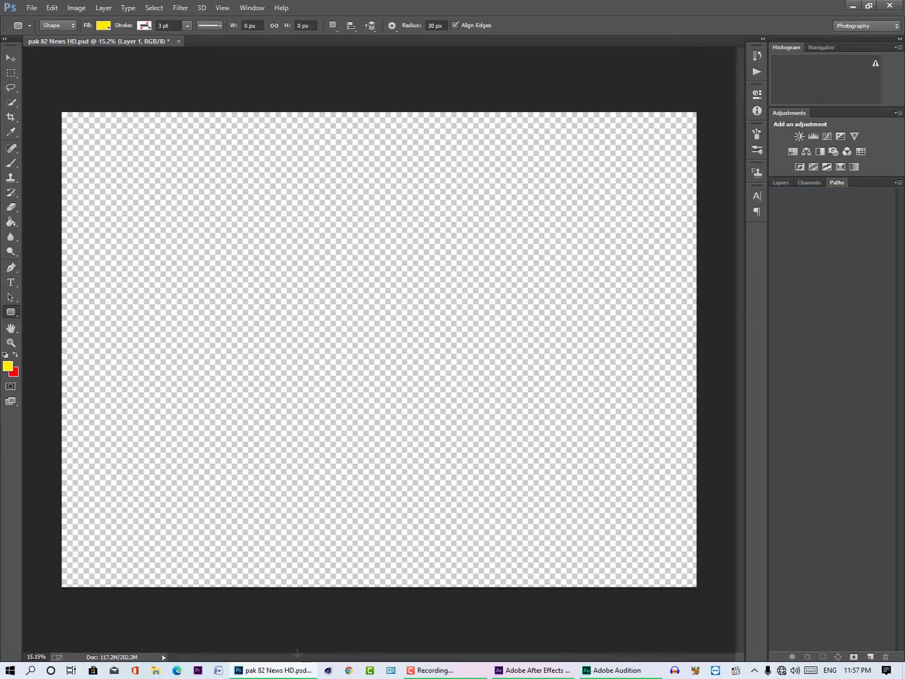
click(531, 670)
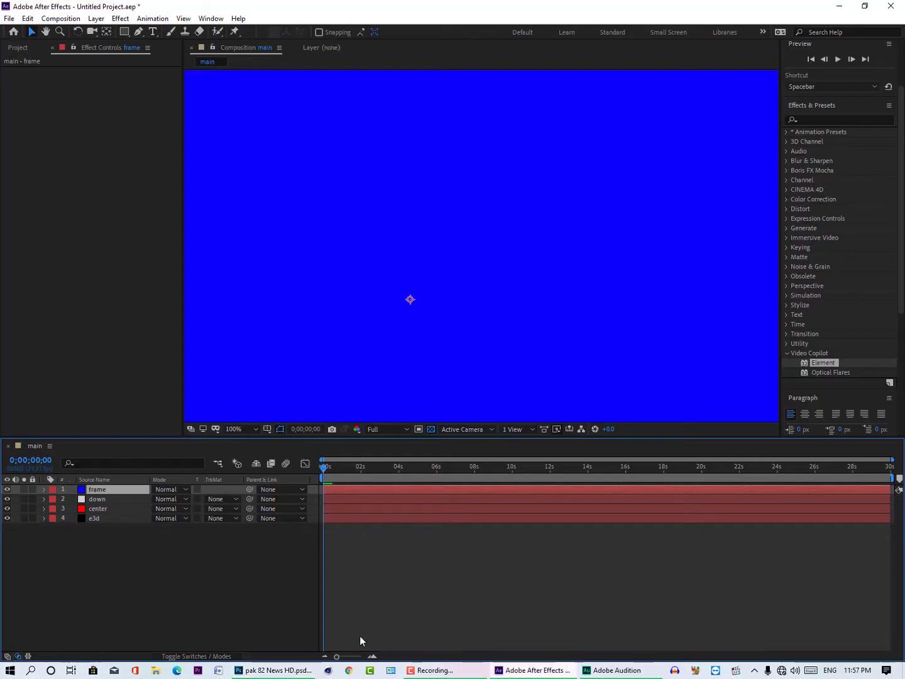
key(ctrl+v)
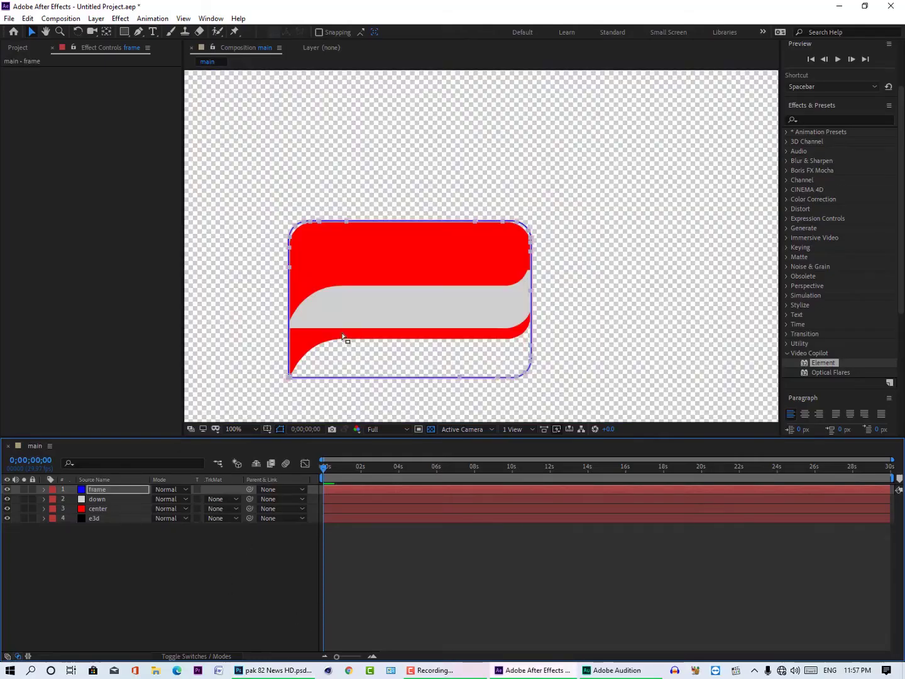
Examine how the blue frame outline fits around the edges and rounded corners of the red and grey shapes.
scroll(429, 214, up, 5)
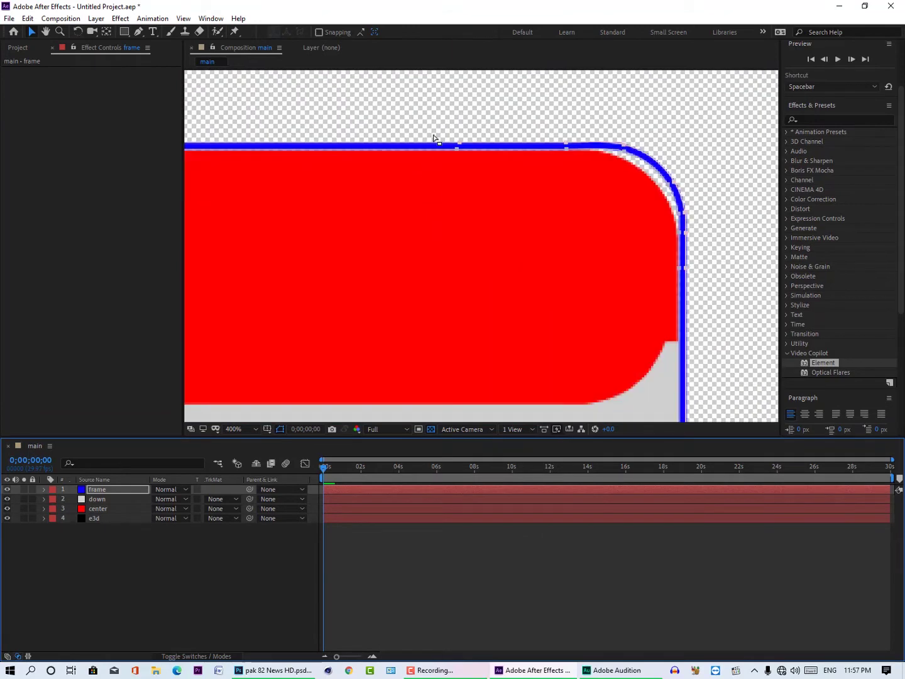
scroll(604, 175, down, 1)
drag(606, 153, 552, 156)
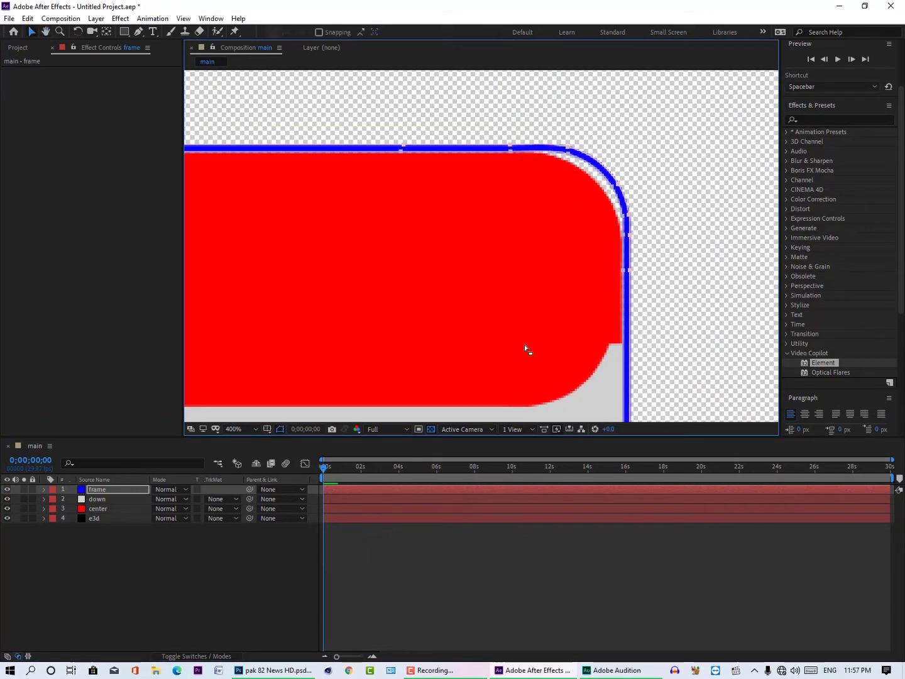
drag(517, 346, 536, 207)
drag(493, 364, 547, 257)
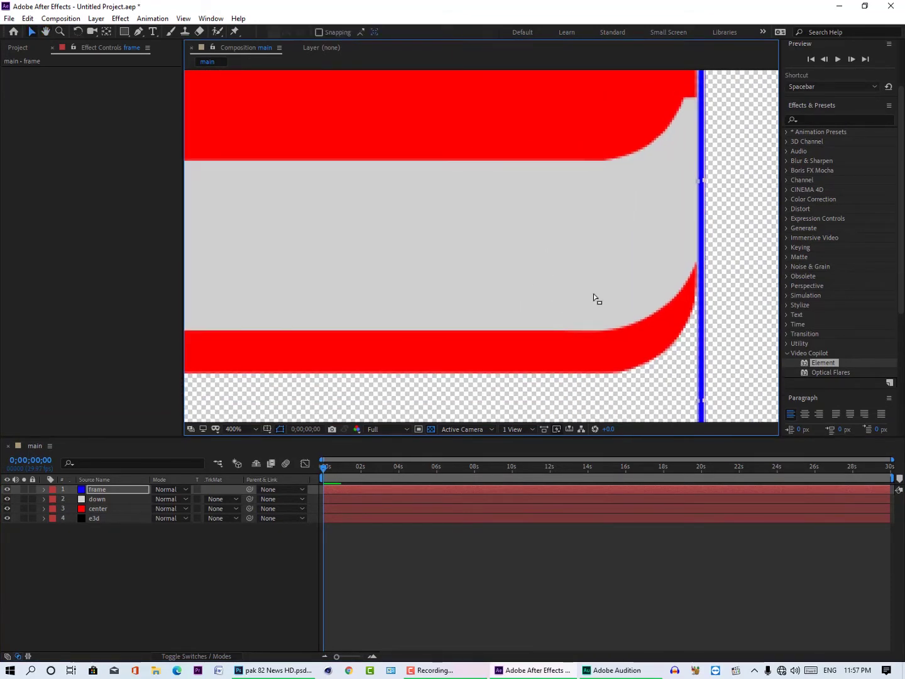
scroll(515, 252, down, 2)
scroll(430, 268, down, 2)
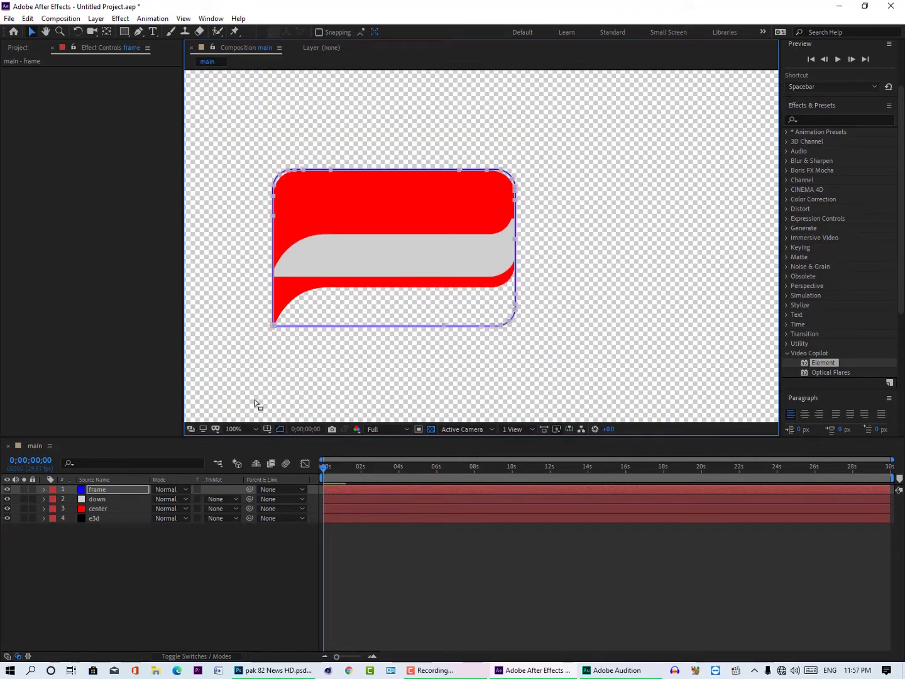
Select the e3d layer and hide the frame, down and center layers.
click(110, 489)
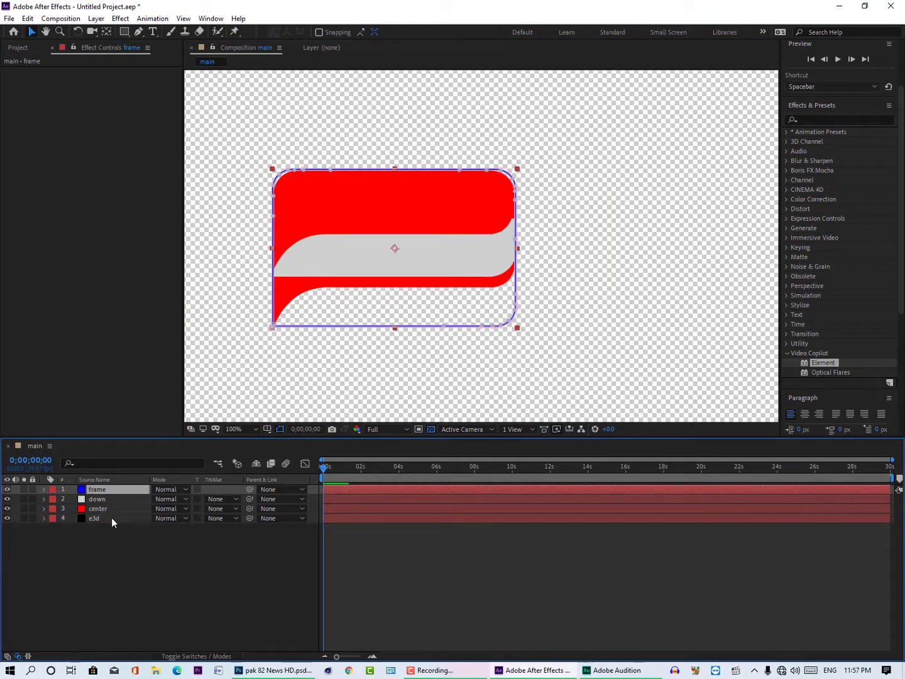
click(111, 518)
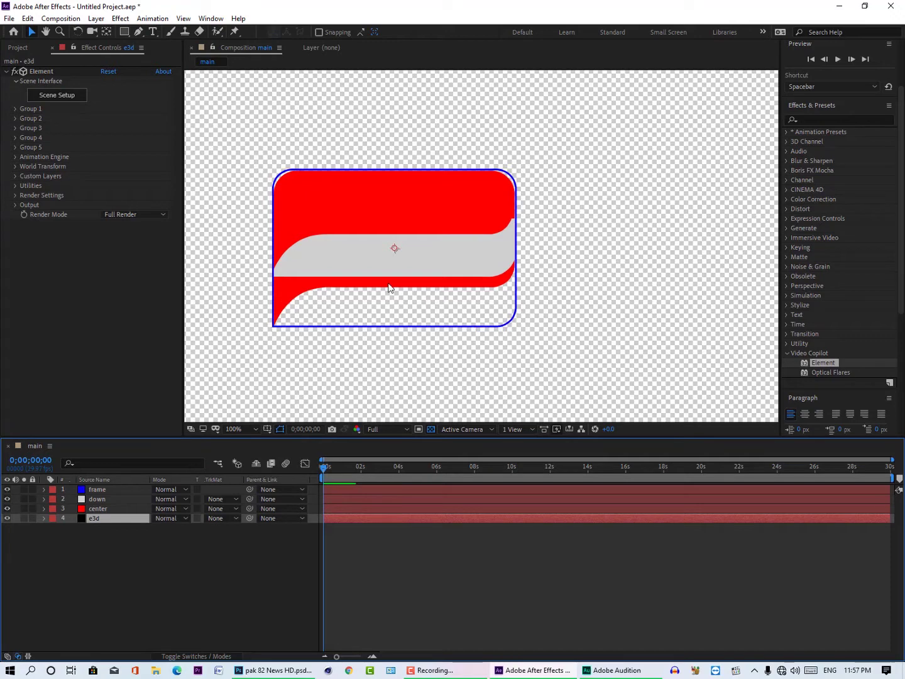
click(9, 500)
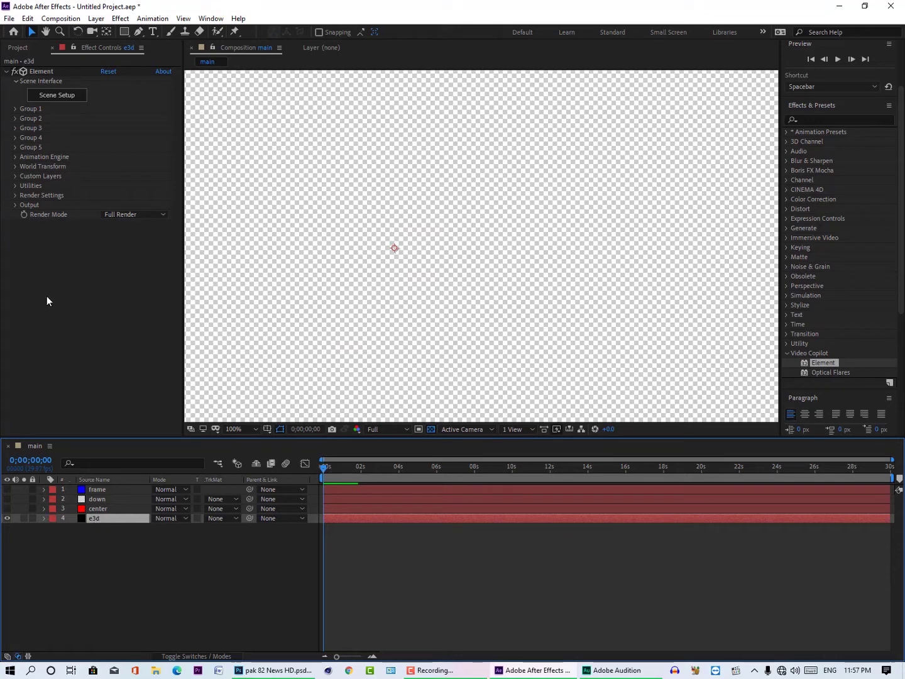
In the Element effect's custom text and masks, assign center to Path Layer 1, down to Path Layer 2 and frame to Path Layer 3.
click(15, 178)
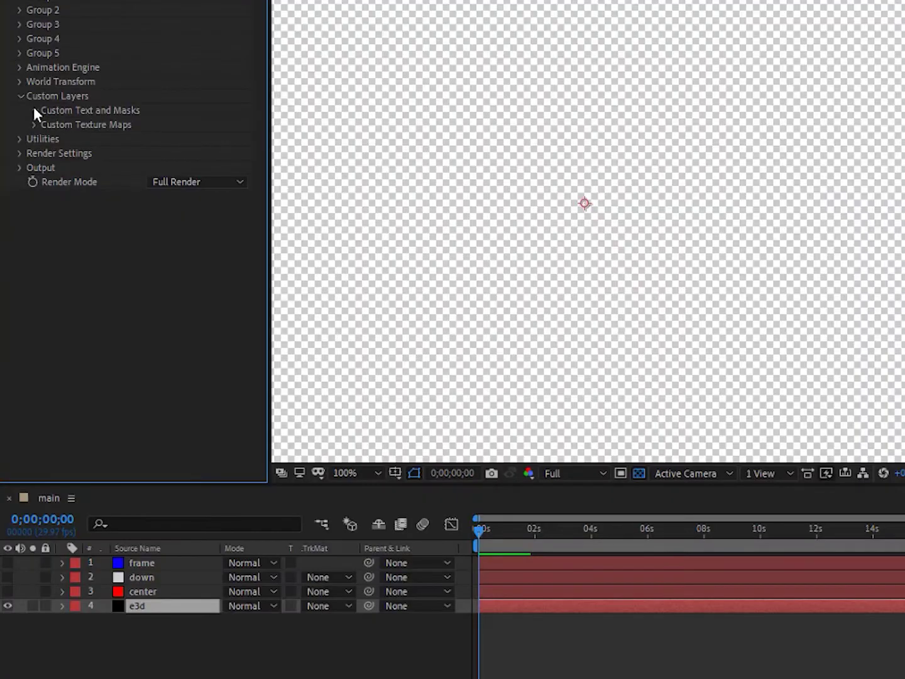
click(25, 186)
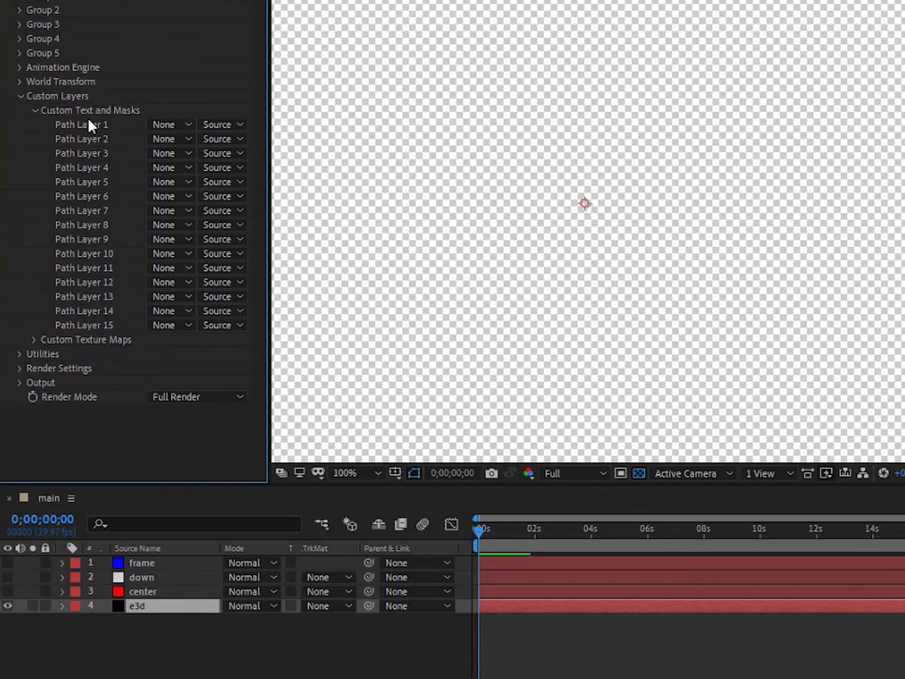
click(167, 125)
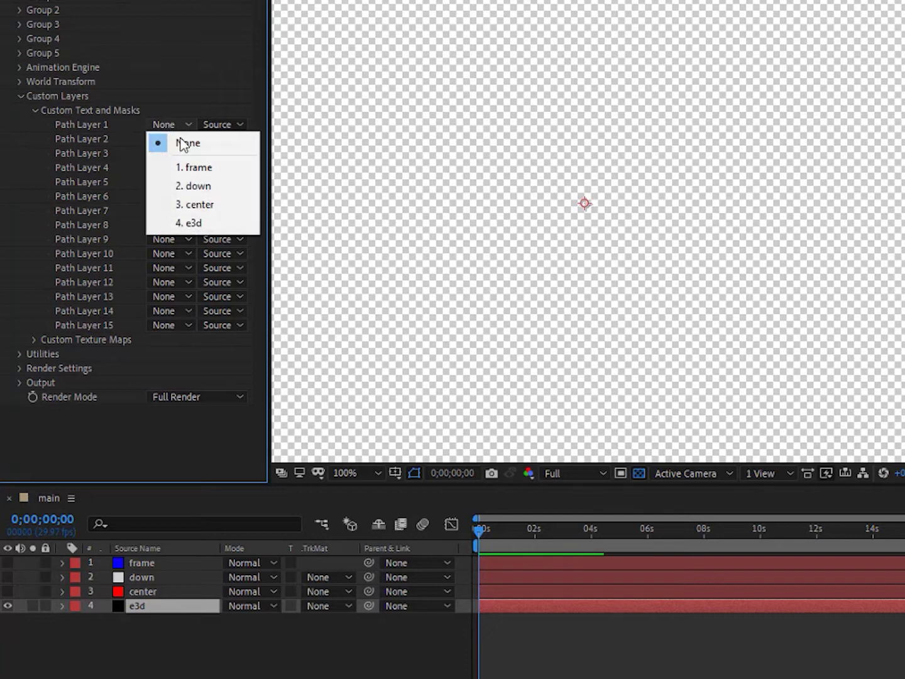
click(209, 204)
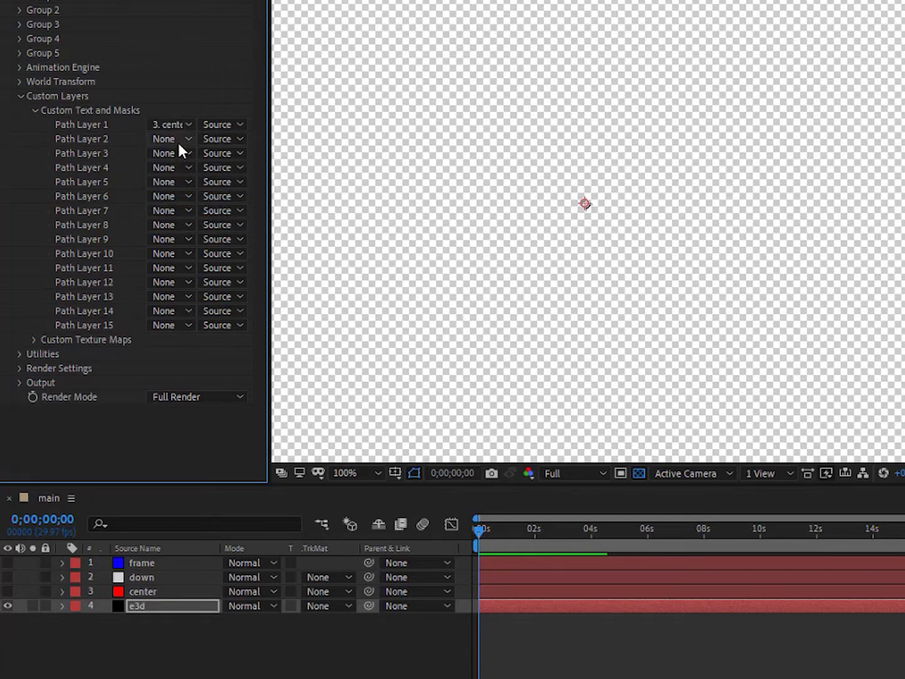
click(177, 141)
click(204, 200)
click(177, 154)
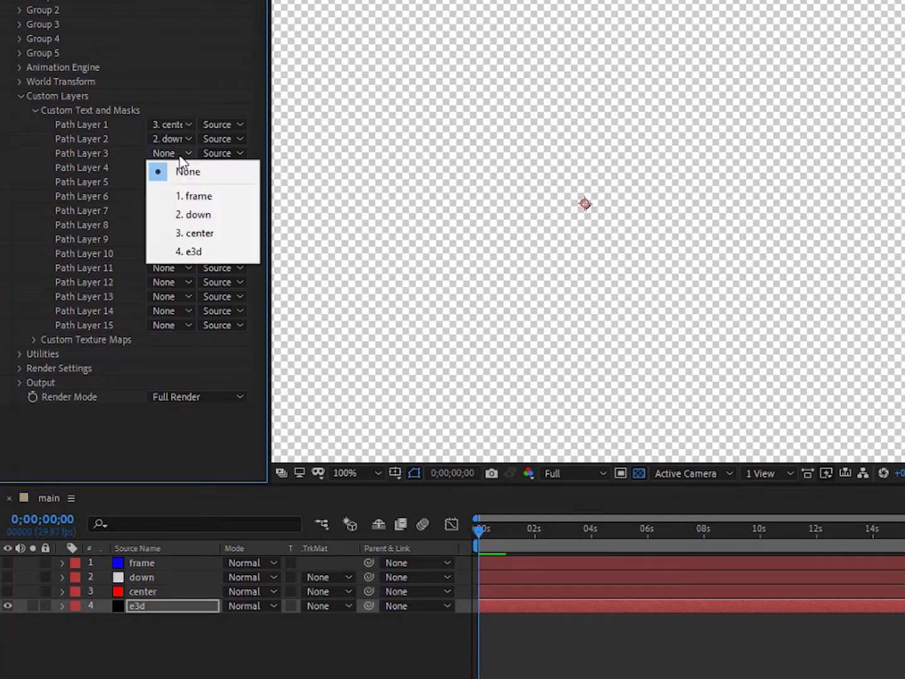
click(209, 196)
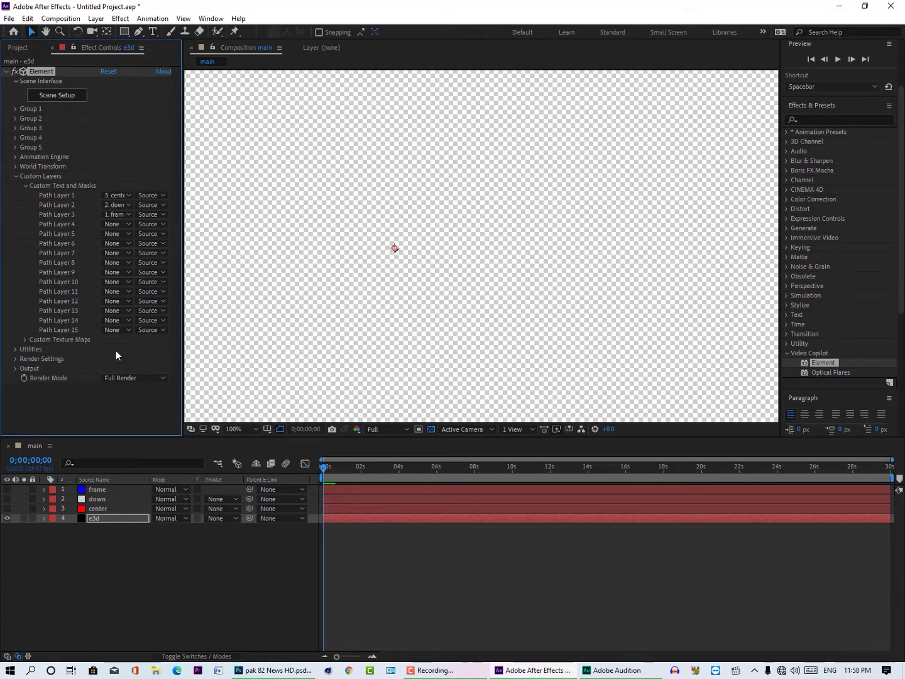
Open Element's Scene Setup and create an extrusion model from Custom Path 1.
click(69, 97)
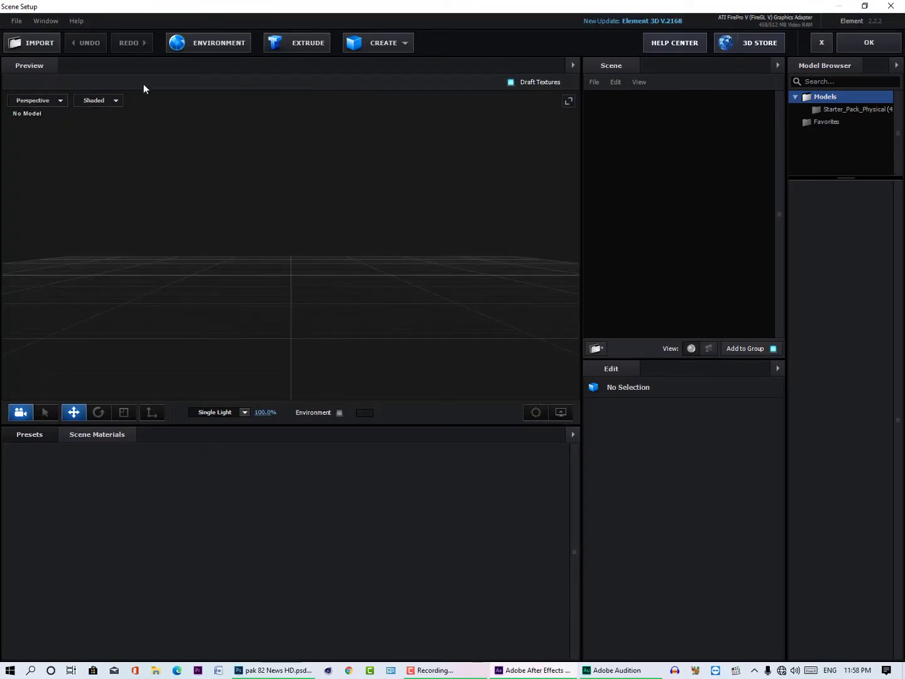
click(304, 51)
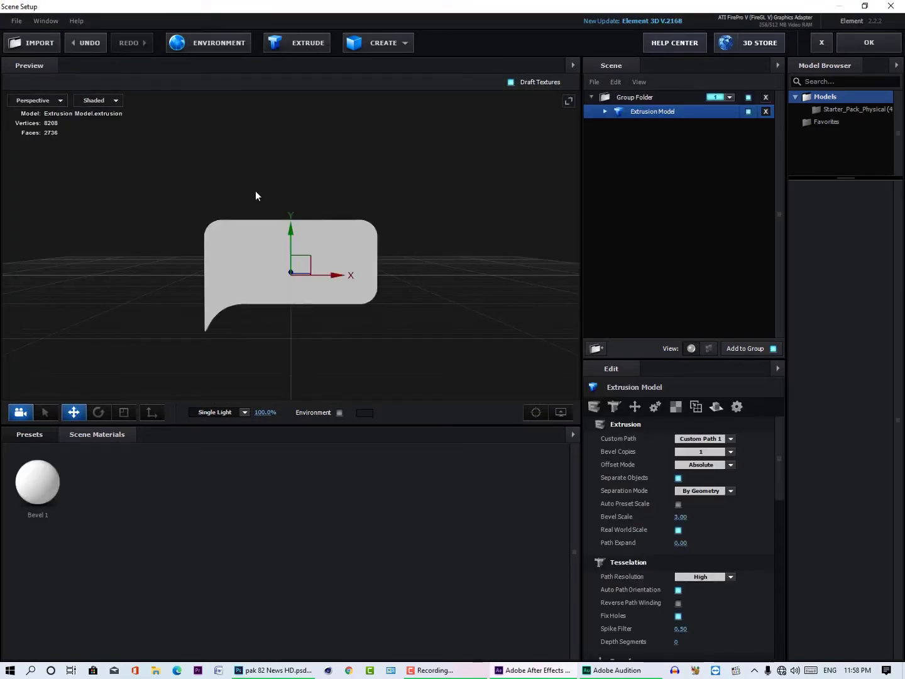
mouse_move(256, 191)
mouse_down()
mouse_move(308, 186)
mouse_move(259, 186)
mouse_up()
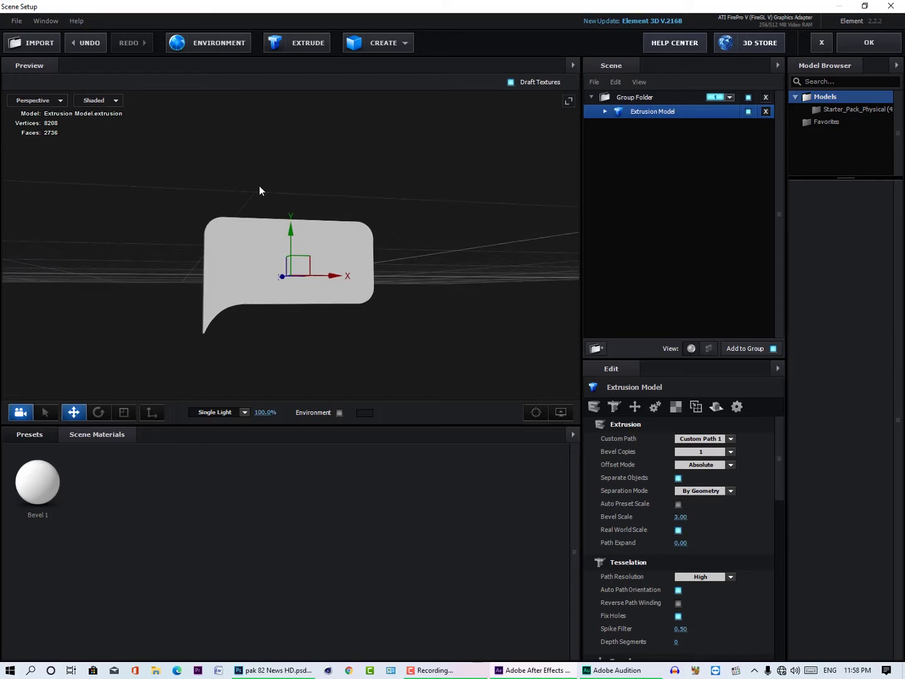
Add a second extrusion model using Custom Path 2 and lower it along Y to the bottom of the logo shape.
click(317, 45)
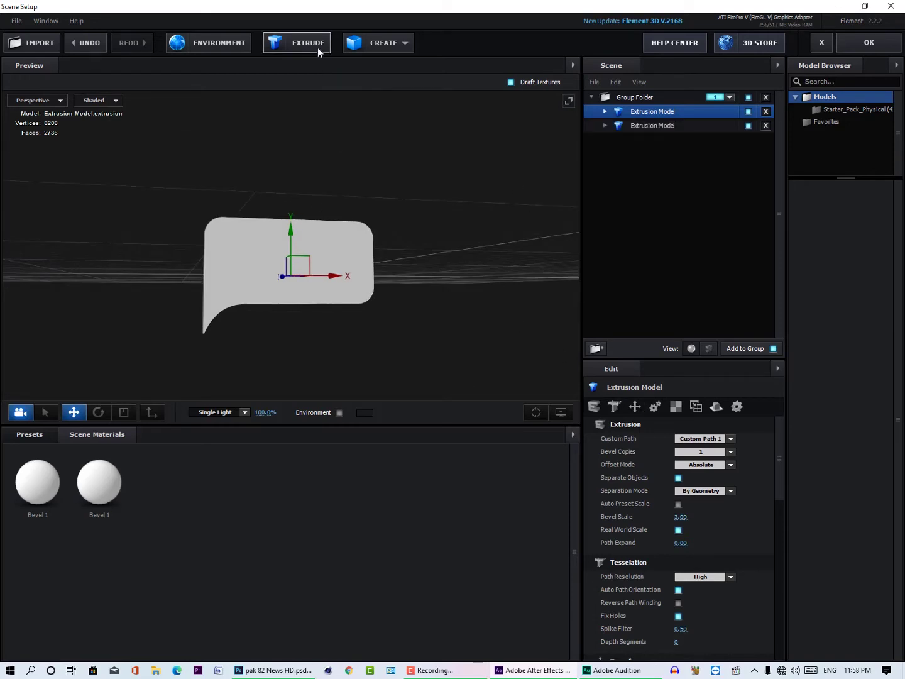
click(701, 438)
click(710, 455)
drag(292, 232, 307, 270)
Add a third extrusion model using Custom Path 3 for the logo's frame.
click(306, 42)
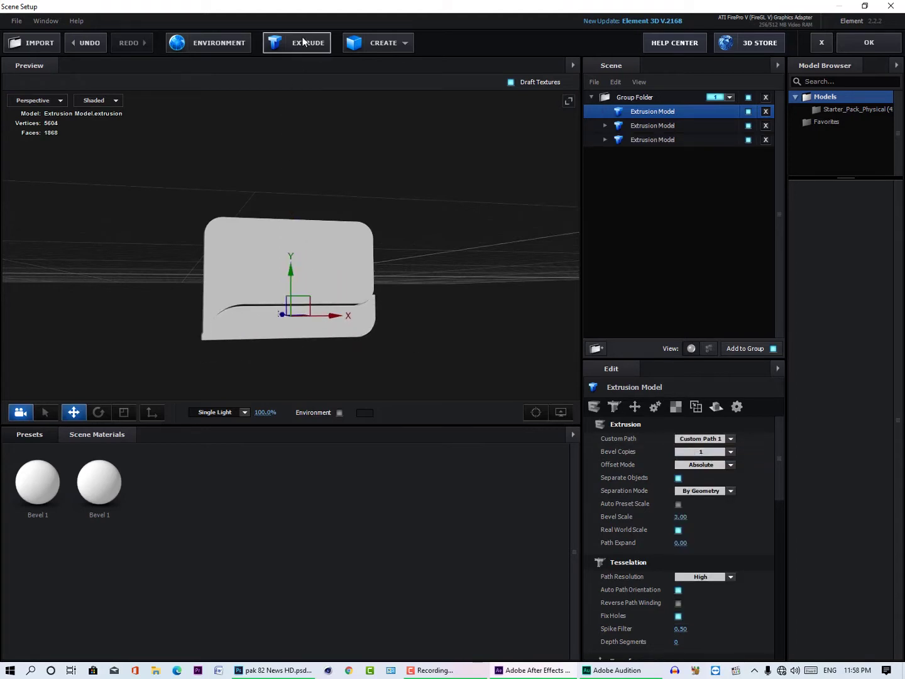
click(692, 440)
click(701, 467)
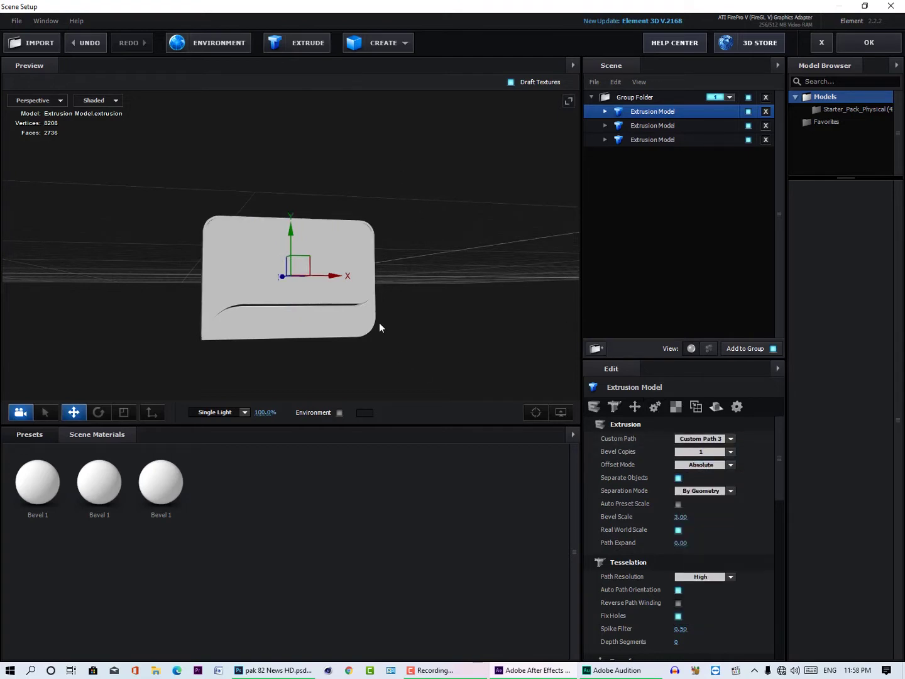
Apply the Green_Light preset from the Physical materials to the lower band model.
click(40, 439)
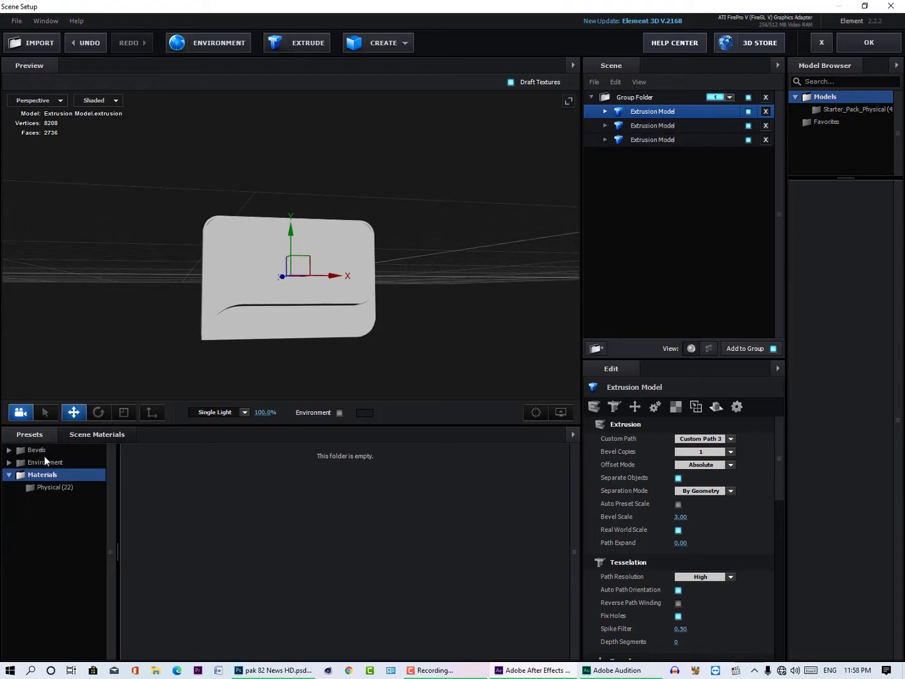
click(48, 485)
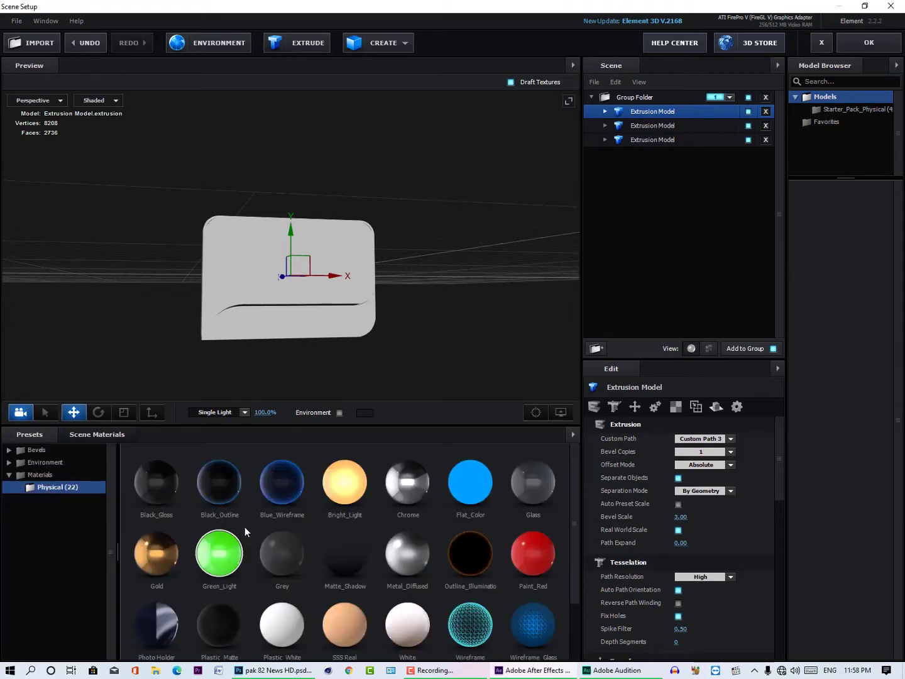
drag(223, 565, 644, 93)
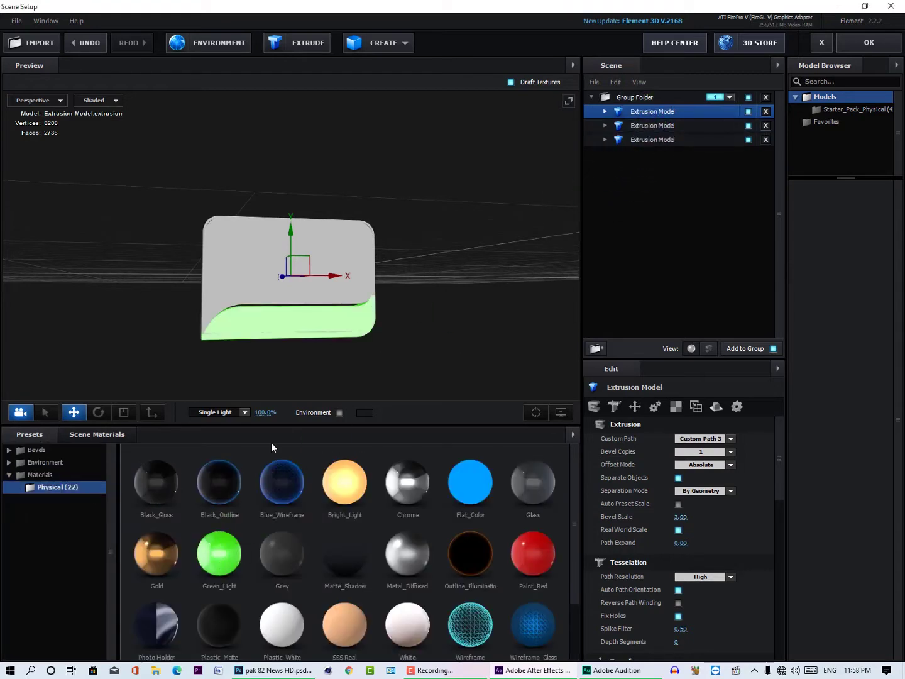
Try the Bright_Light and Chrome material presets on the logo's center panel.
drag(345, 482, 635, 108)
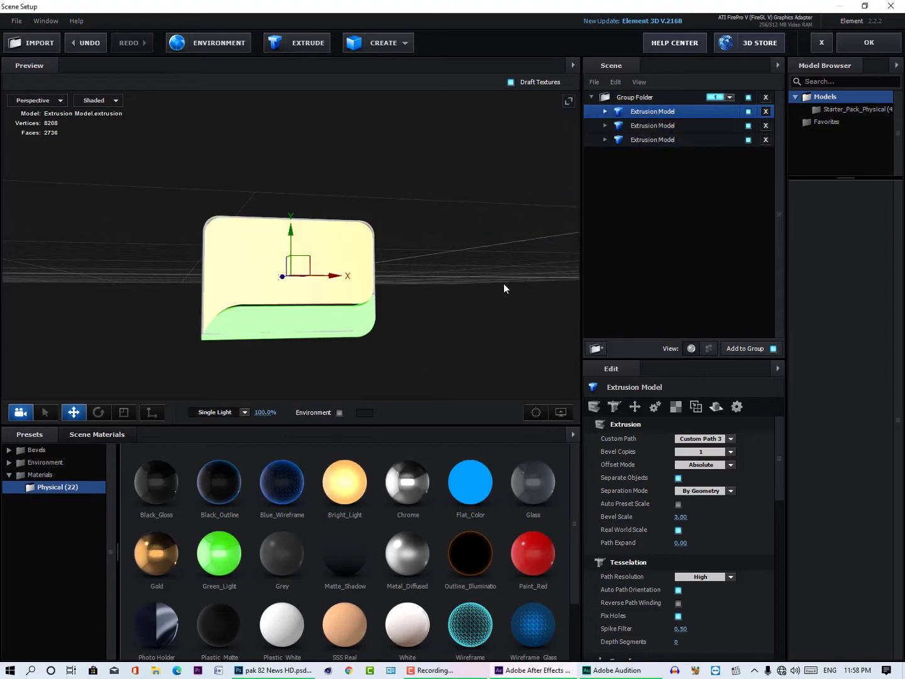
drag(446, 438, 629, 142)
drag(486, 227, 467, 340)
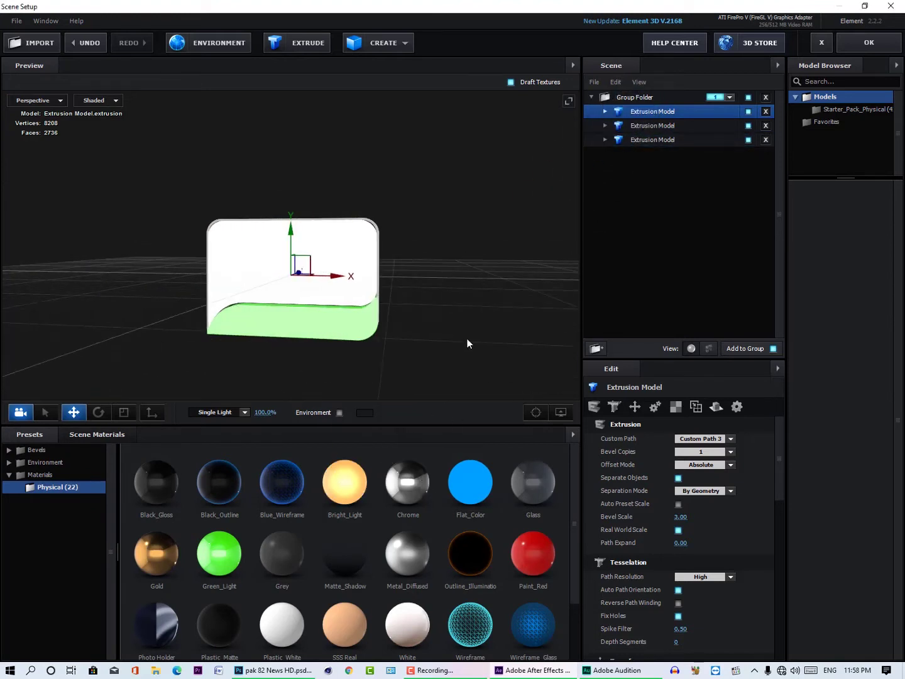
scroll(237, 327, up, 6)
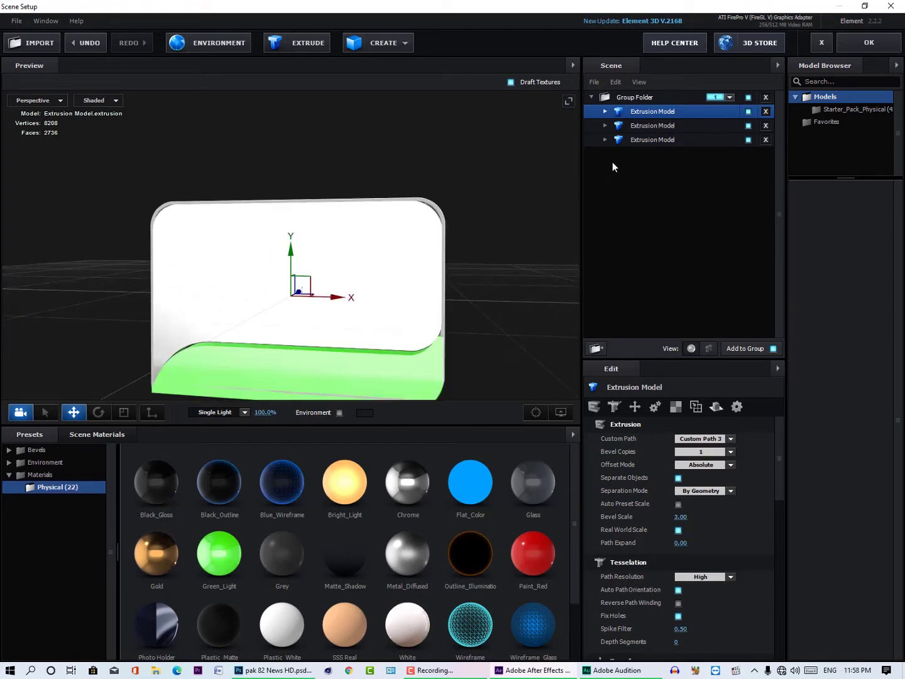
Identify the Custom Path 3 extrusion model by toggling its visibility and rename it "frame".
click(633, 126)
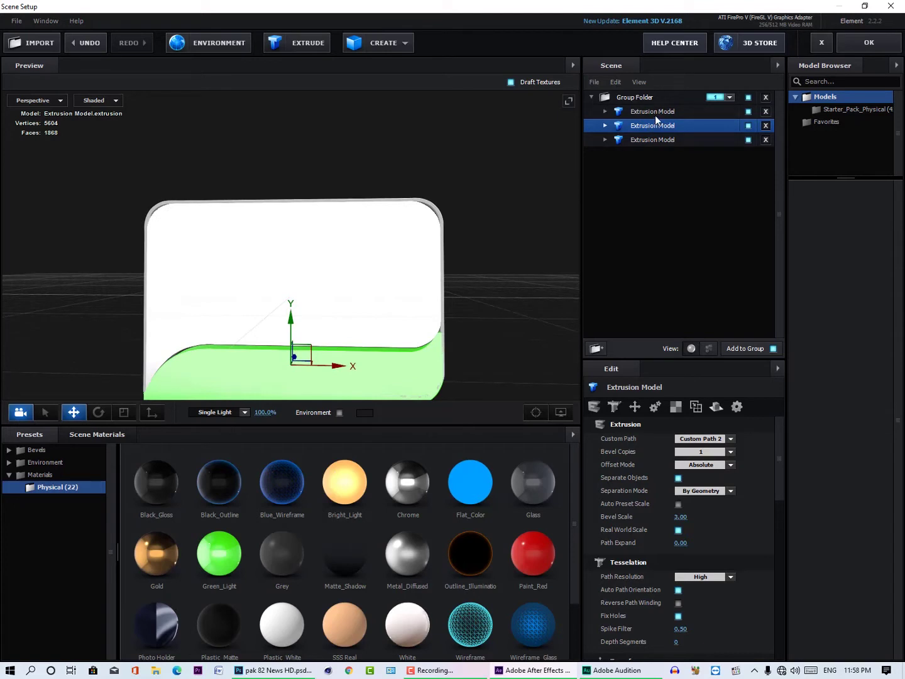
click(657, 113)
click(748, 112)
click(748, 111)
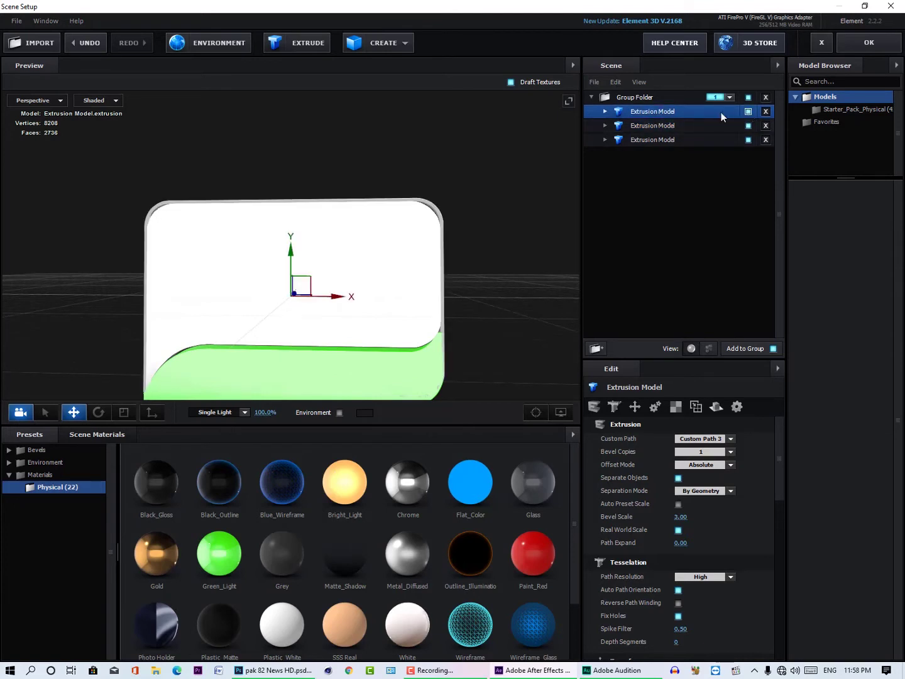
double_click(652, 112)
text(fram)
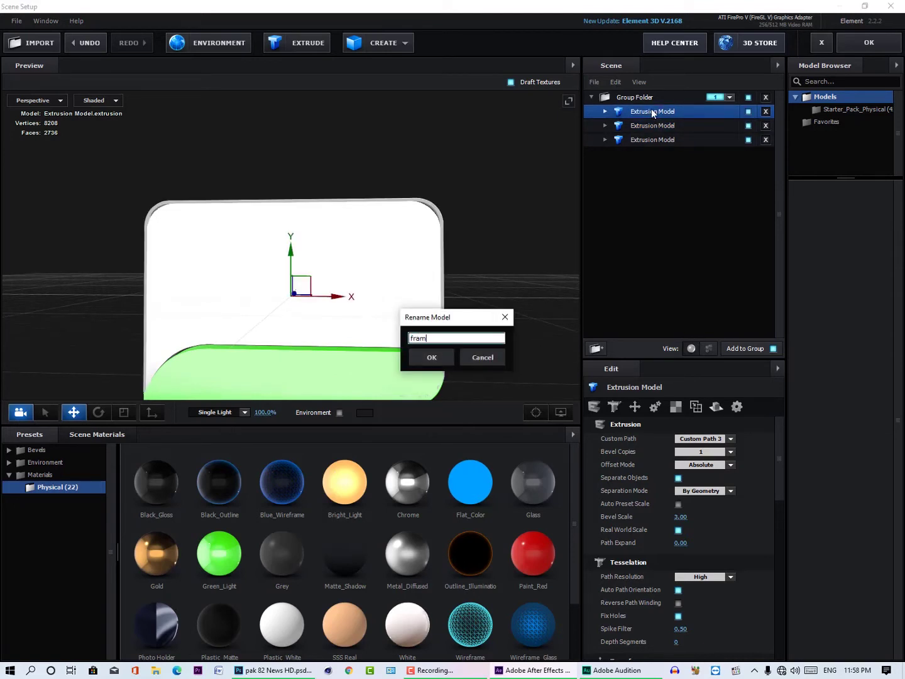
text(e)
key(Return)
Check which shape the Custom Path 2 extrusion model is and rename it "dwon".
click(748, 125)
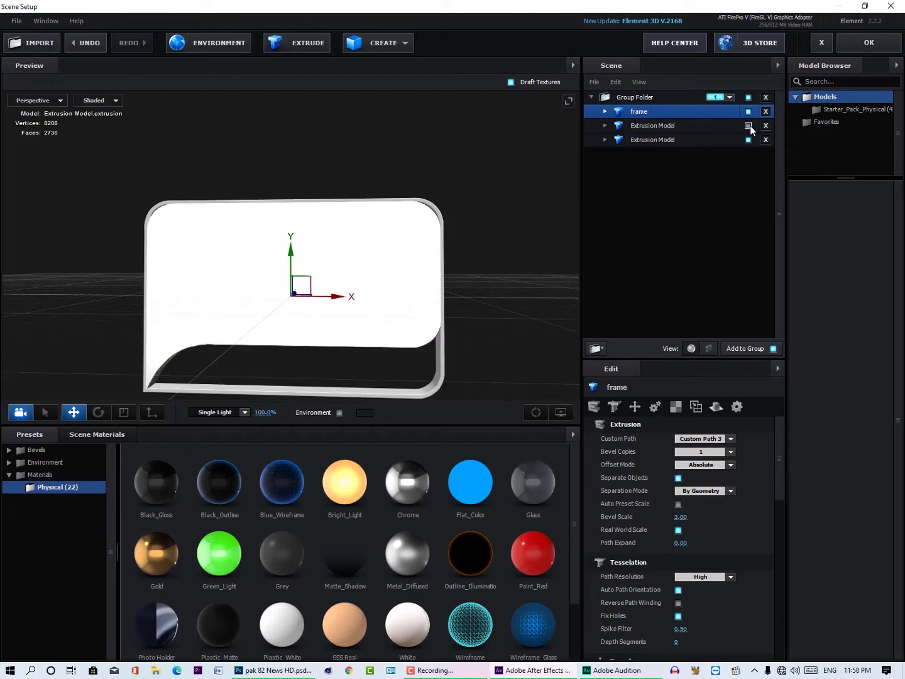
click(748, 125)
double_click(670, 124)
text(dw)
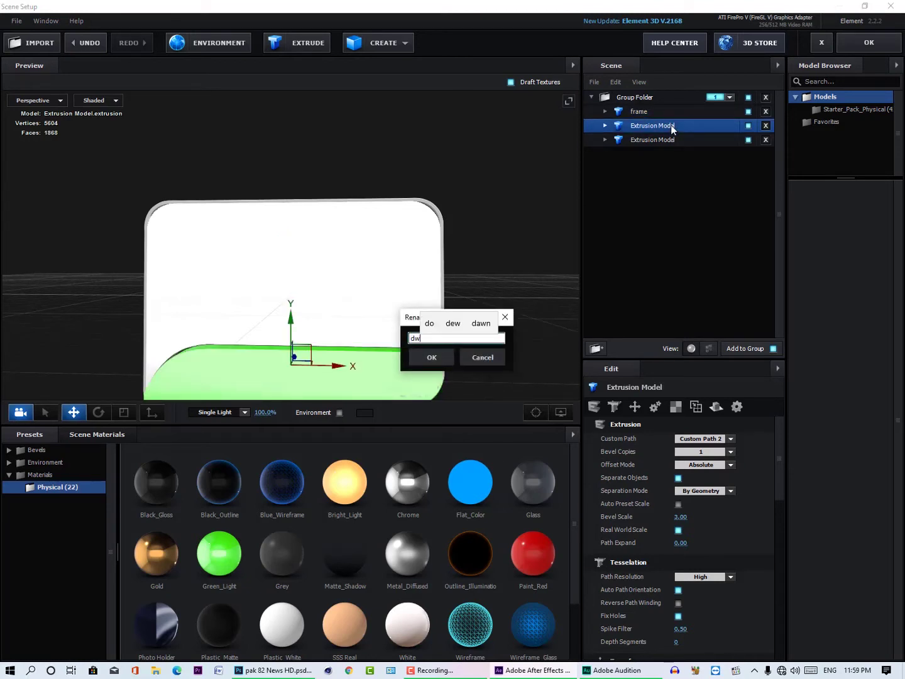
text(on)
key(Return)
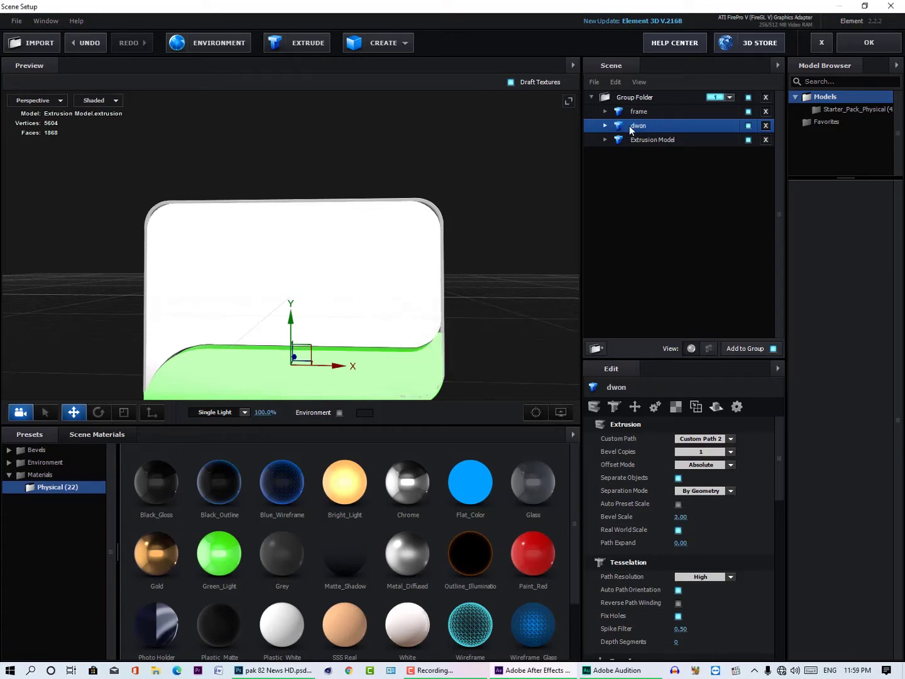
Rename the remaining extrusion model, built from Custom Path 1, as "center".
click(654, 139)
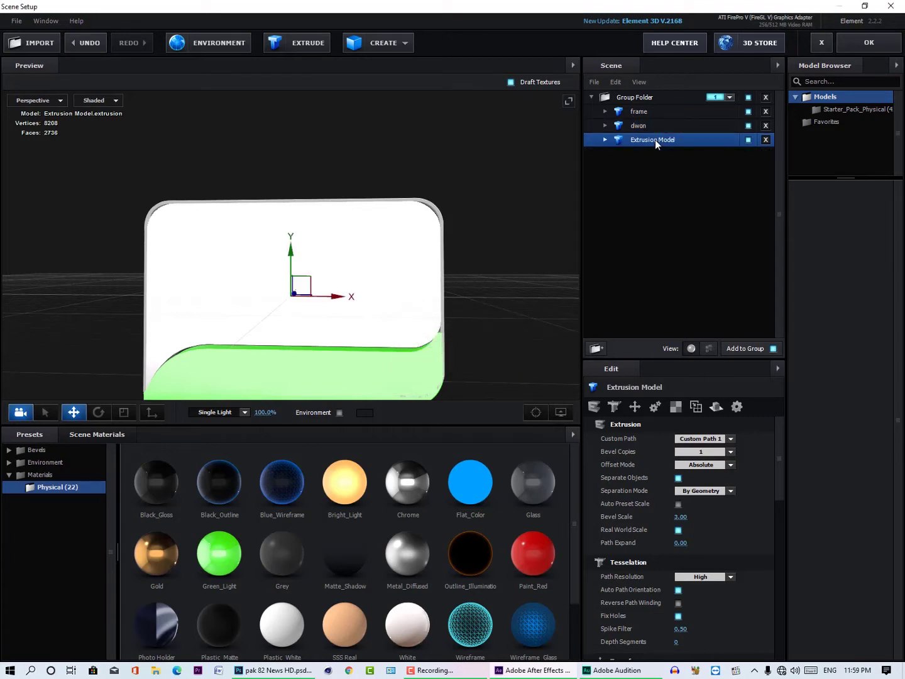
double_click(655, 139)
text(cent)
text(er)
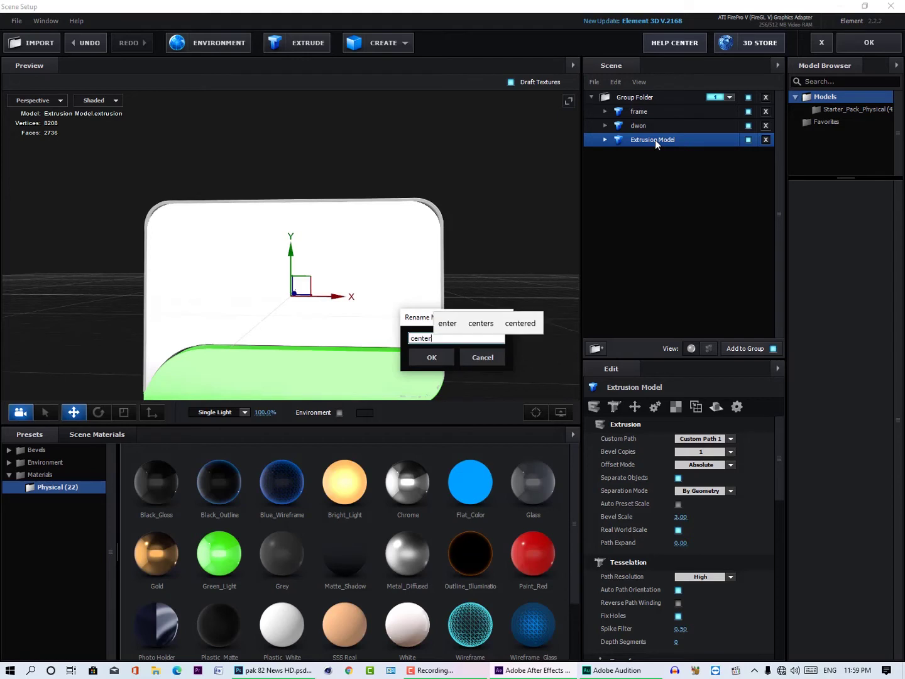
key(Return)
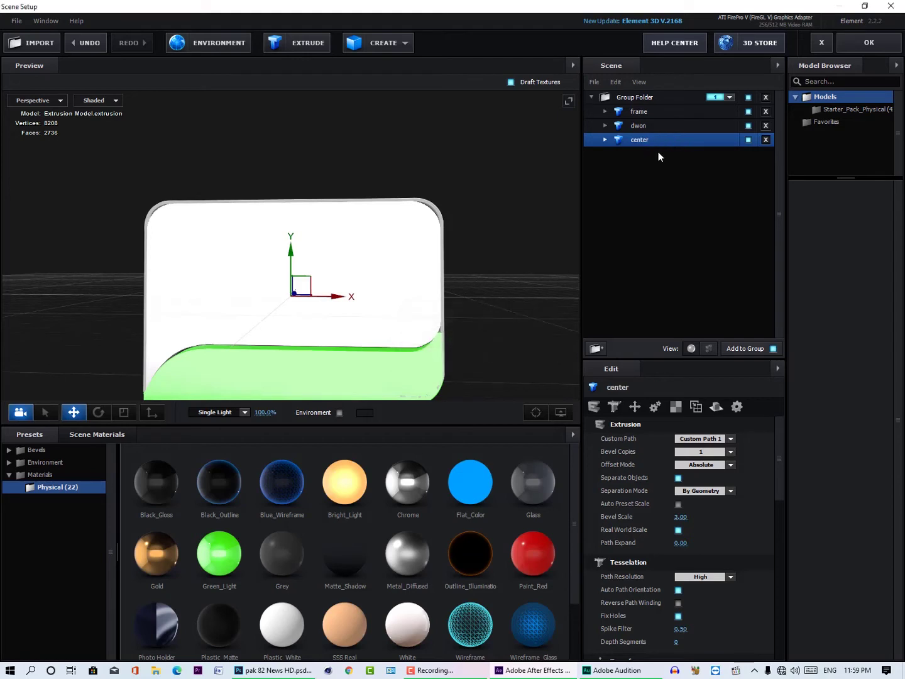
scroll(338, 219, down, 2)
scroll(338, 222, up, 2)
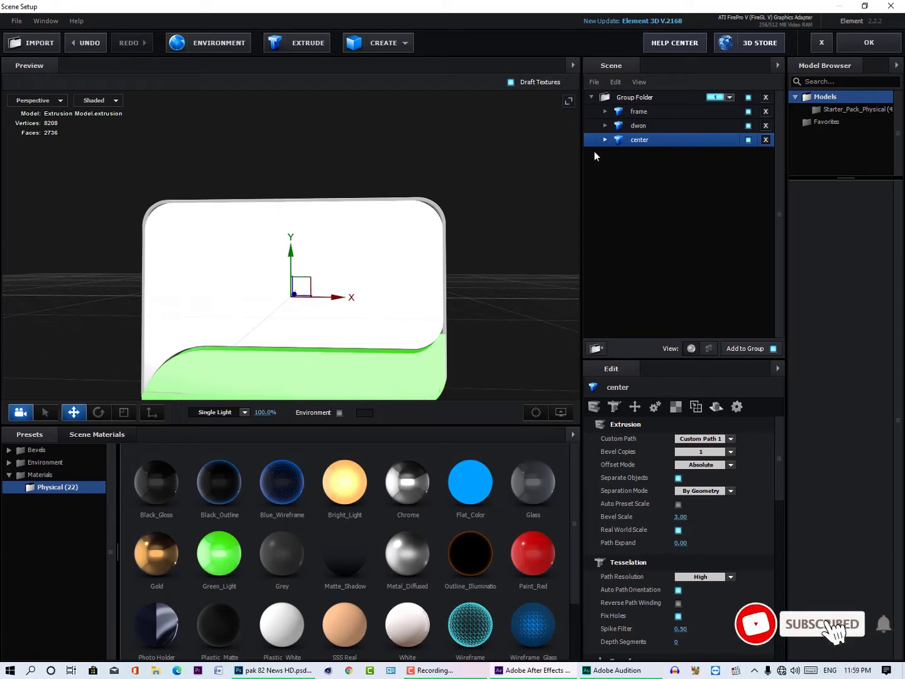
Nudge the dwon model and scale it slightly along Y to fit inside the frame's bottom edge.
click(639, 112)
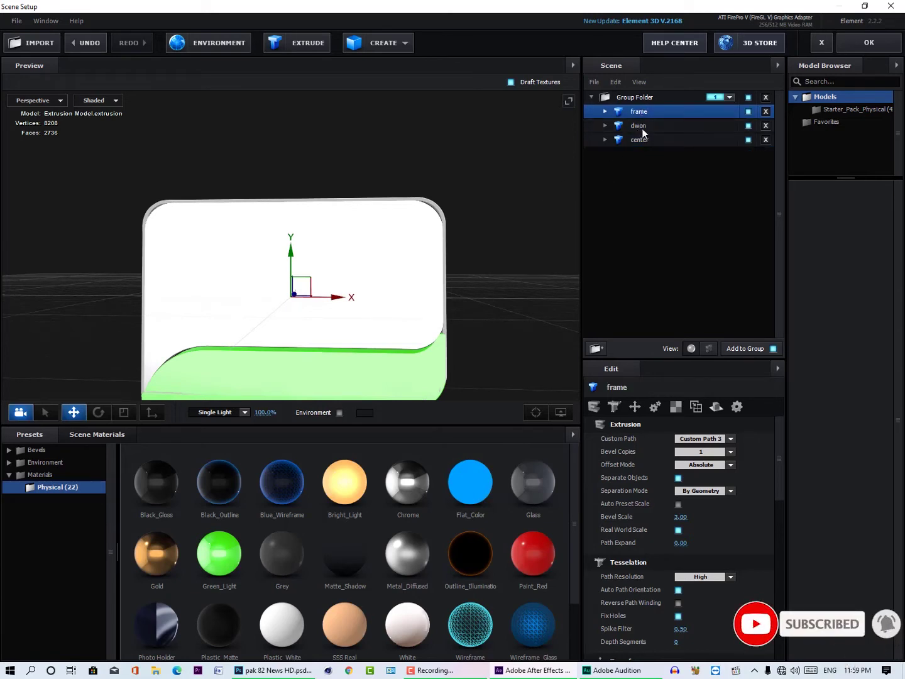
click(643, 127)
drag(342, 319, 293, 306)
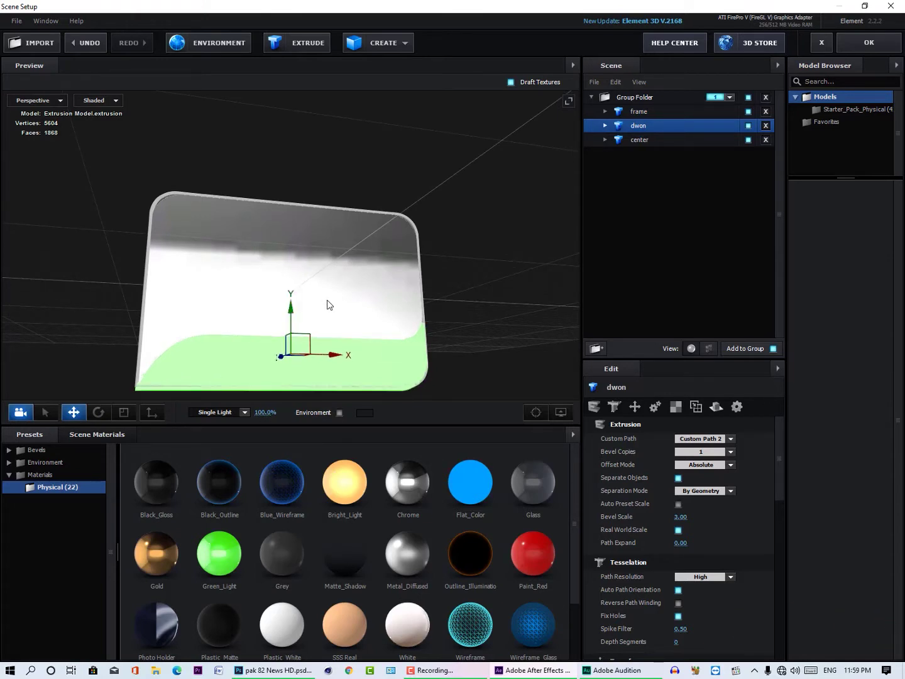
key(r)
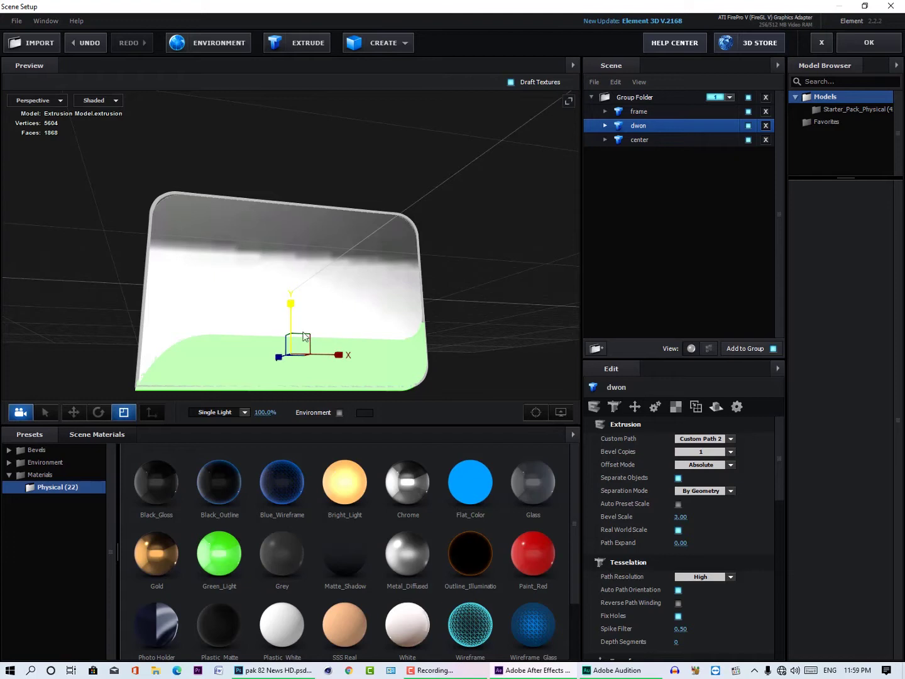
key(w)
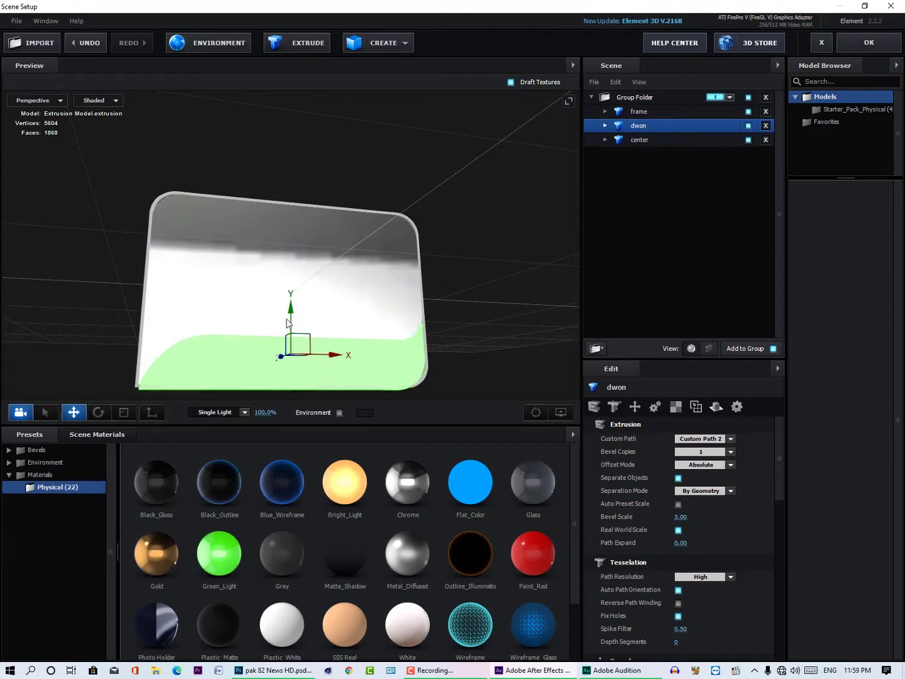
drag(291, 310, 361, 326)
drag(335, 350, 336, 349)
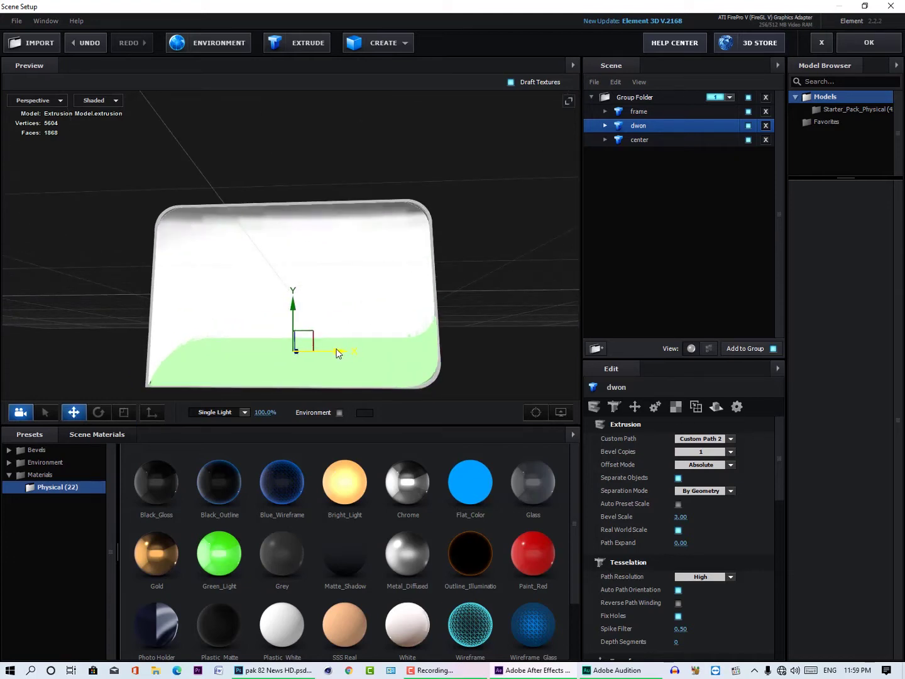
key(r)
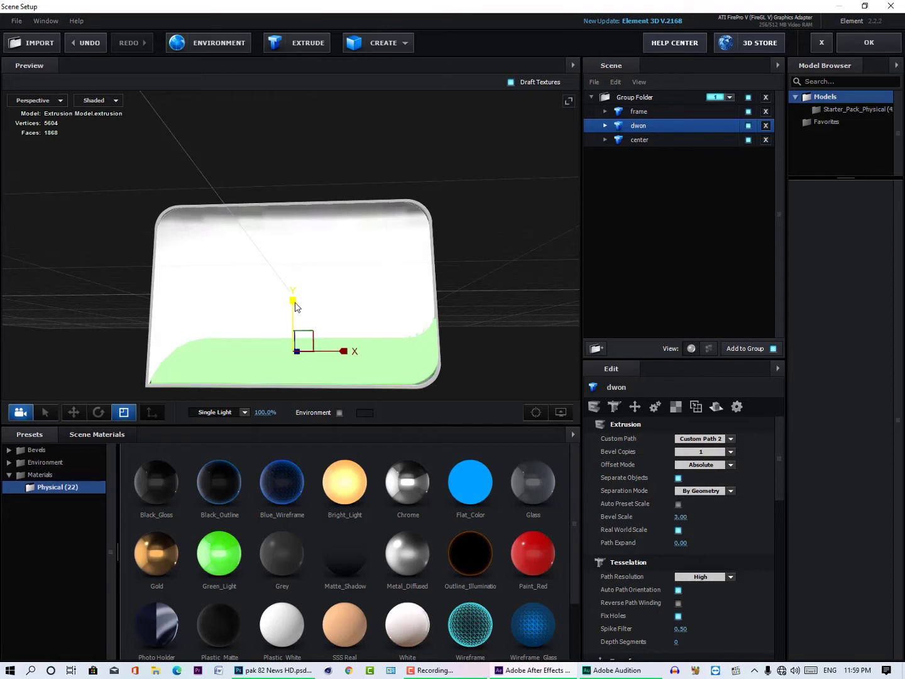
drag(296, 306, 296, 299)
Shift the dwon model slightly along X to align it with the frame's rounded lower corner.
key(w)
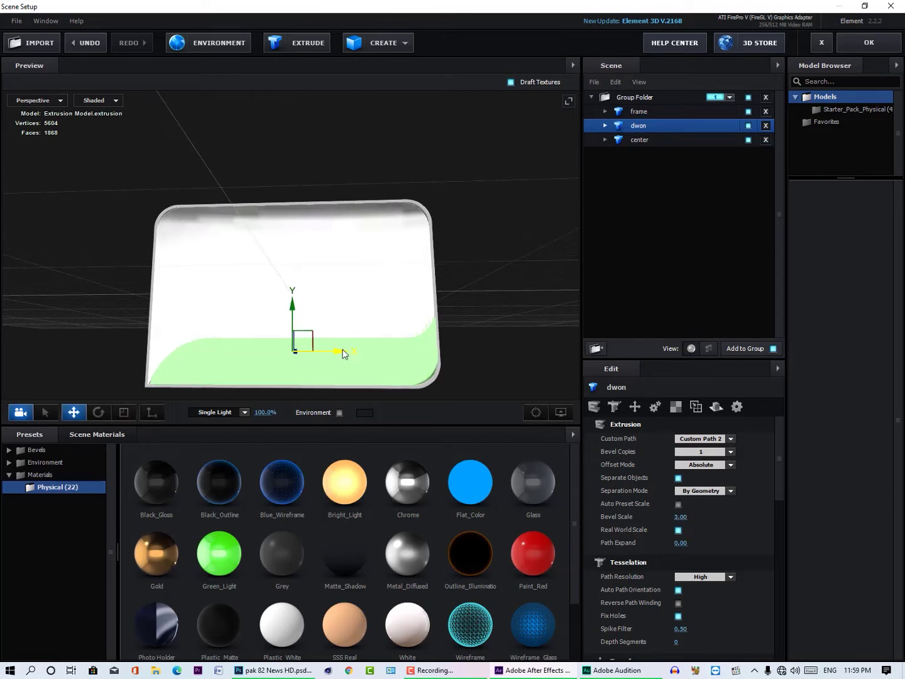
drag(340, 353, 433, 340)
key(r)
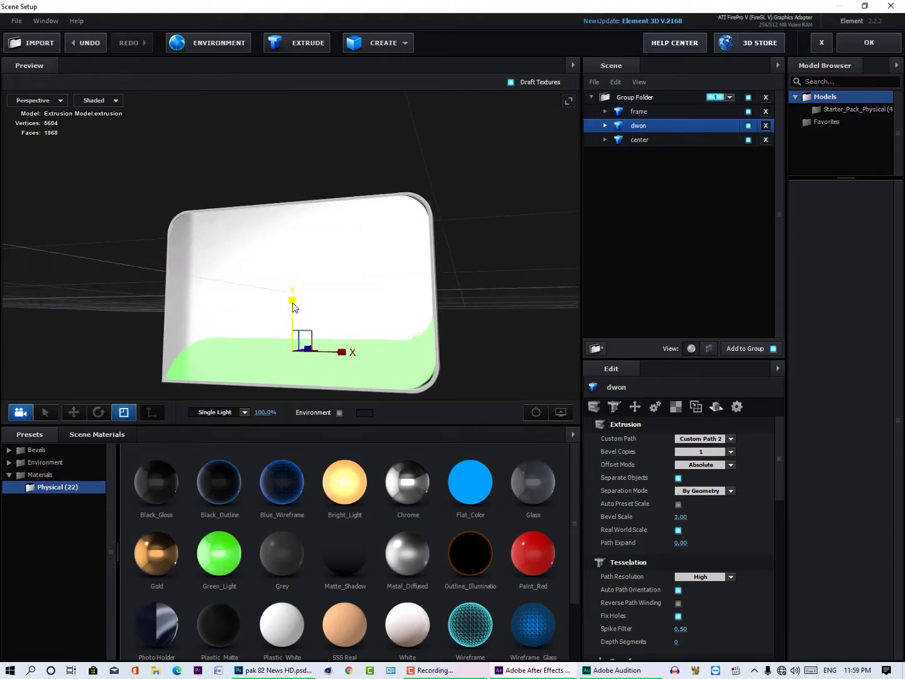
key(w)
drag(334, 356, 324, 365)
scroll(297, 369, down, 3)
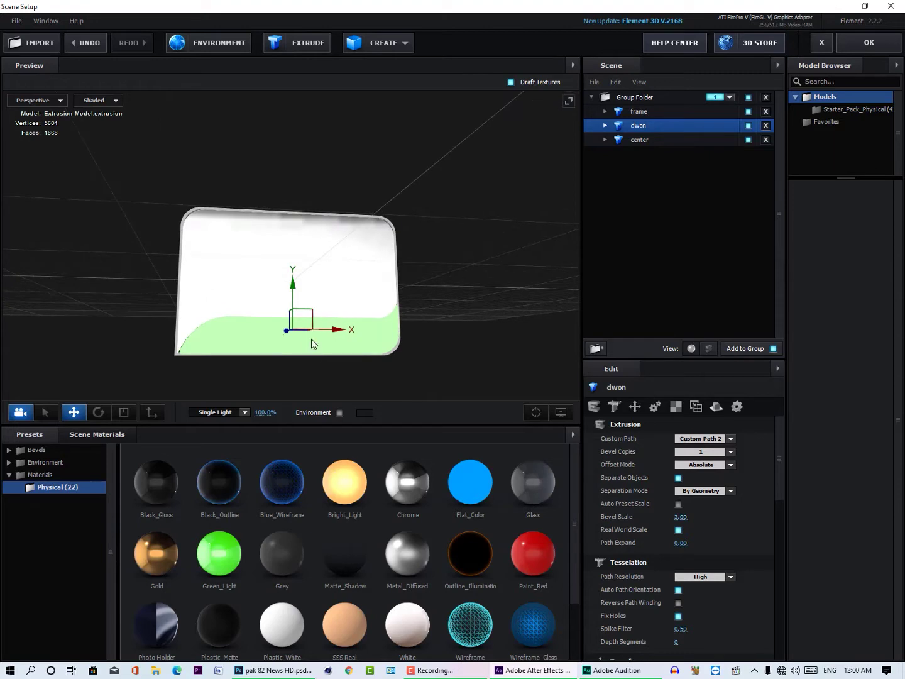
key(r)
key(w)
drag(308, 352, 405, 344)
Apply the Plastic_White preset to the lower band and the Paint_Red preset to the center panel.
mouse_move(280, 624)
mouse_down()
mouse_move(349, 343)
mouse_move(381, 365)
mouse_move(396, 344)
mouse_up()
drag(534, 555, 352, 281)
mouse_move(345, 354)
mouse_down()
mouse_move(173, 309)
mouse_move(291, 339)
mouse_move(279, 315)
mouse_move(252, 337)
mouse_move(264, 338)
mouse_up()
scroll(280, 314, up, 5)
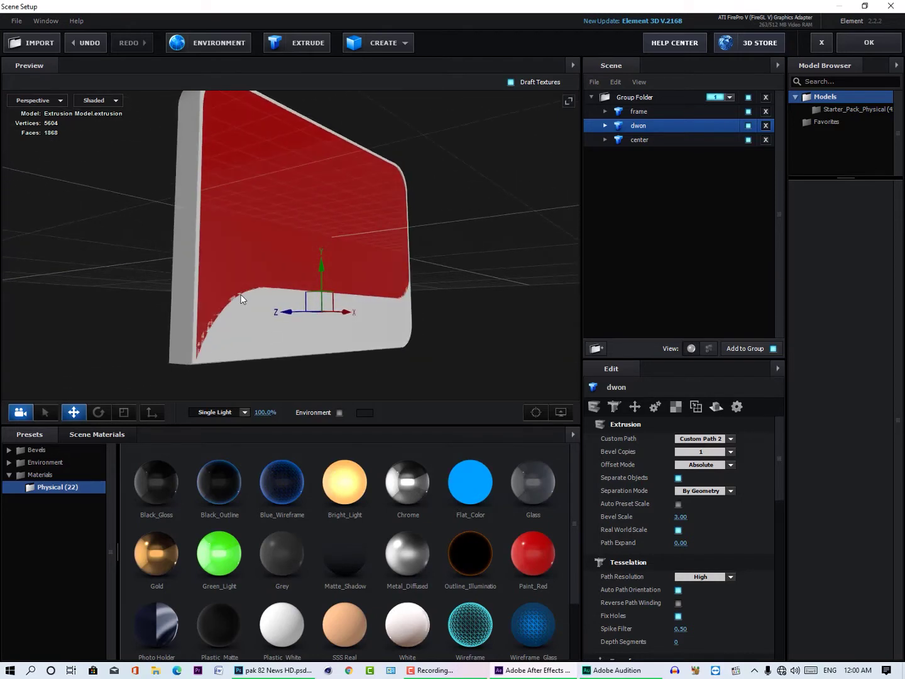
Scale the dwon model up along Z so its front face stands clear of the red center panel.
mouse_move(229, 297)
mouse_down()
mouse_move(203, 346)
mouse_move(215, 306)
mouse_move(234, 301)
mouse_move(246, 264)
mouse_move(259, 306)
mouse_move(302, 312)
mouse_move(259, 313)
mouse_up()
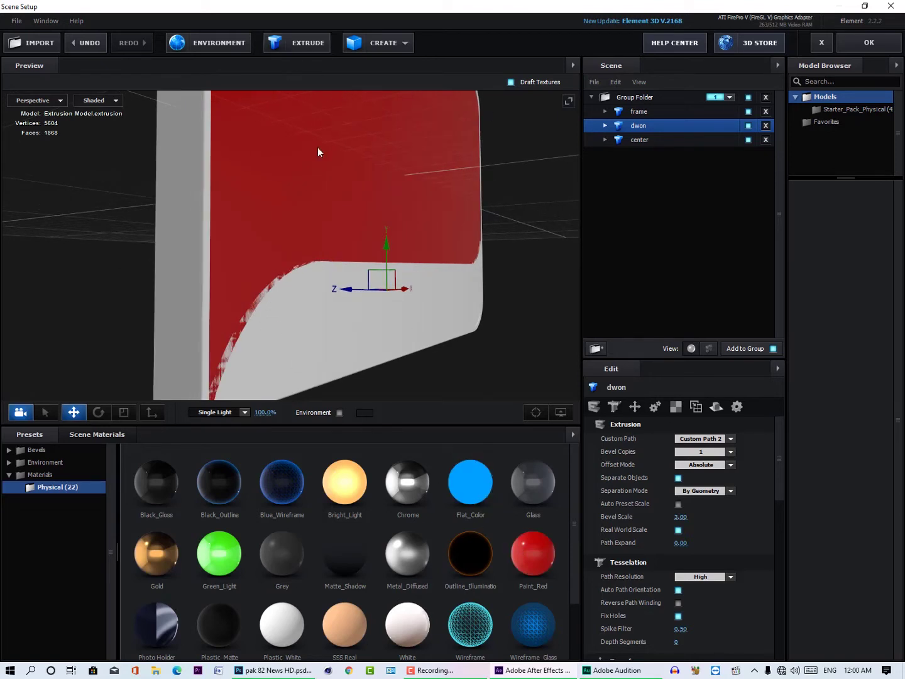
click(124, 413)
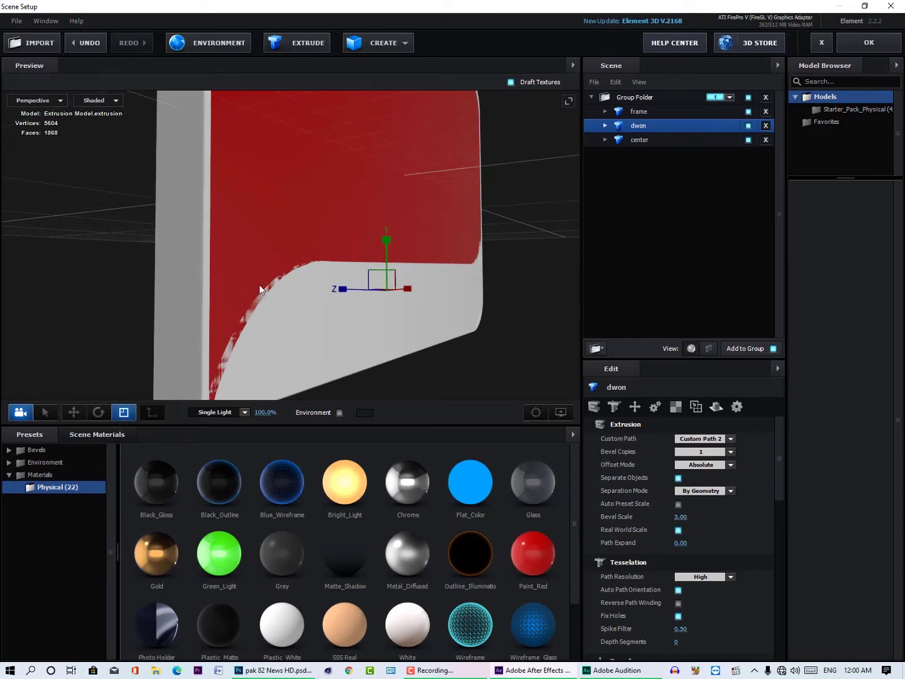
drag(279, 319, 291, 318)
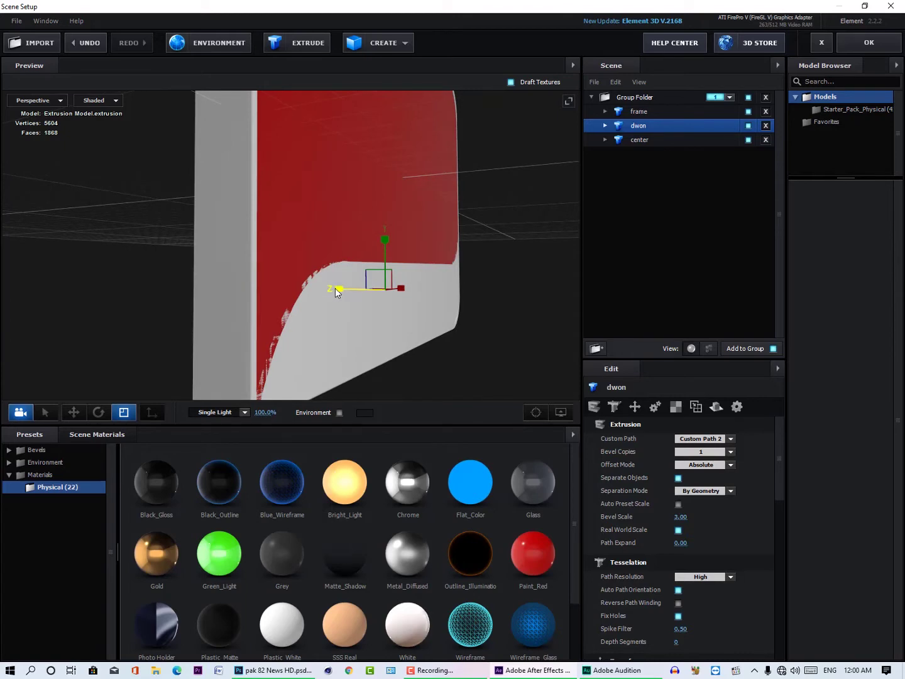
scroll(356, 331, down, 5)
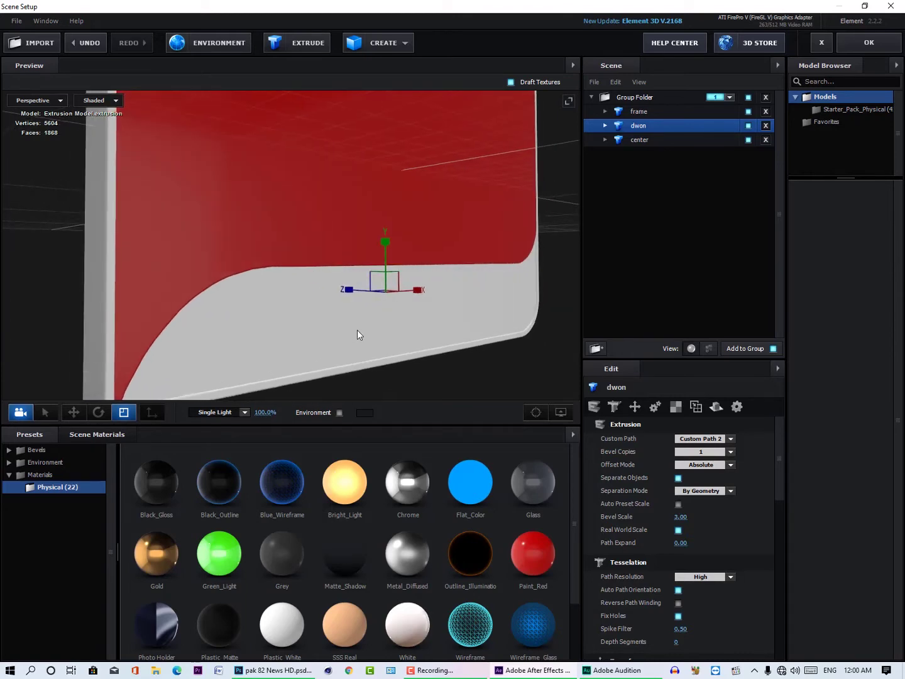
drag(355, 329, 286, 328)
Review the scene's materials and the finished logo base, and accept the Scene Setup changes.
click(116, 433)
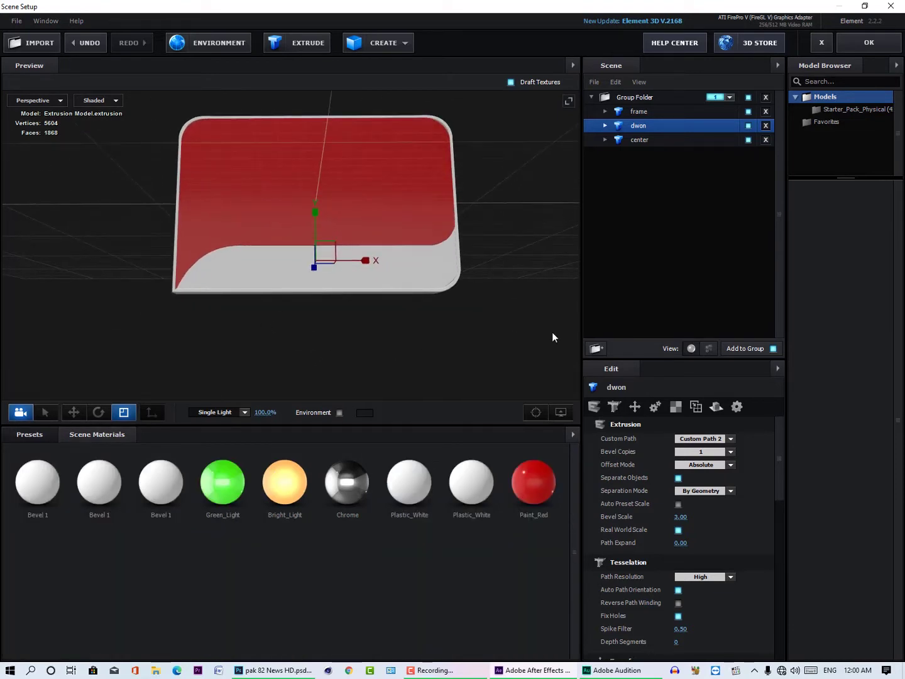
drag(439, 342, 426, 340)
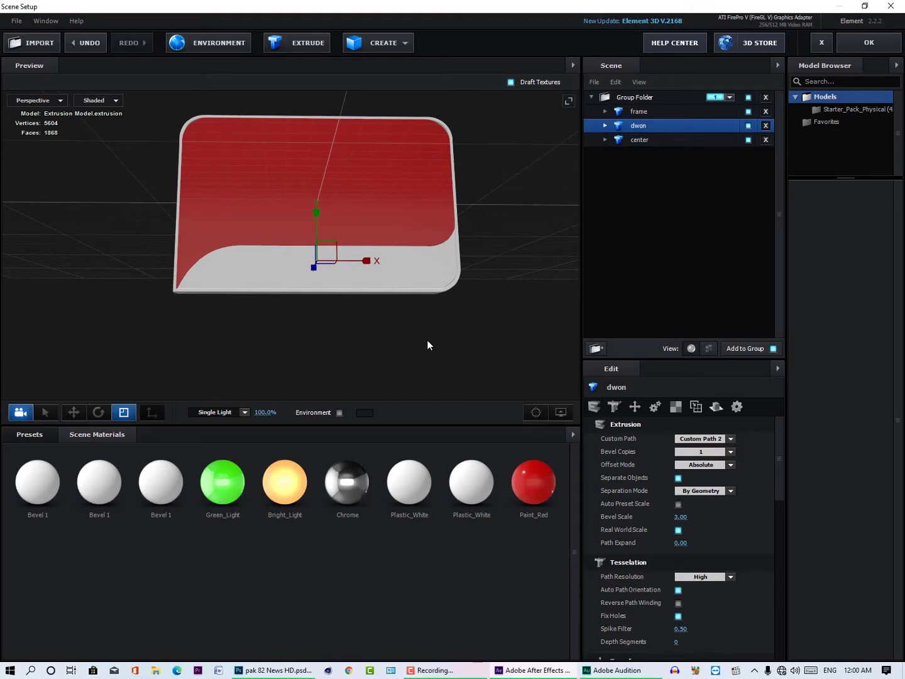
drag(368, 195, 371, 214)
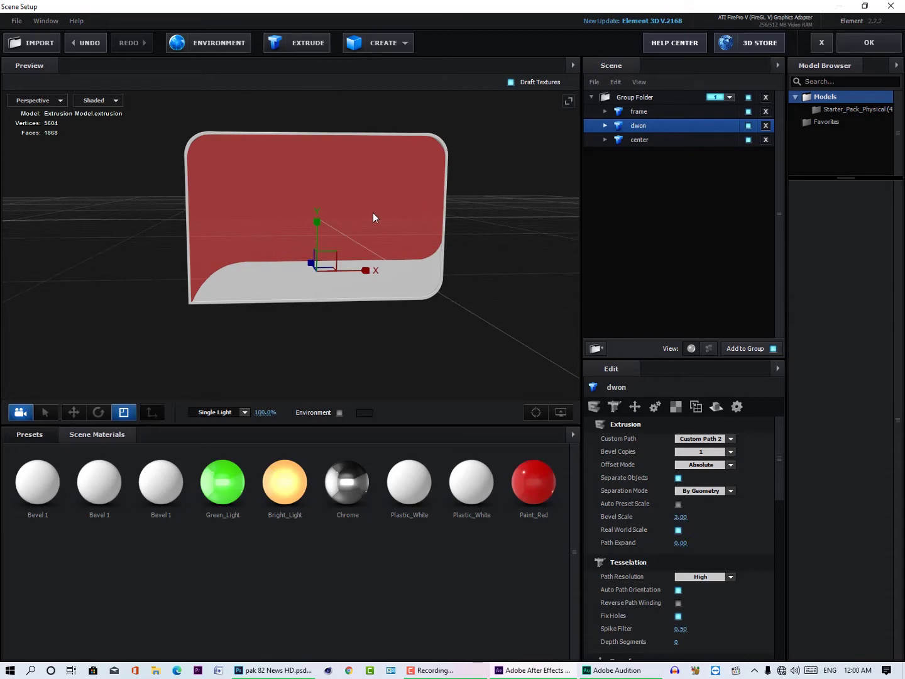
drag(372, 213, 546, 168)
click(868, 43)
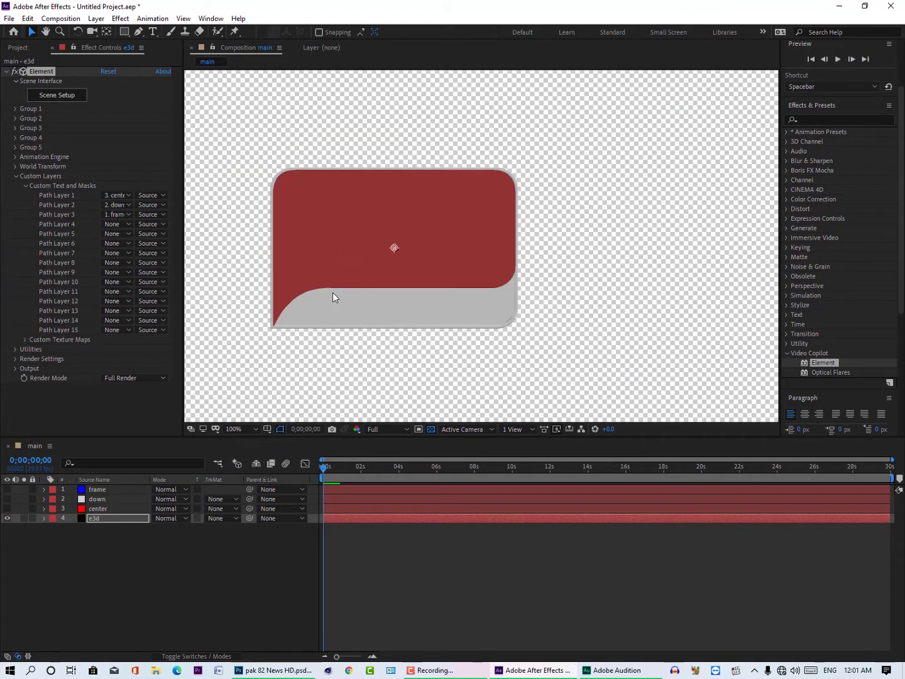
Add a new text layer reading "PAK" to the main composition.
right_click(74, 597)
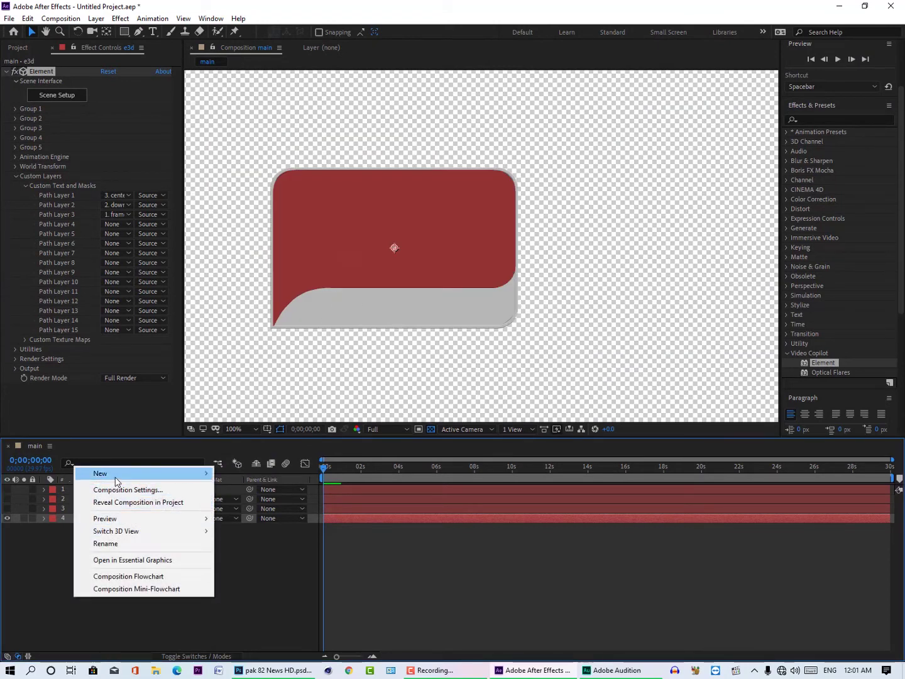
mouse_move(117, 476)
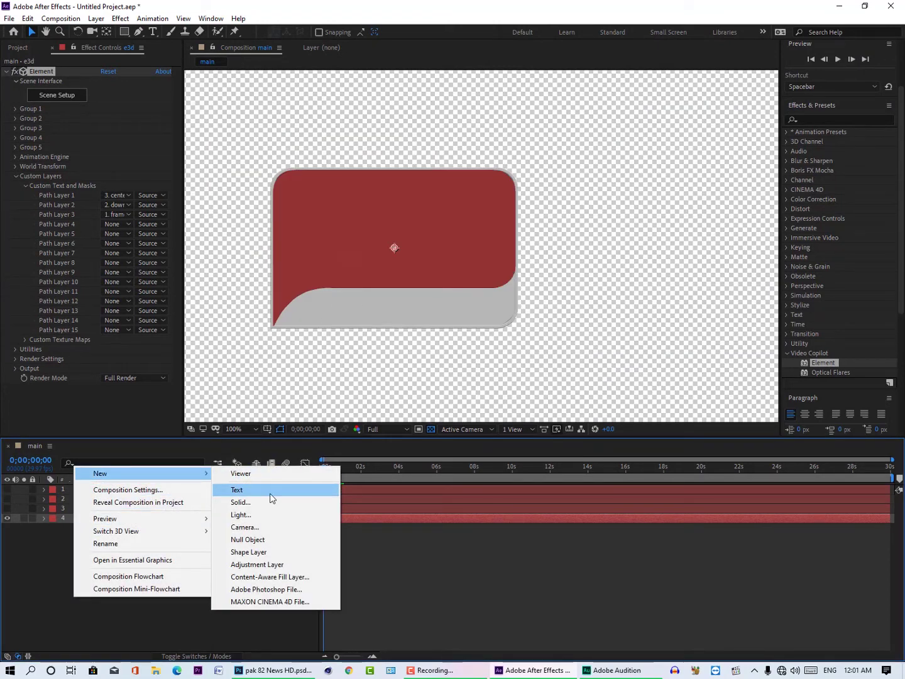
click(270, 491)
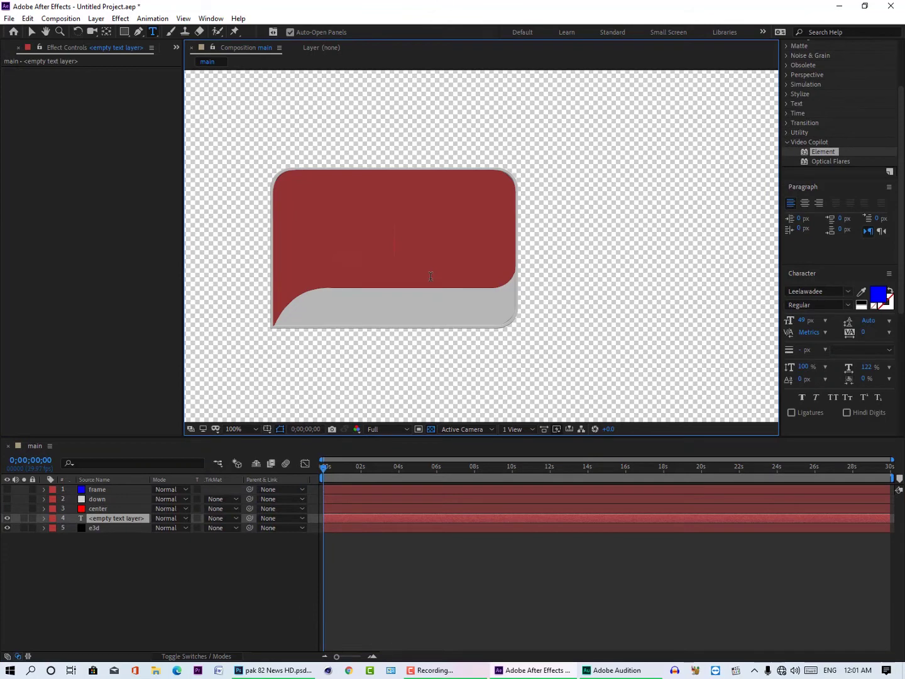
text(PAK)
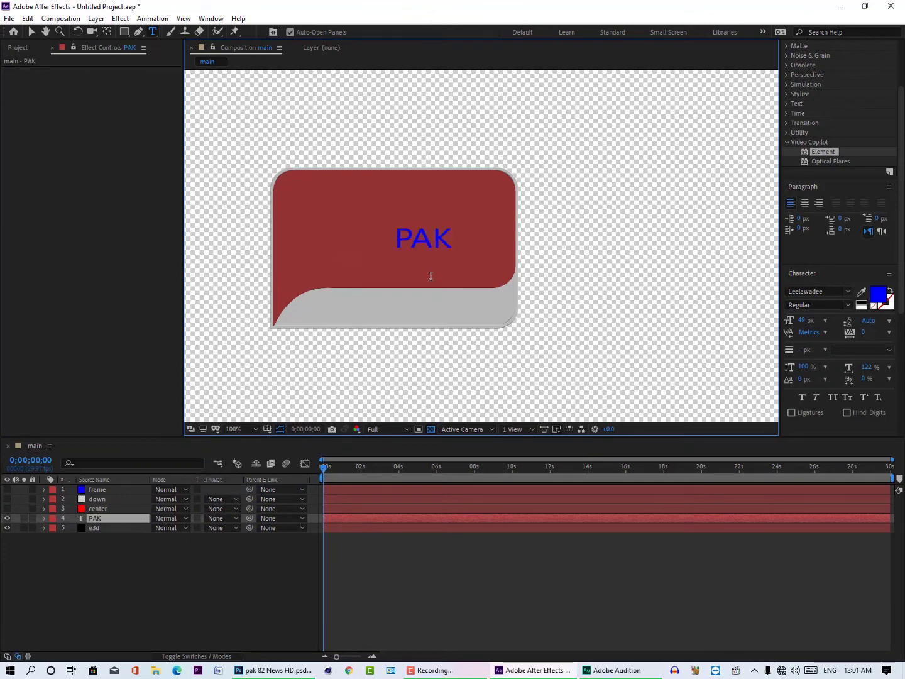
Change the font of the PAK text to Arial in the Black style.
double_click(440, 252)
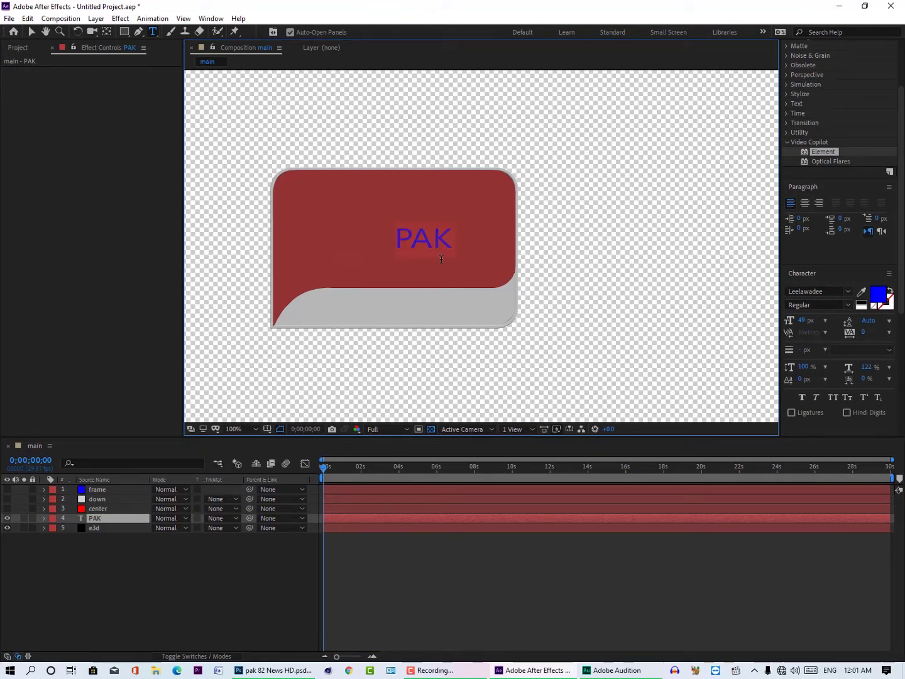
click(848, 292)
scroll(768, 340, down, 15)
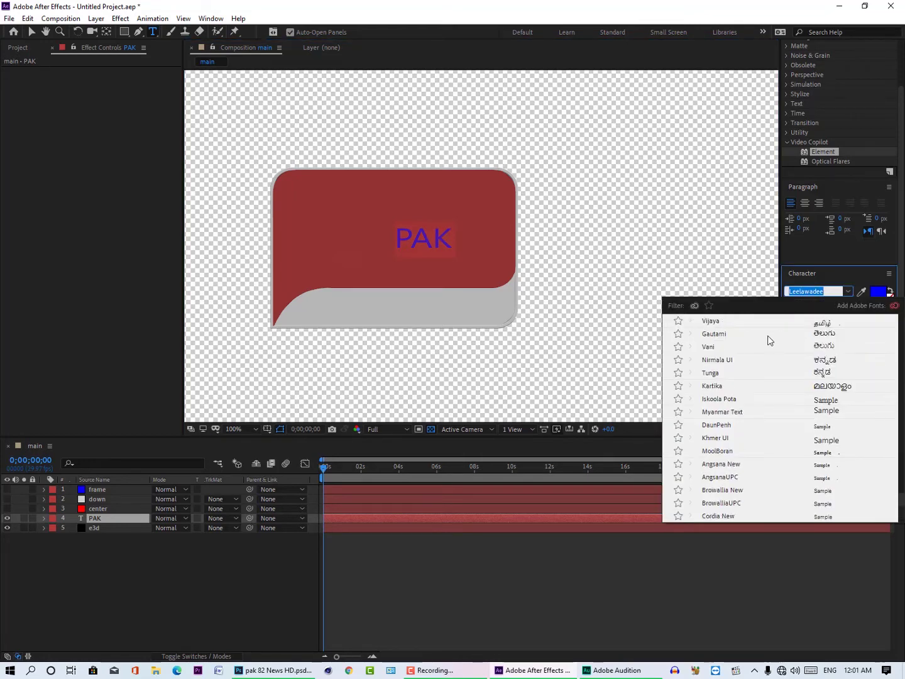
scroll(712, 364, up, 20)
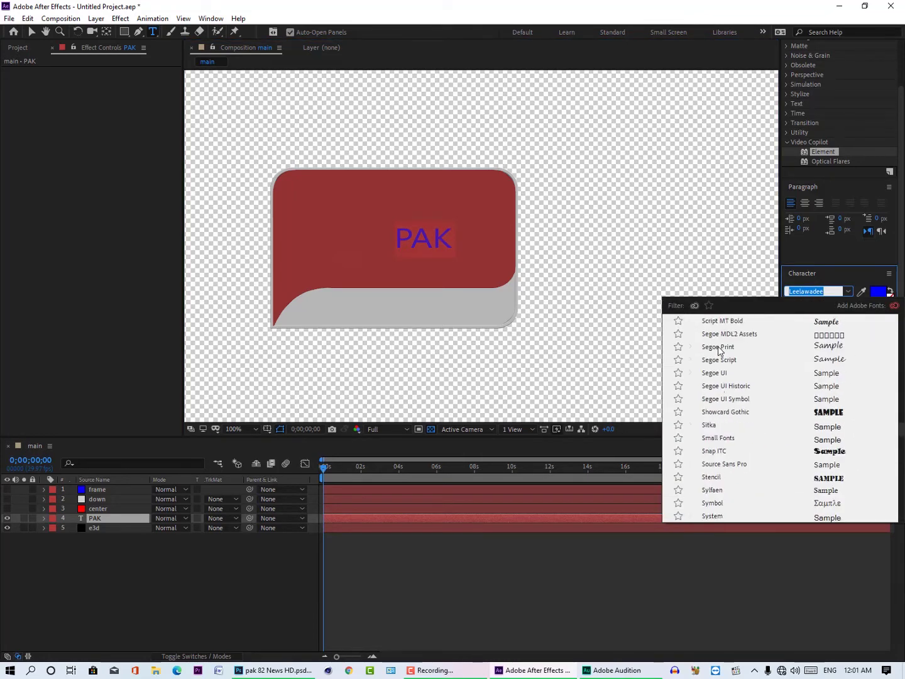
scroll(720, 350, up, 15)
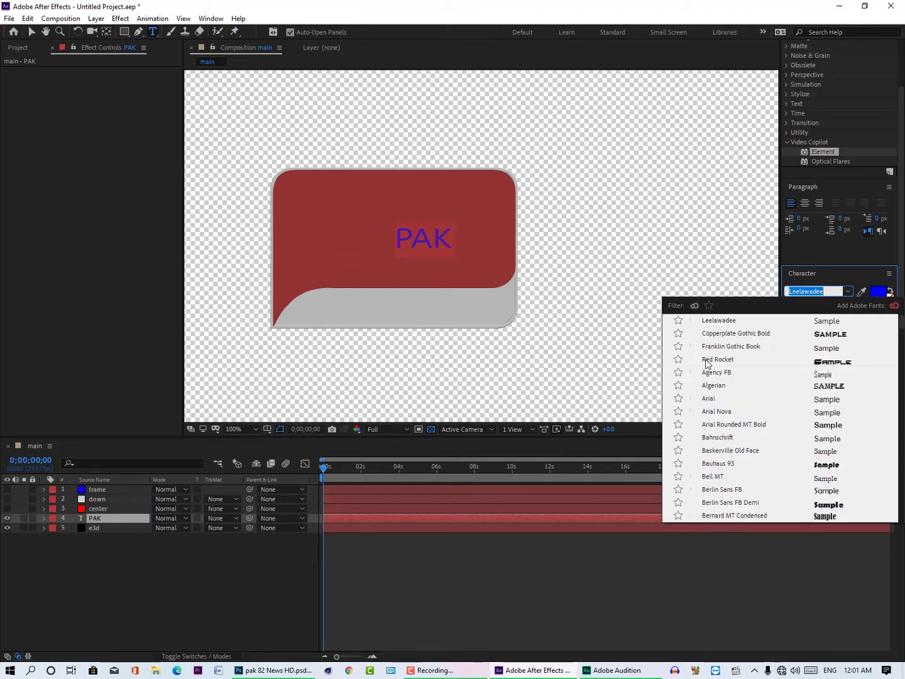
click(691, 399)
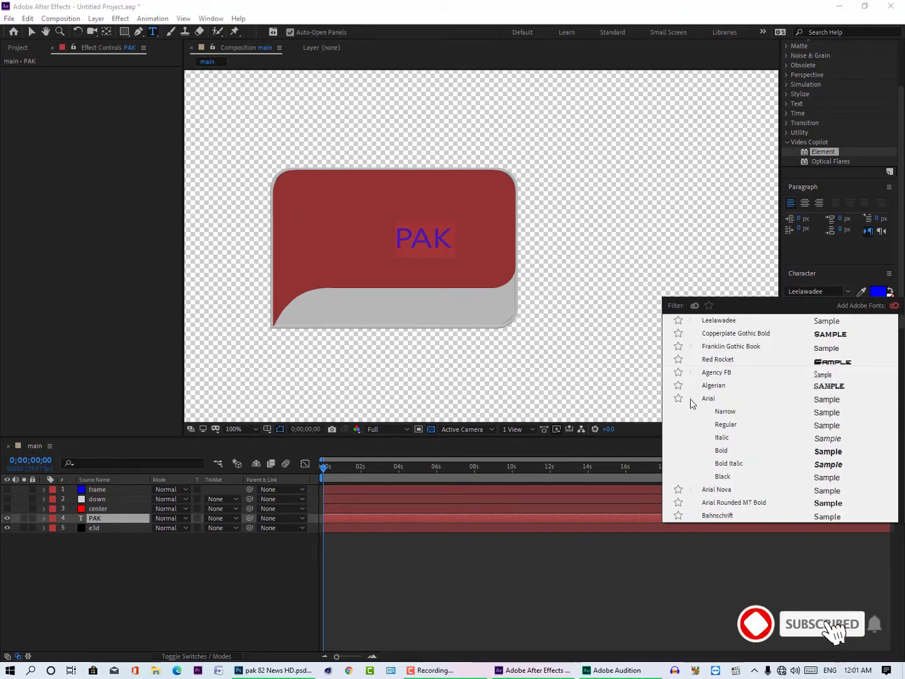
click(732, 478)
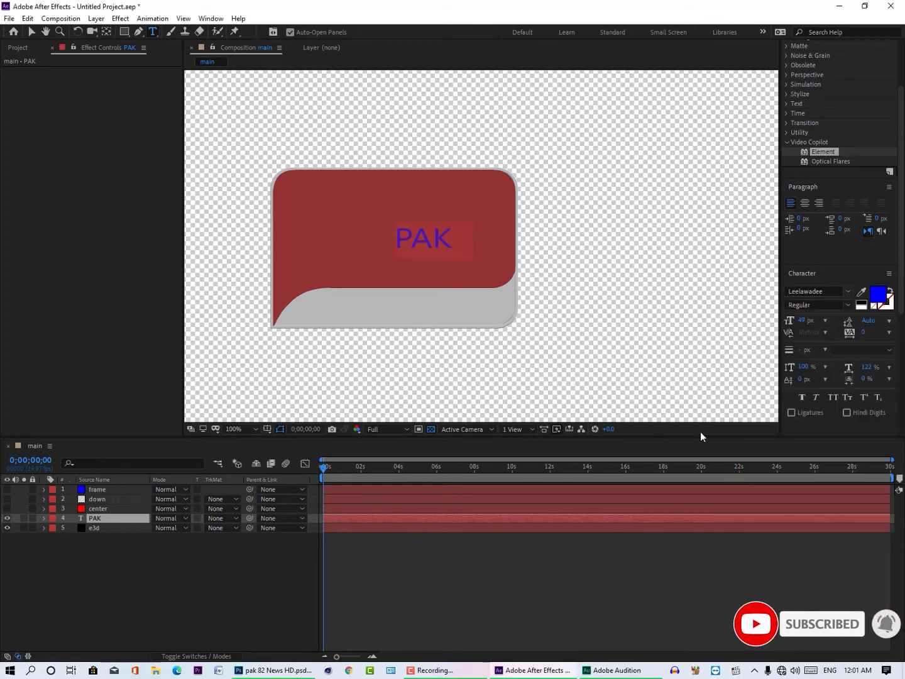
click(442, 243)
click(100, 517)
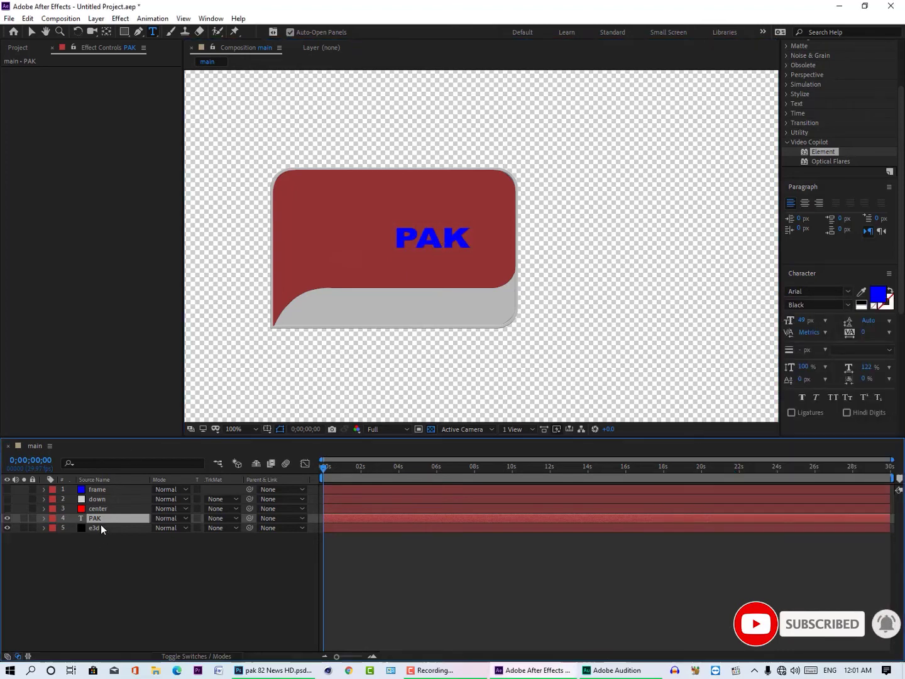
Add a new text layer reading "82" and place it just above the PAK text.
right_click(116, 552)
mouse_move(150, 430)
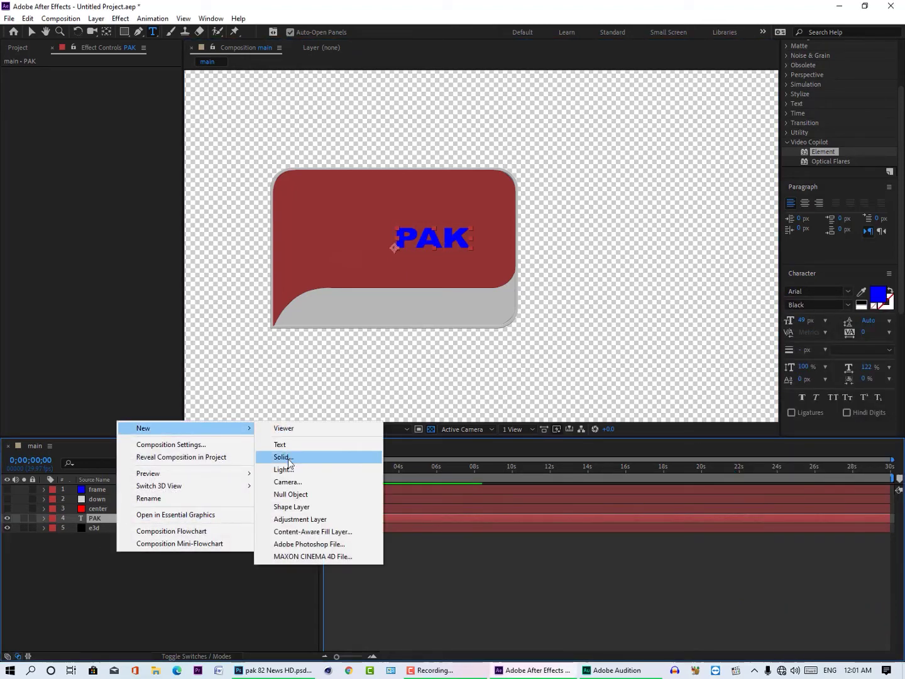
click(290, 443)
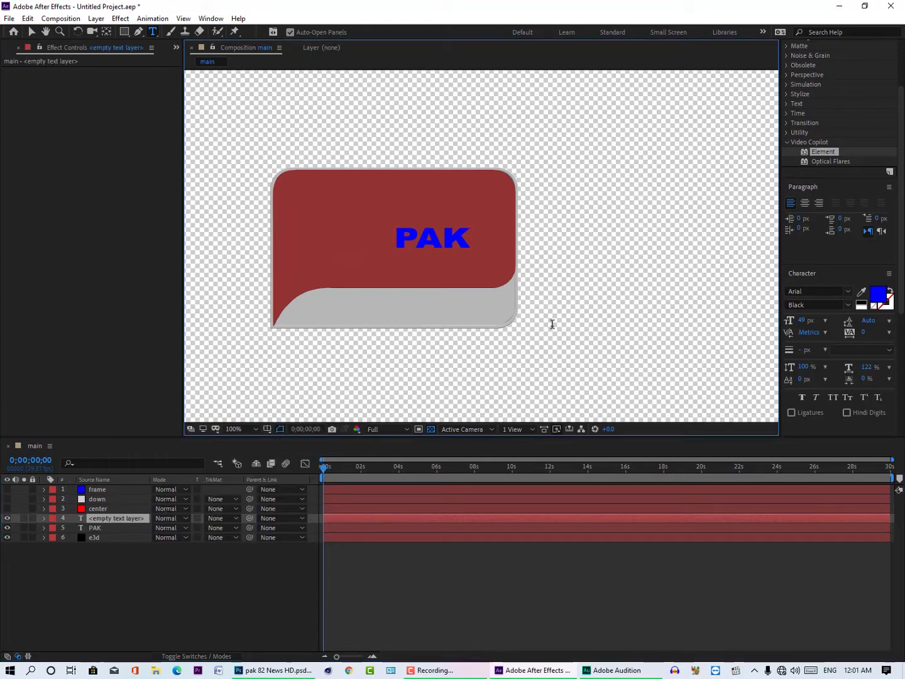
text(82)
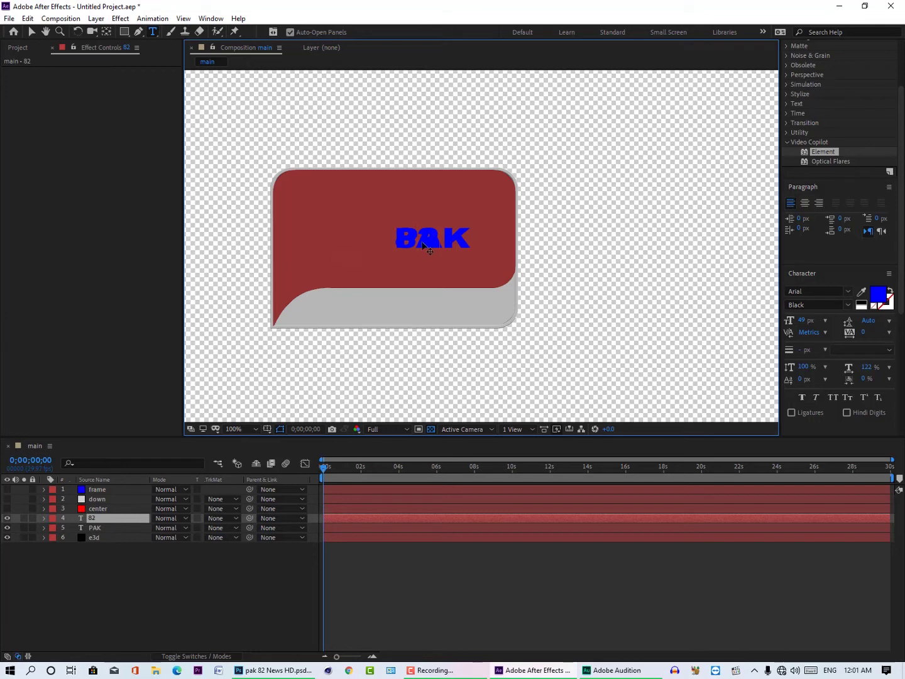
drag(424, 243, 423, 219)
Add a new text layer reading "NEWS" and place it below the PAK text.
right_click(94, 580)
mouse_move(128, 454)
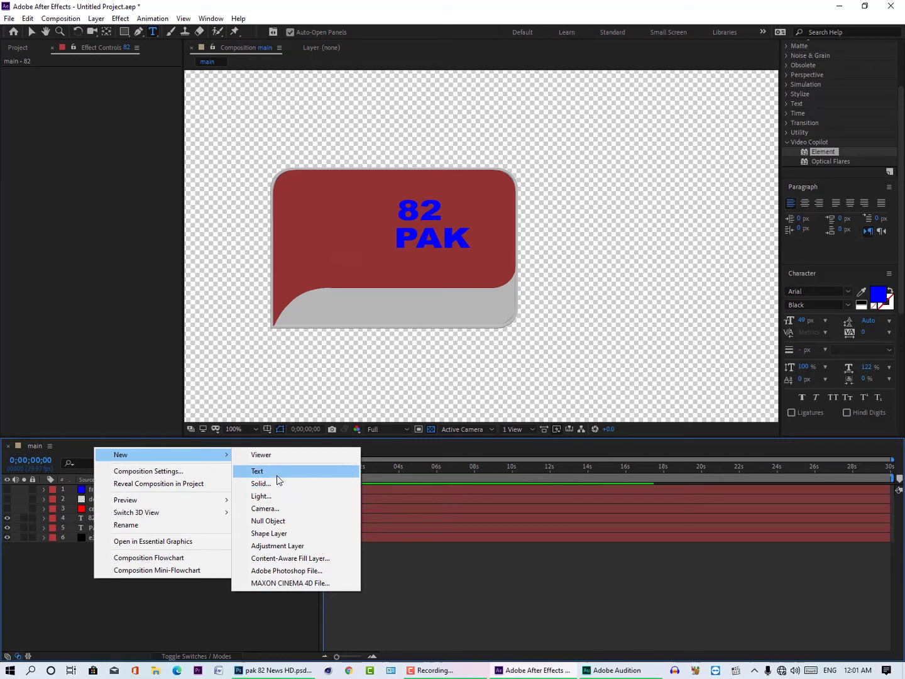
click(259, 471)
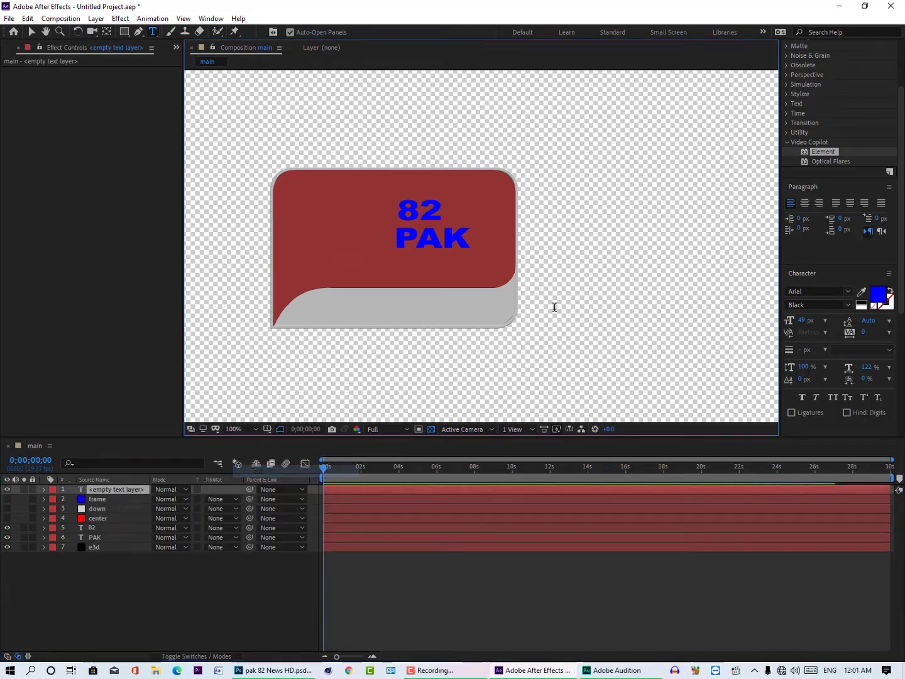
text(NEWS)
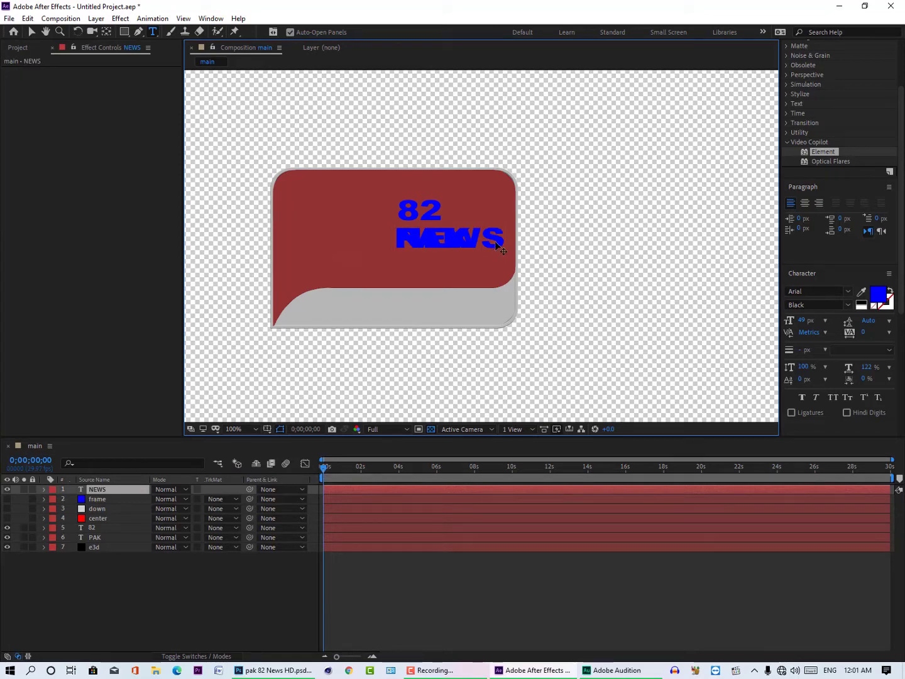
drag(501, 249, 501, 291)
click(91, 585)
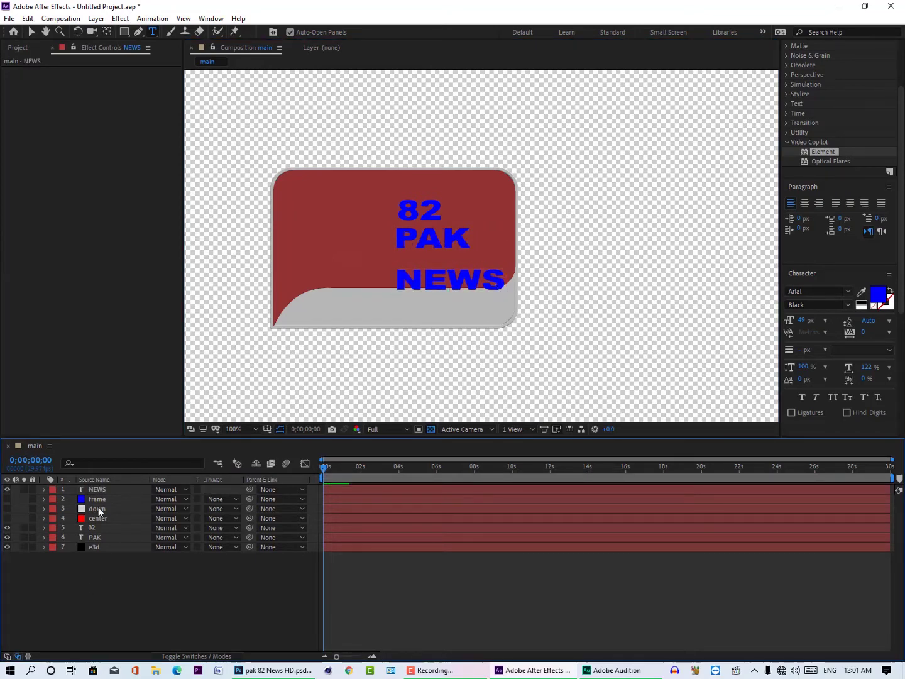
right_click(110, 588)
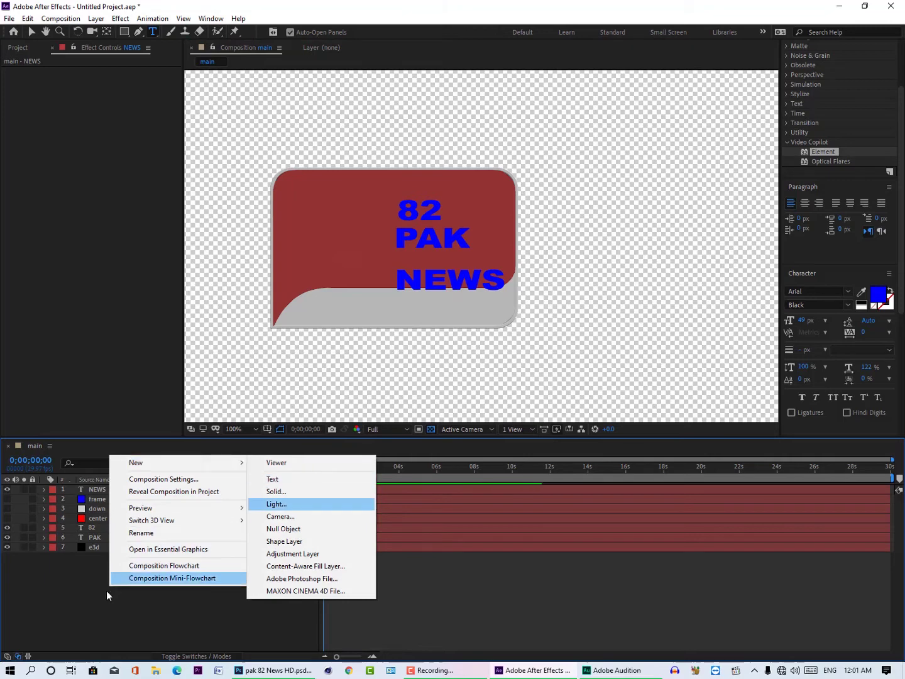
click(338, 391)
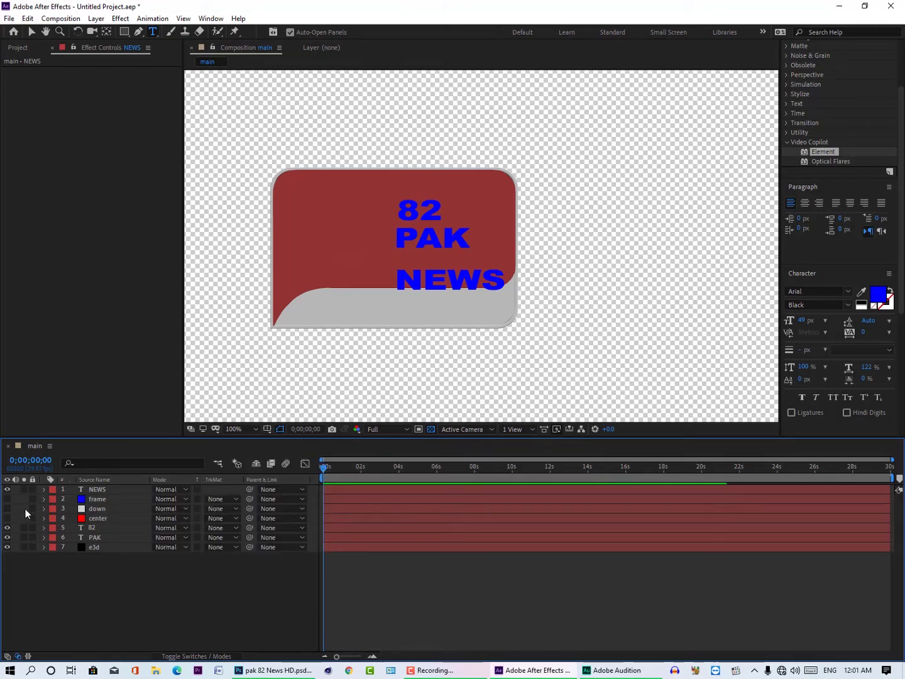
right_click(112, 586)
mouse_move(188, 461)
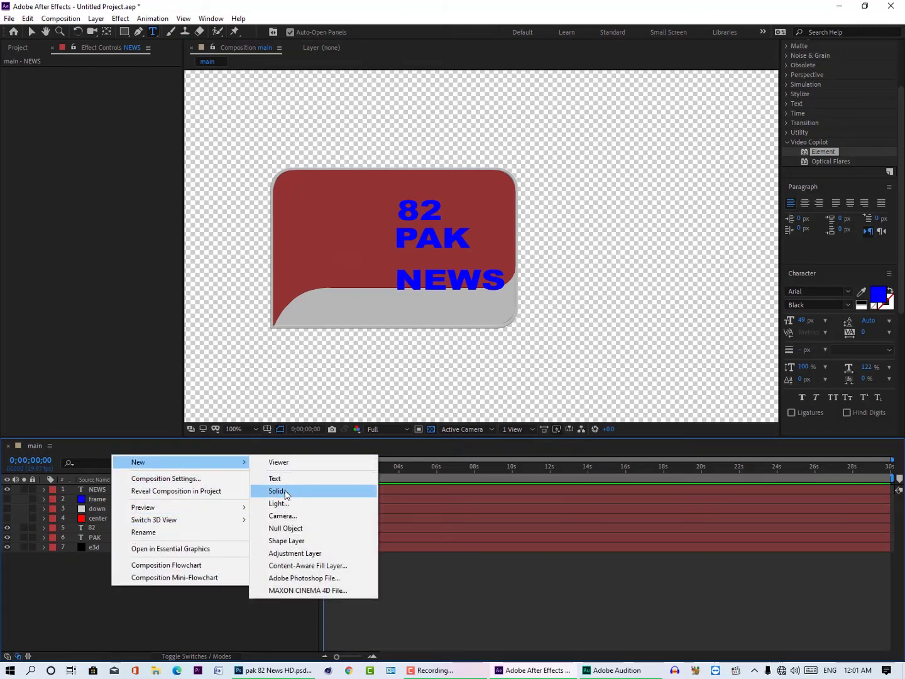
click(99, 594)
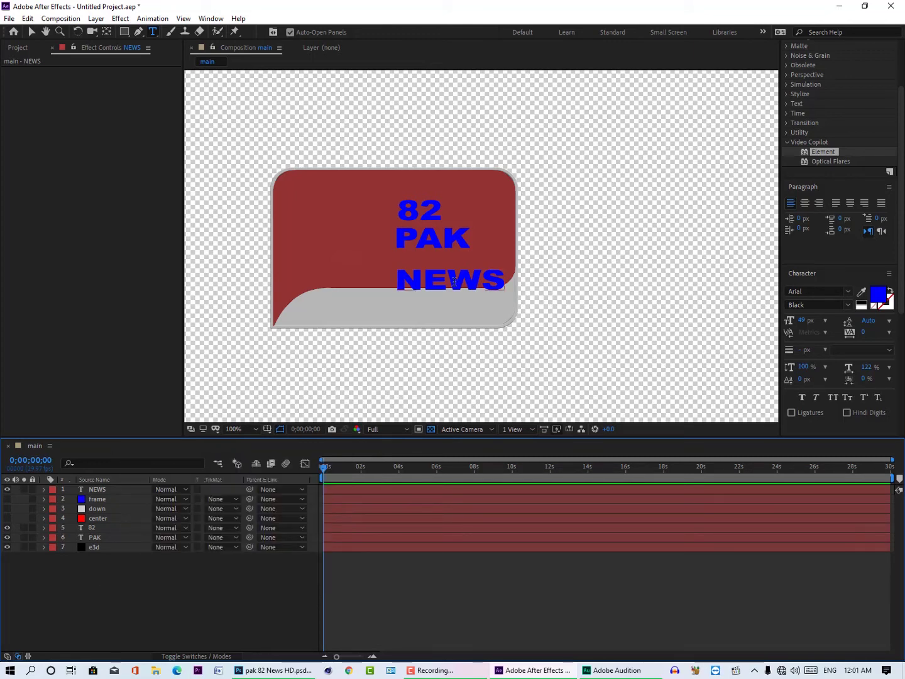
Add a text layer reading "HD" on the empty canvas beside the logo's lower right corner.
click(545, 319)
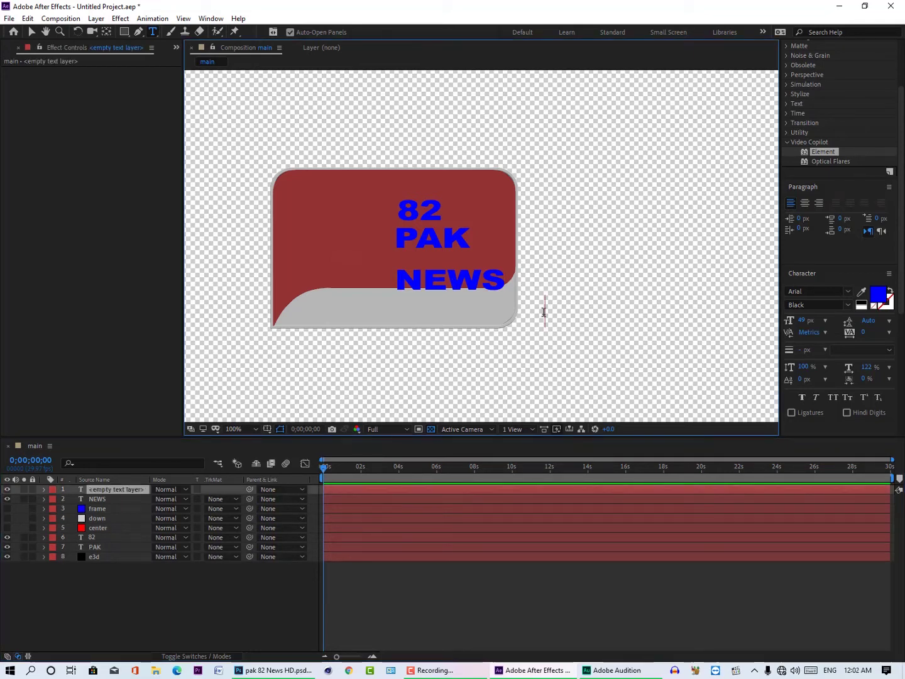
text(HD)
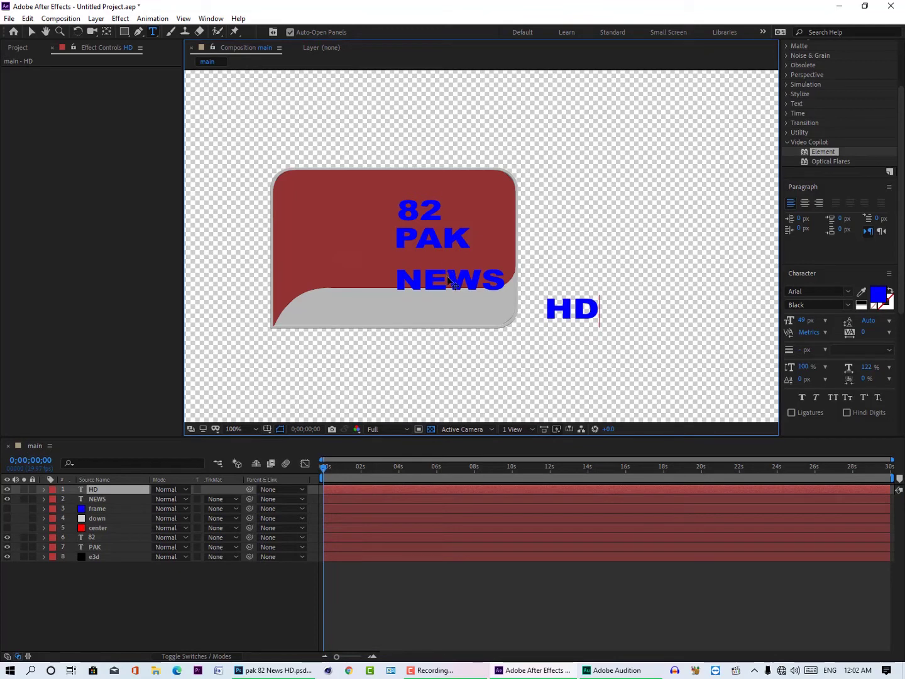
mouse_move(553, 313)
mouse_down()
mouse_move(424, 313)
mouse_move(555, 300)
mouse_up()
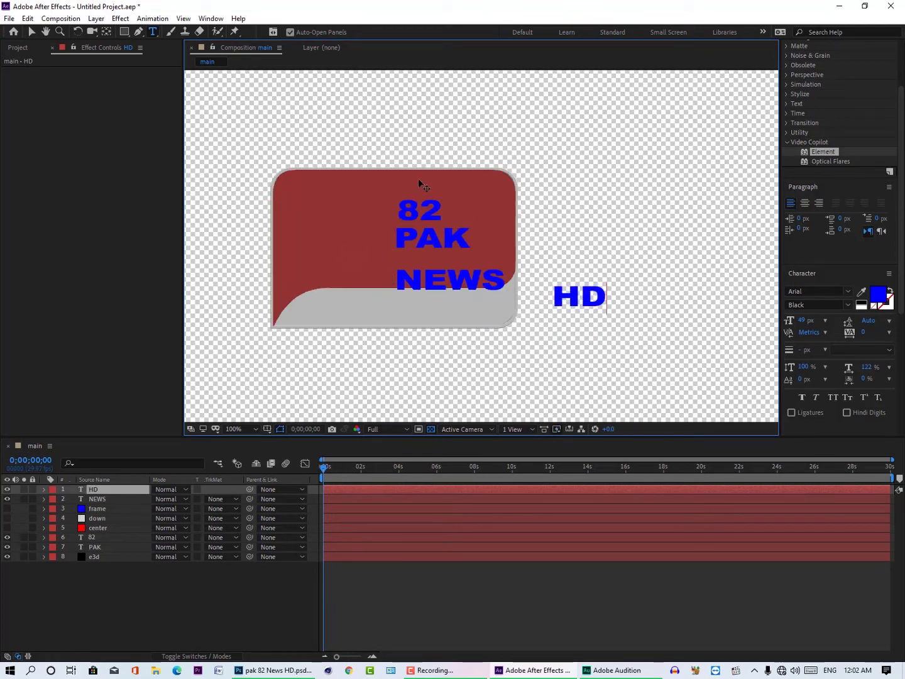
Hide the HD, NEWS, 82 and PAK text layers in the composition.
click(7, 489)
click(7, 499)
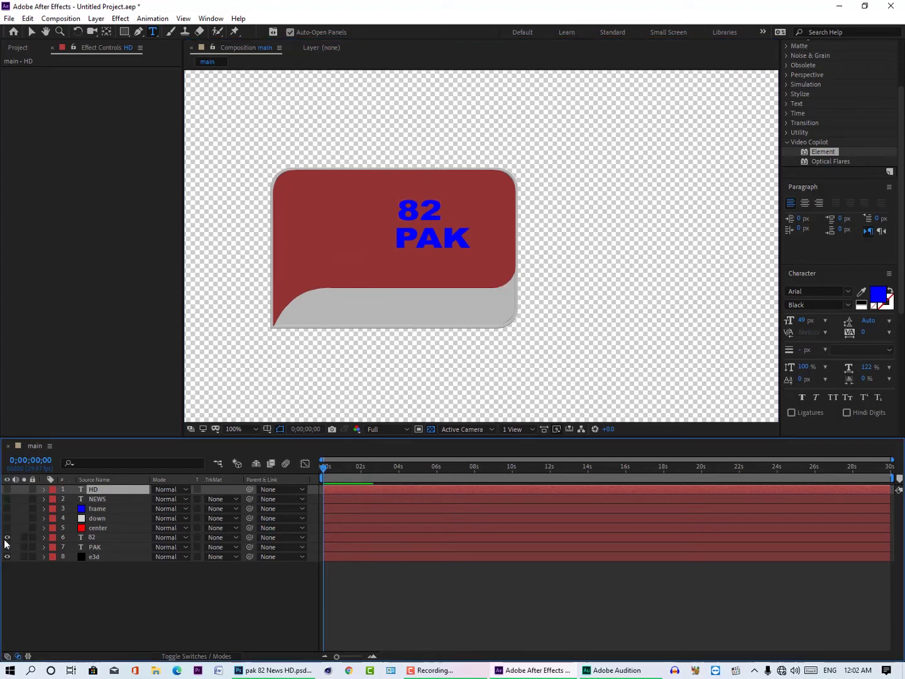
click(7, 537)
click(7, 546)
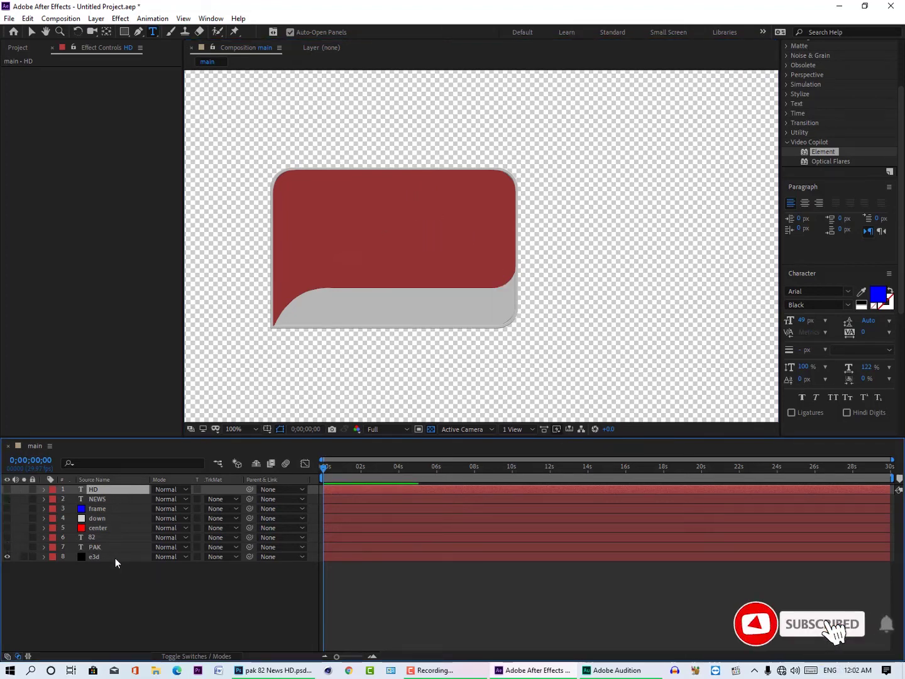
Assign PAK, 82, NEWS and HD to Path Layers 4, 5, 6 and 7 of the e3d layer's Element effect.
click(116, 557)
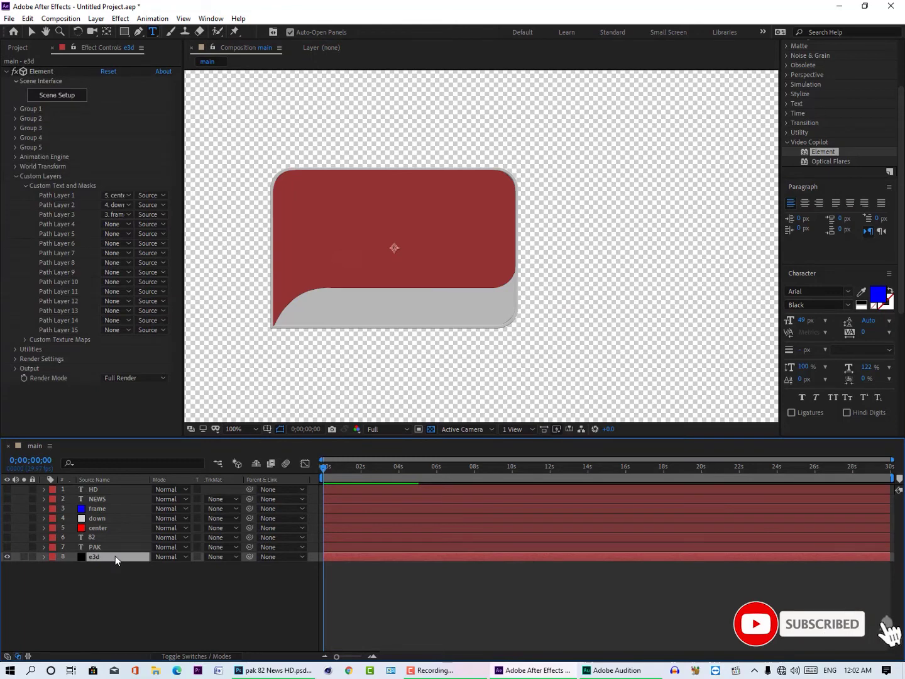
click(116, 225)
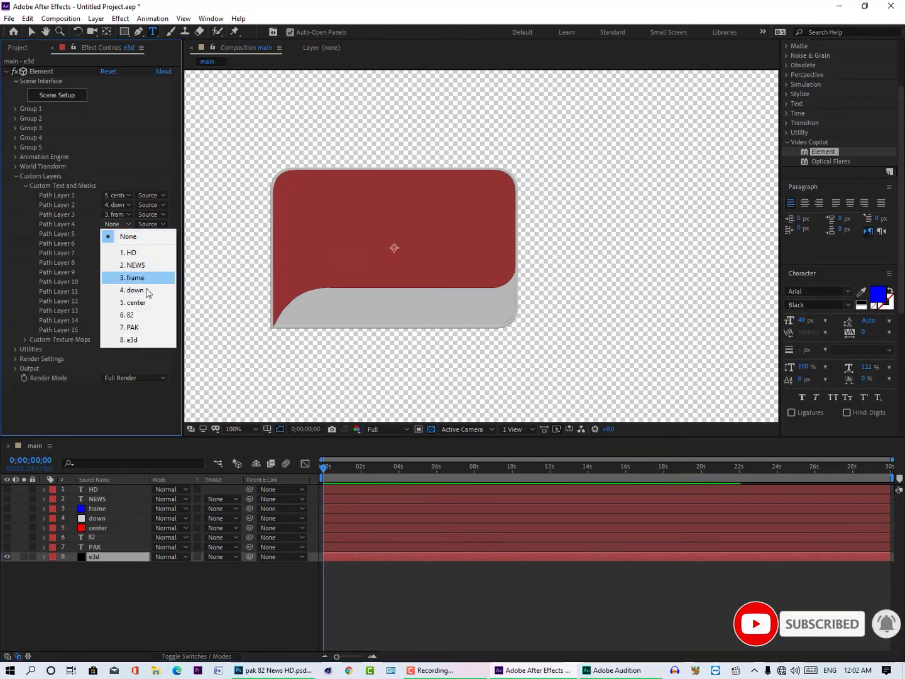
click(147, 326)
click(128, 233)
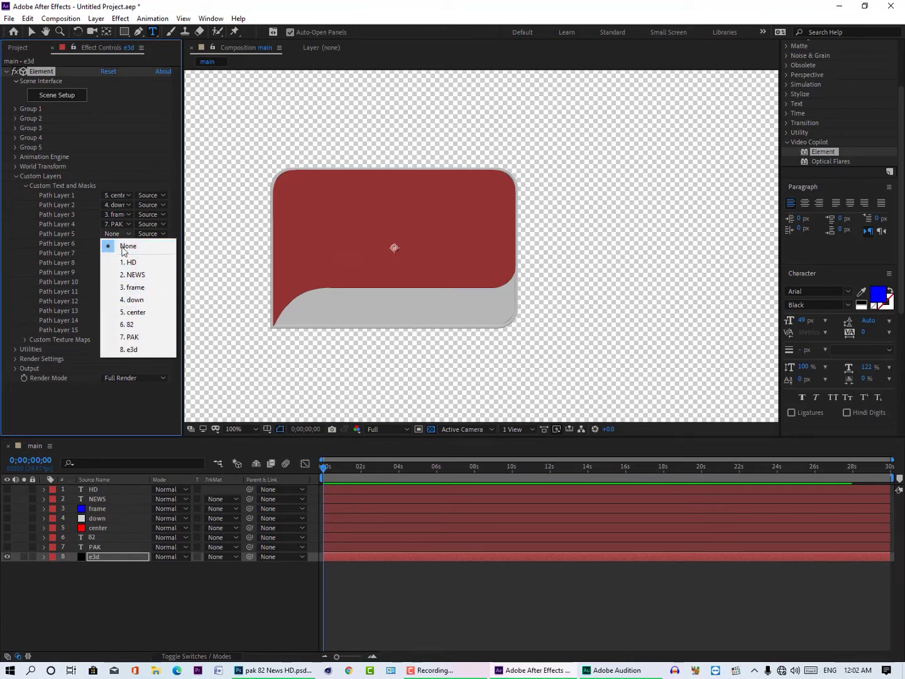
click(140, 322)
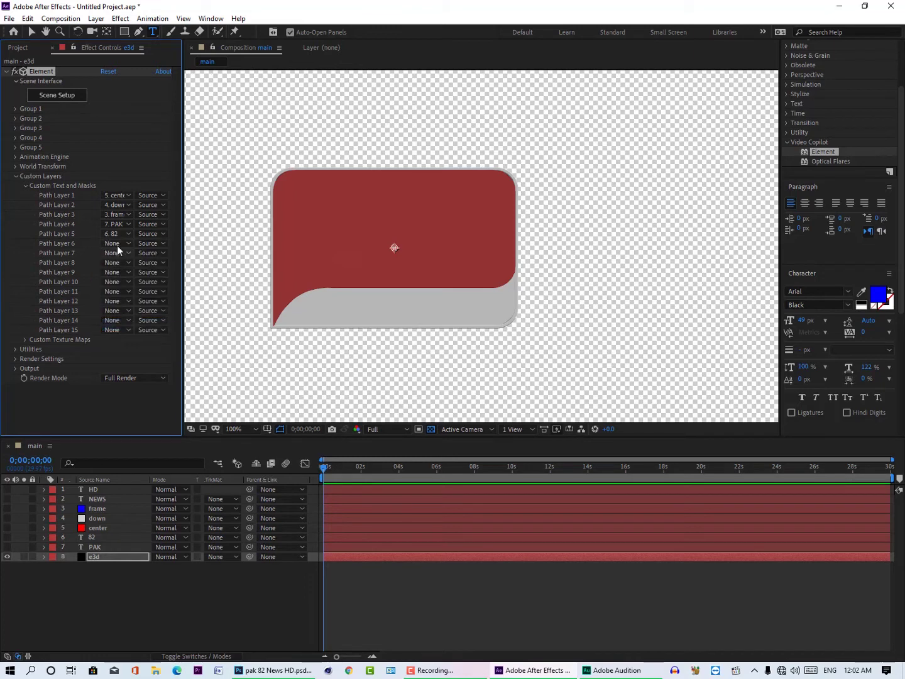
click(117, 245)
click(137, 284)
click(121, 251)
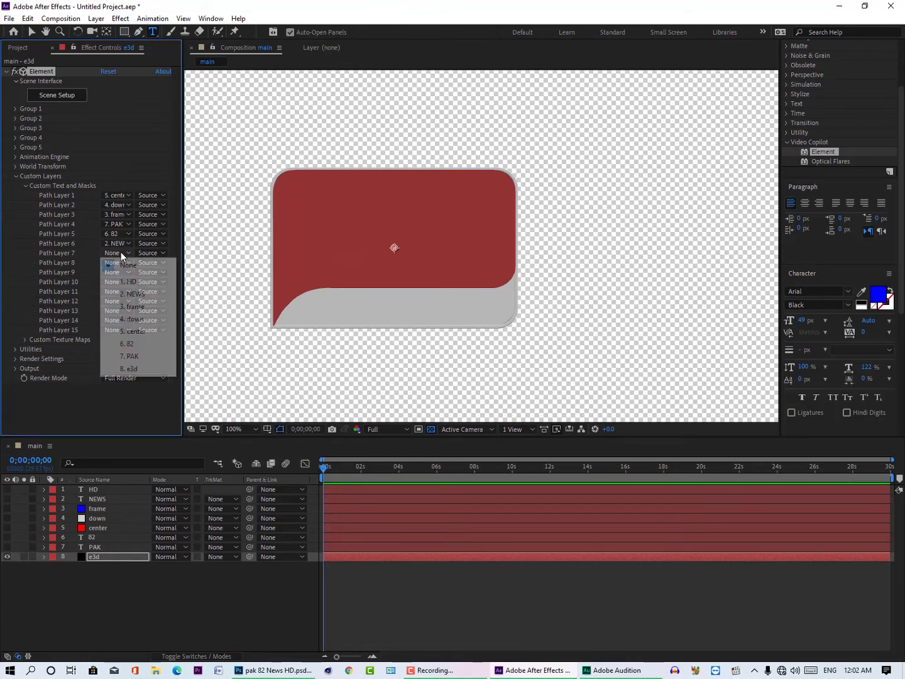
click(135, 279)
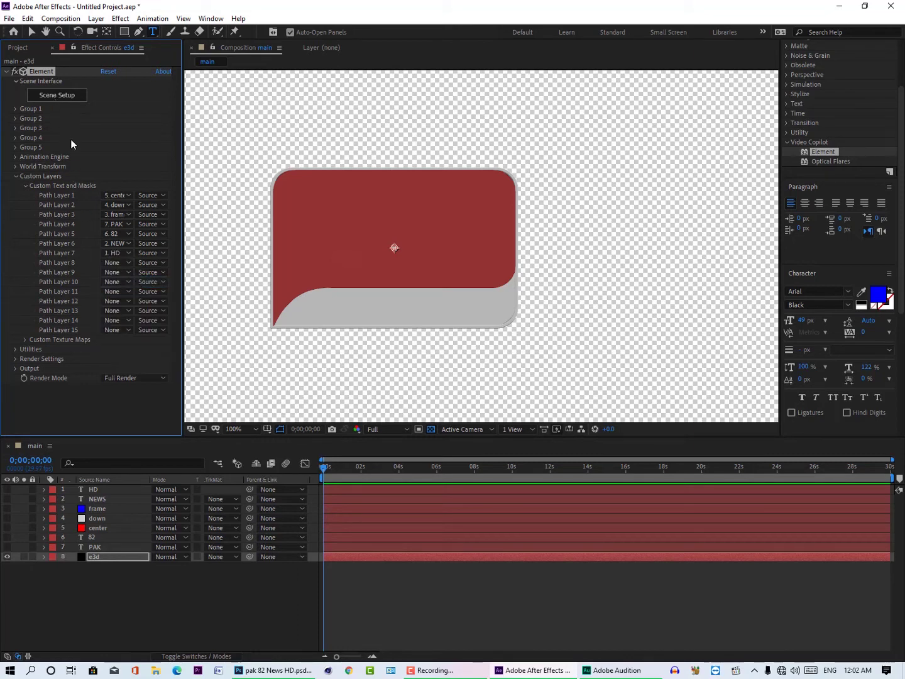
Save the project as "pak 82" in the Adobe folder on drive E and reselect the e3d layer.
key(ctrl+s)
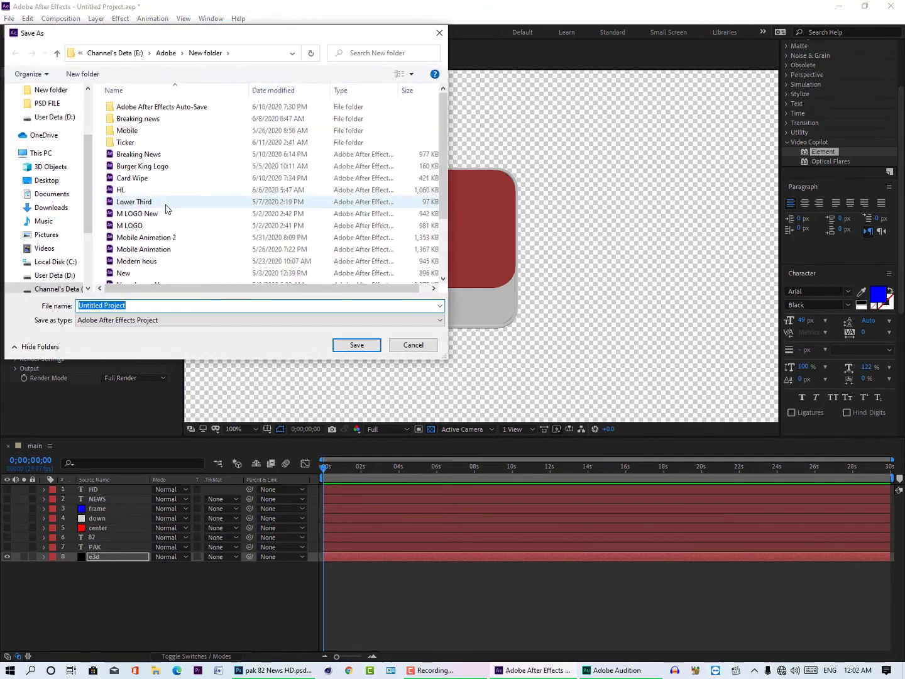
text(pak 8)
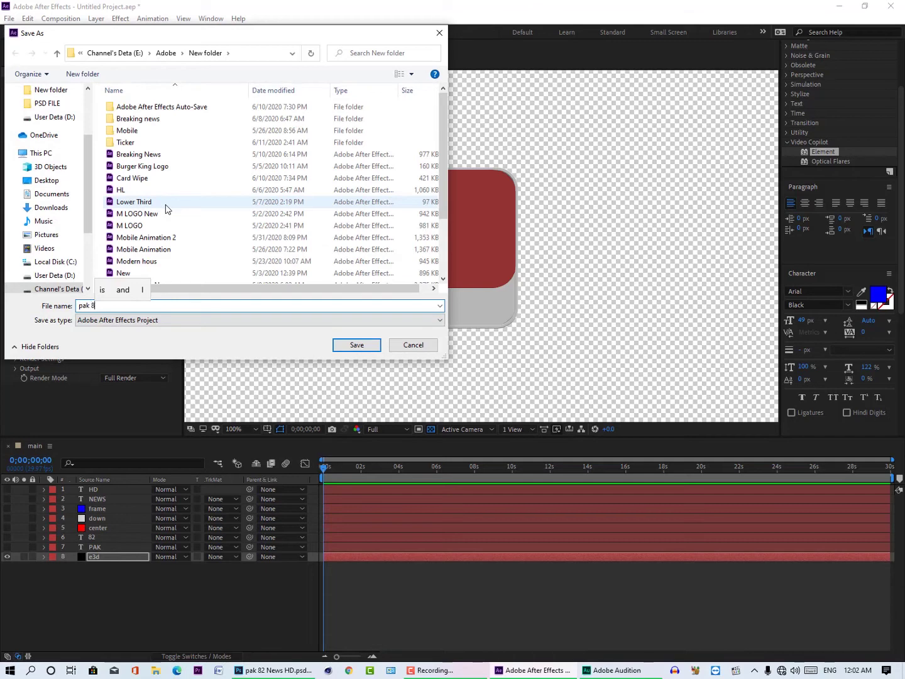
text(2)
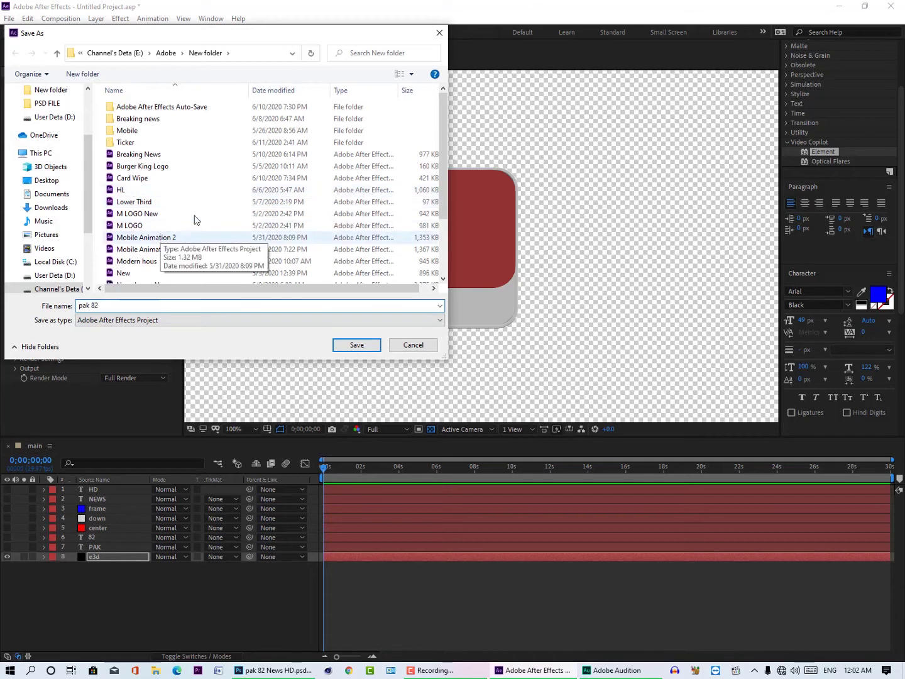
click(166, 53)
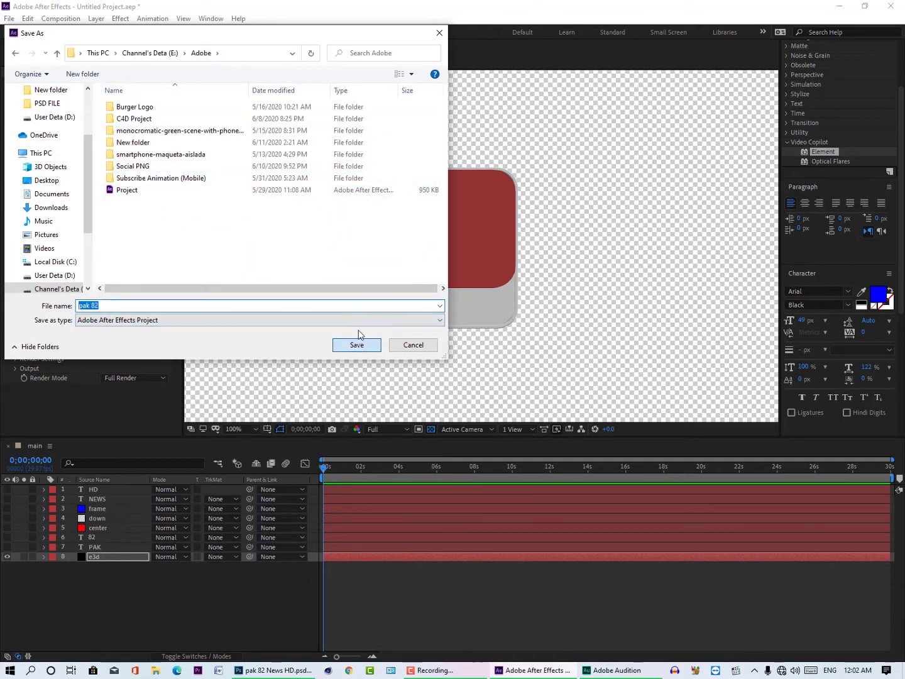
click(356, 345)
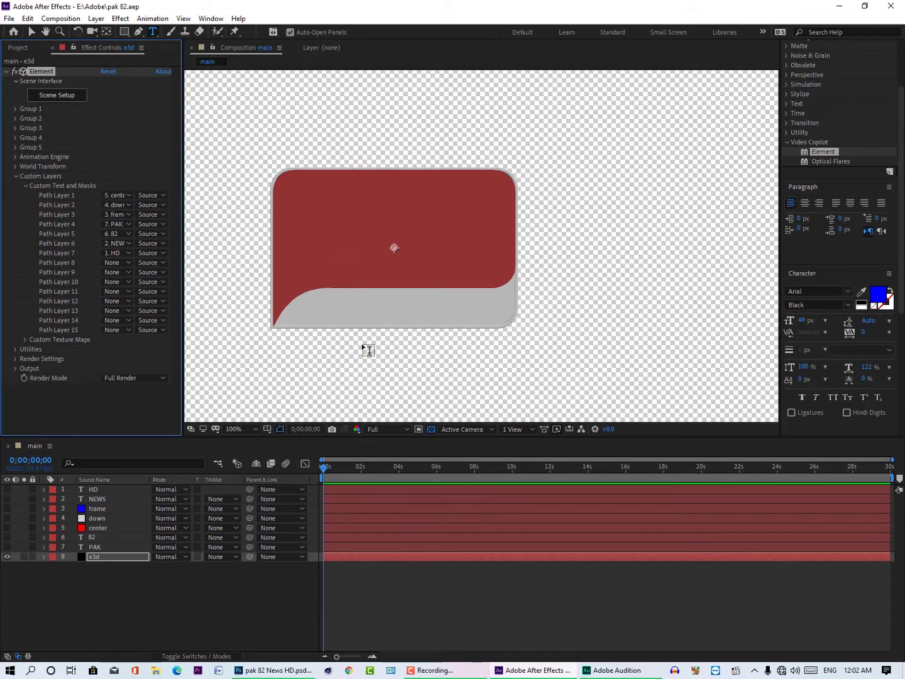
click(116, 559)
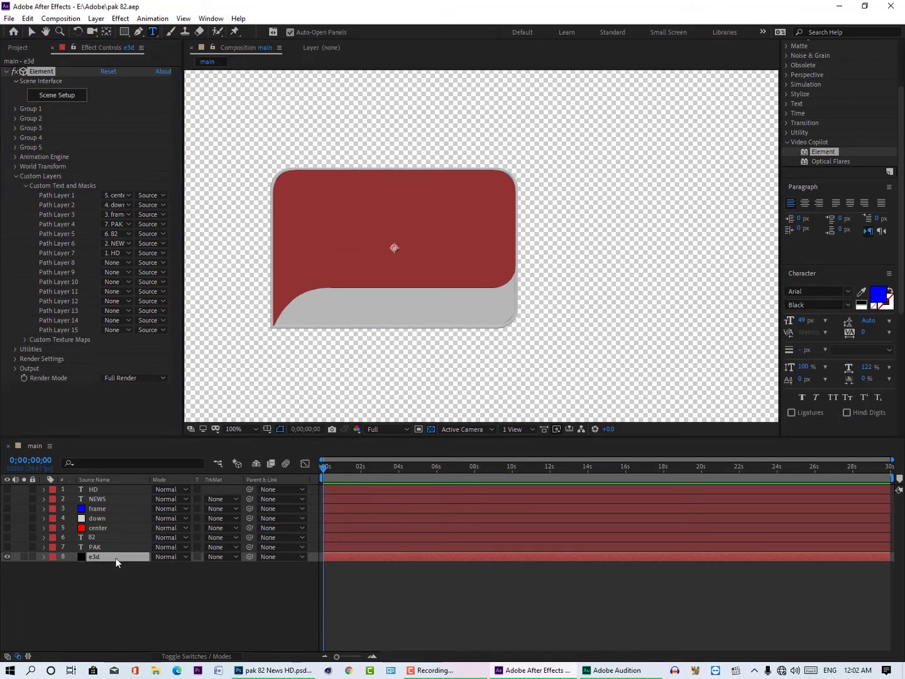
Open the Element scene and inspect the frame, dwon and center models by selecting them and toggling their visibility.
click(55, 94)
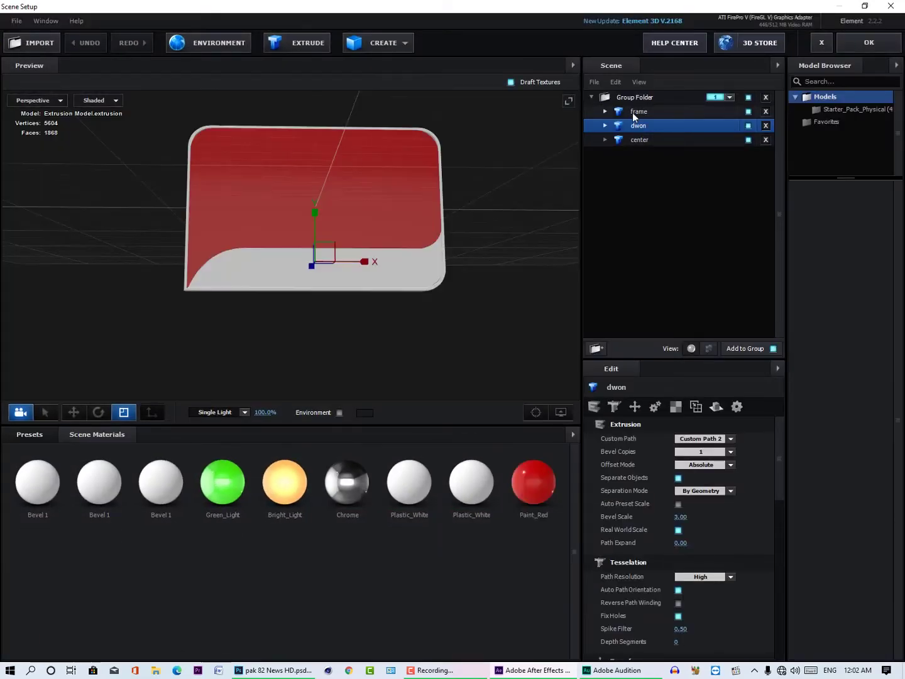
click(632, 113)
click(636, 124)
click(639, 139)
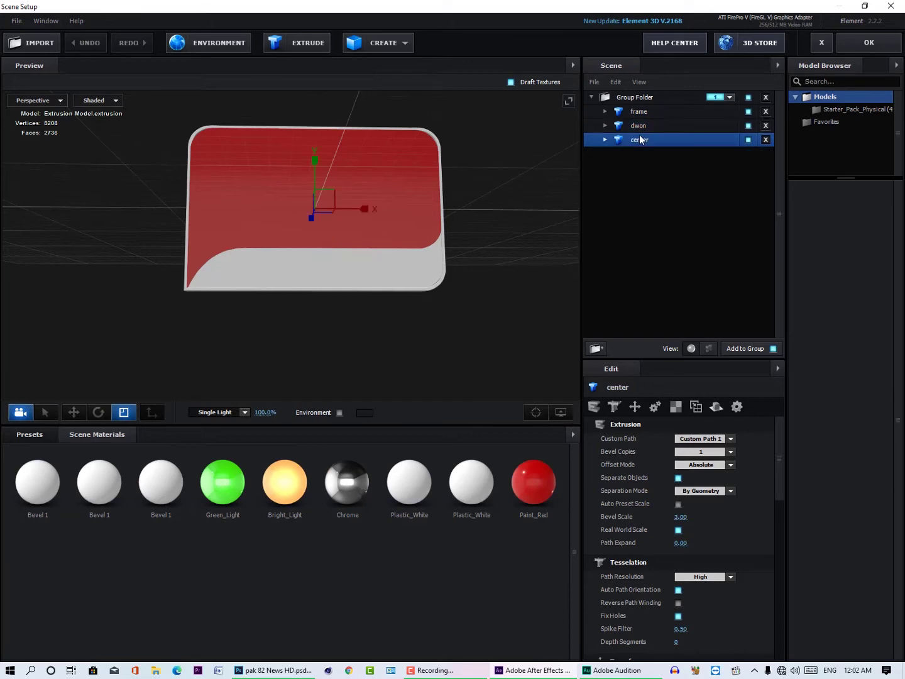
click(639, 127)
click(640, 111)
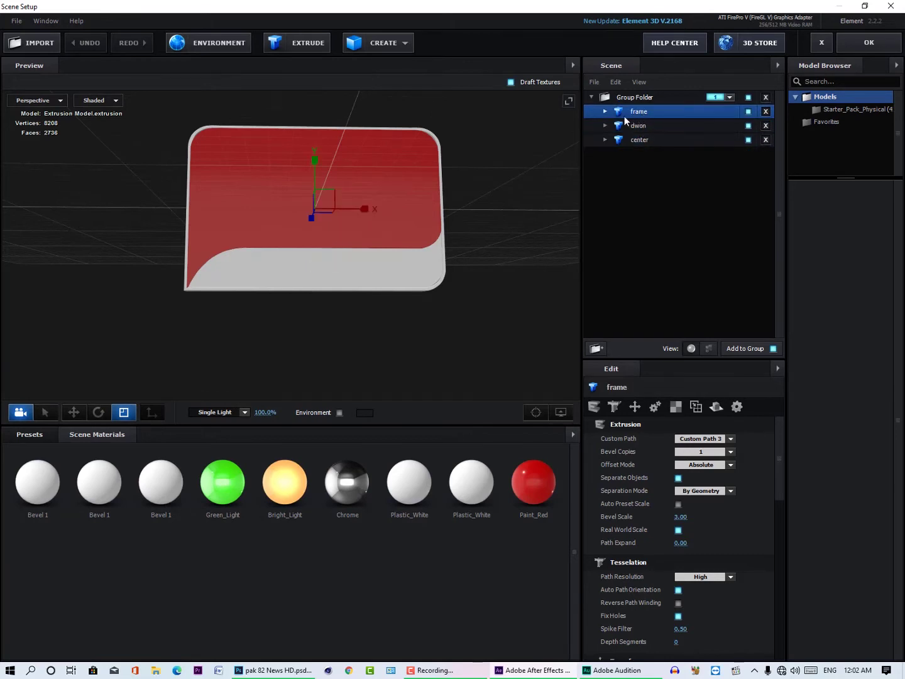
click(749, 111)
click(749, 111)
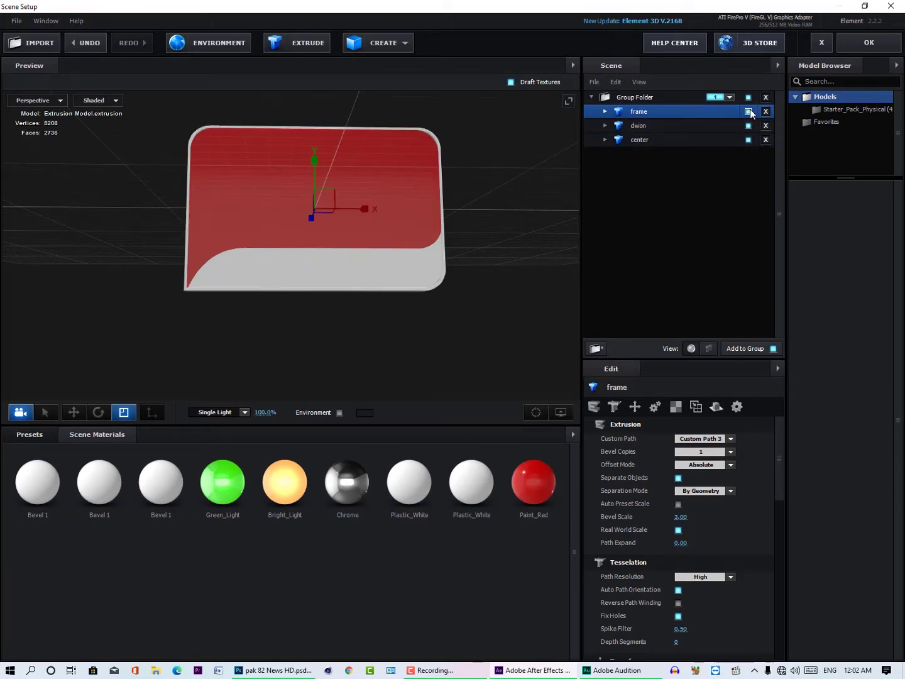
click(748, 126)
click(749, 125)
click(749, 139)
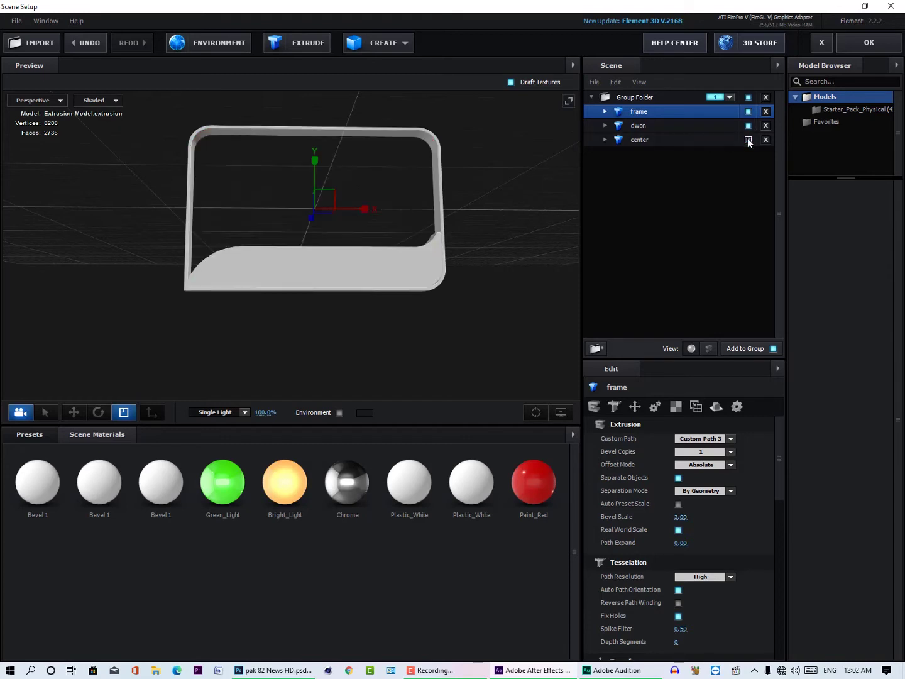
click(748, 139)
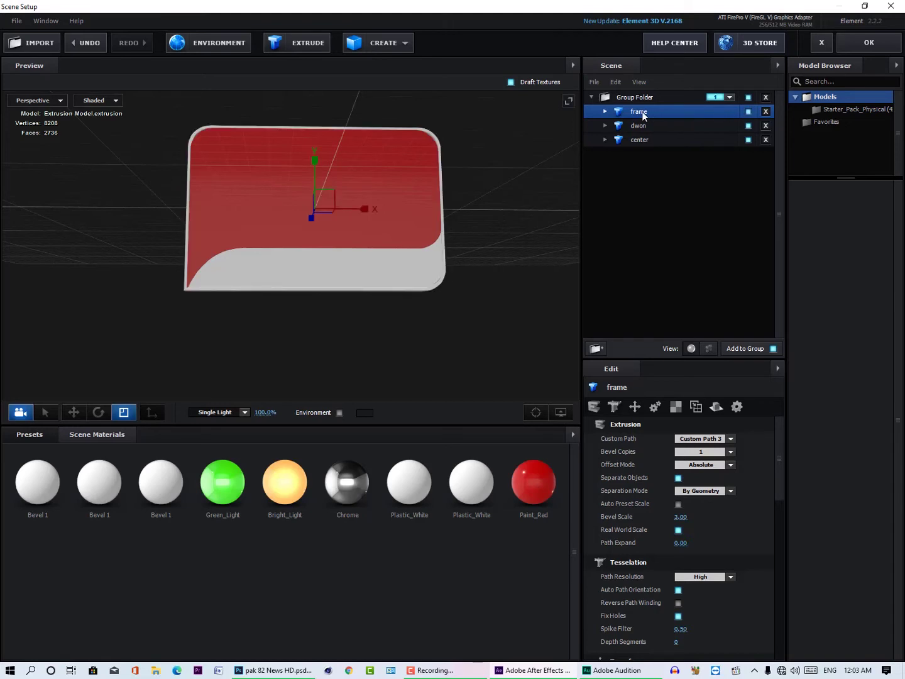
Take the frame model out of the group folder and assign it to group 3.
drag(642, 110, 643, 166)
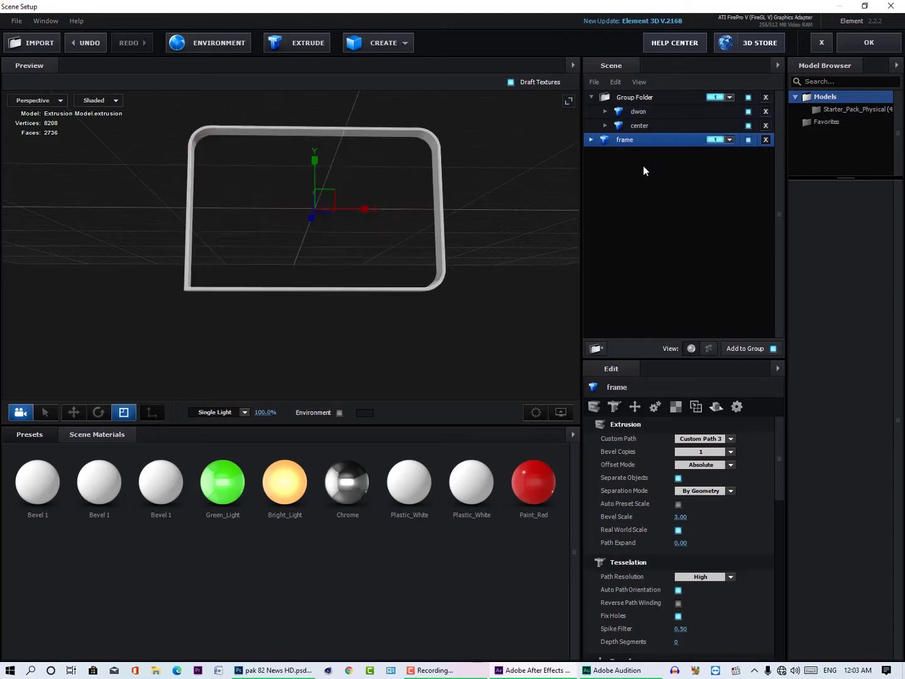
click(729, 140)
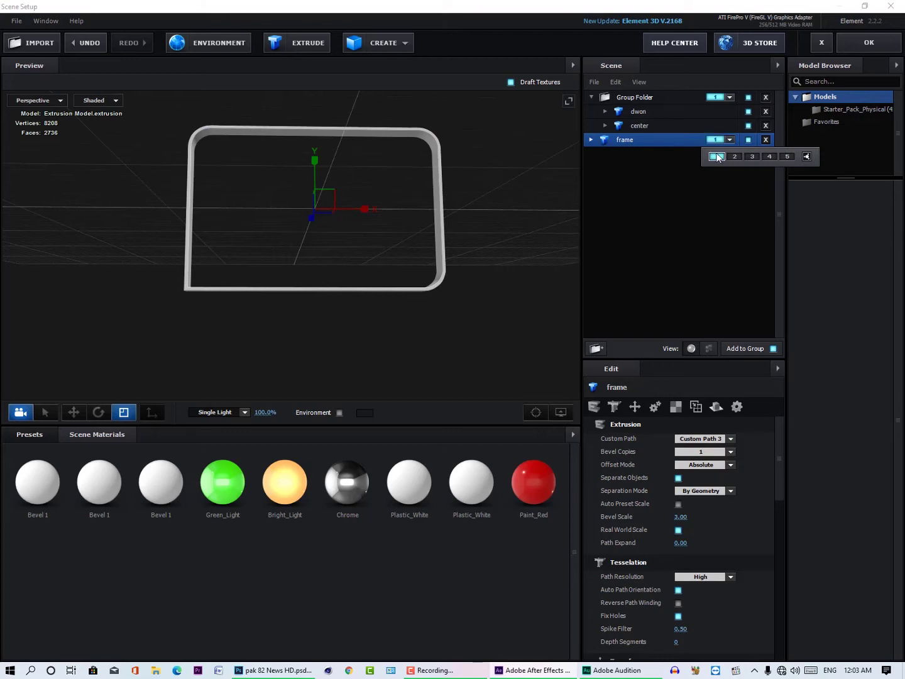
click(753, 156)
Take the center model out of the group folder and assign the folder holding dwon to group 2.
click(641, 126)
drag(643, 125, 695, 141)
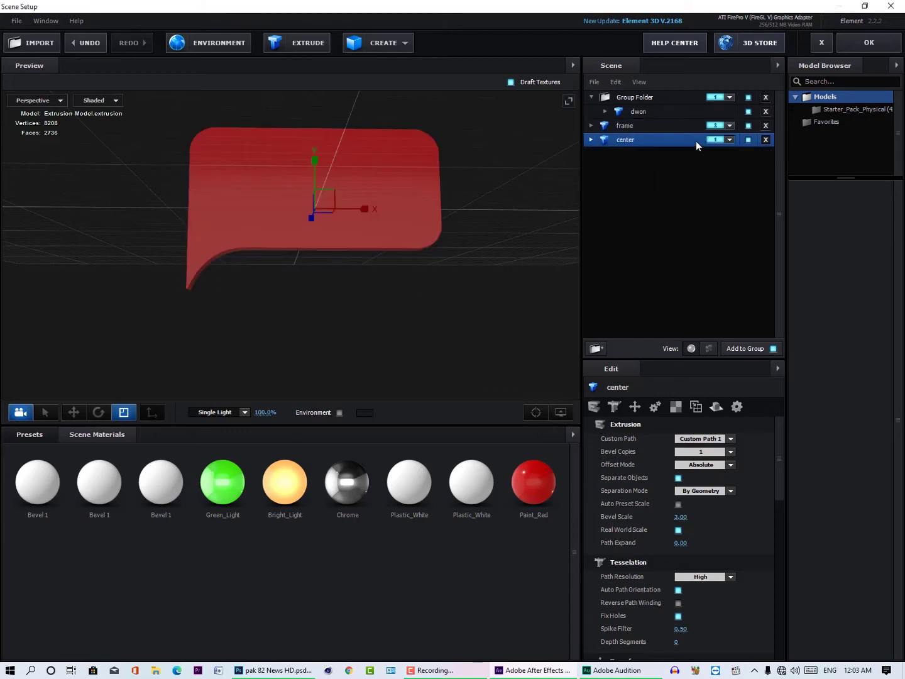
click(631, 111)
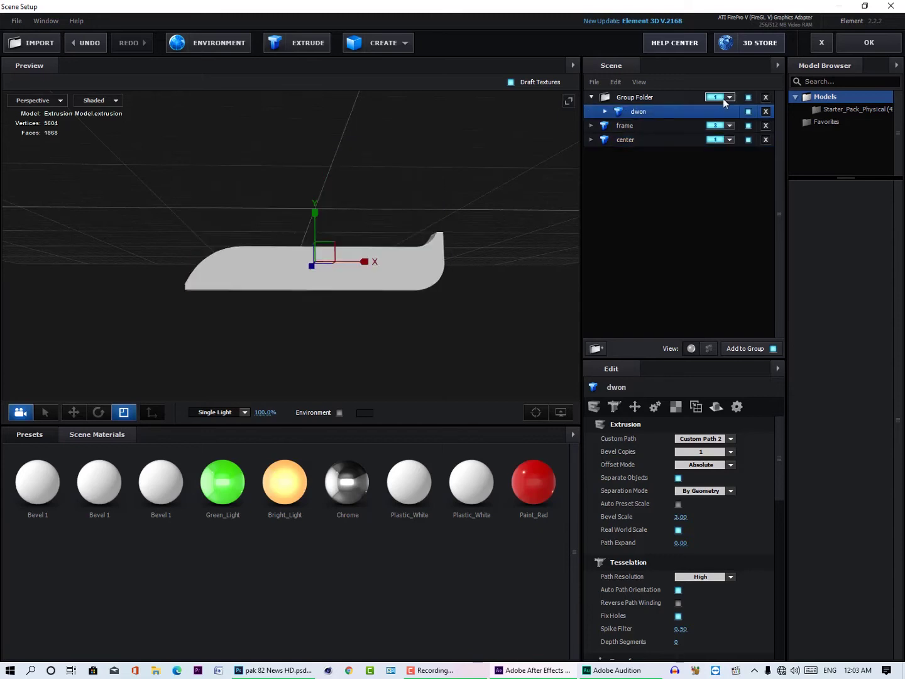
click(726, 98)
click(733, 115)
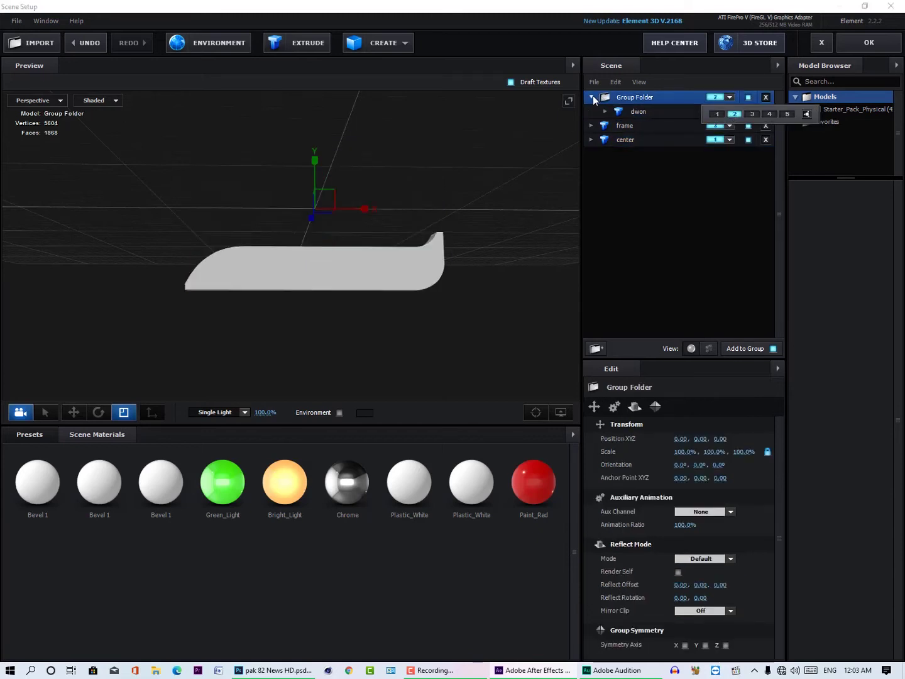
Put the frame and center models into new group folders of their own and collapse all folders.
click(592, 97)
click(622, 111)
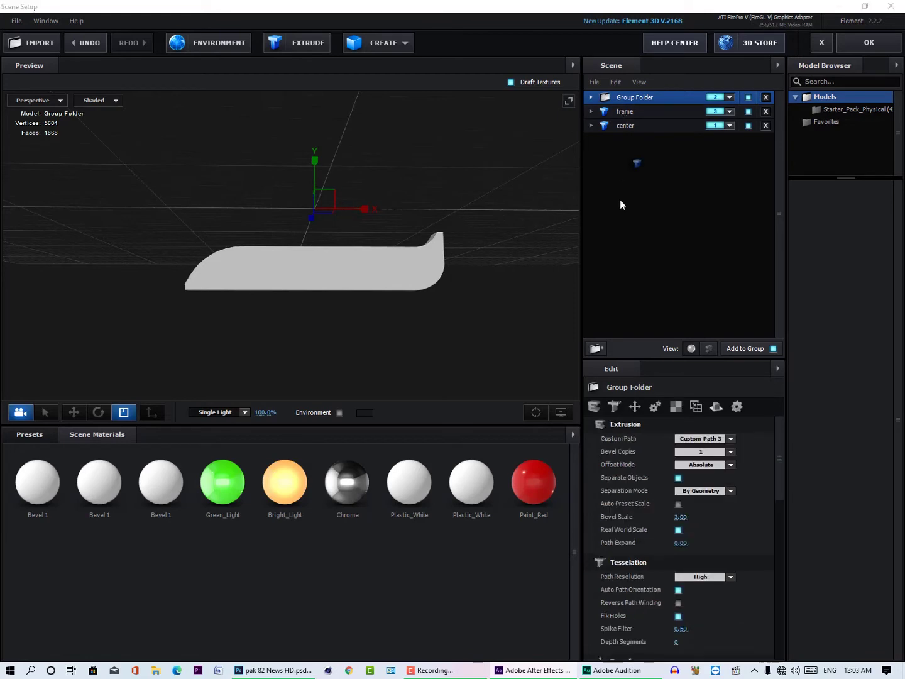
click(596, 348)
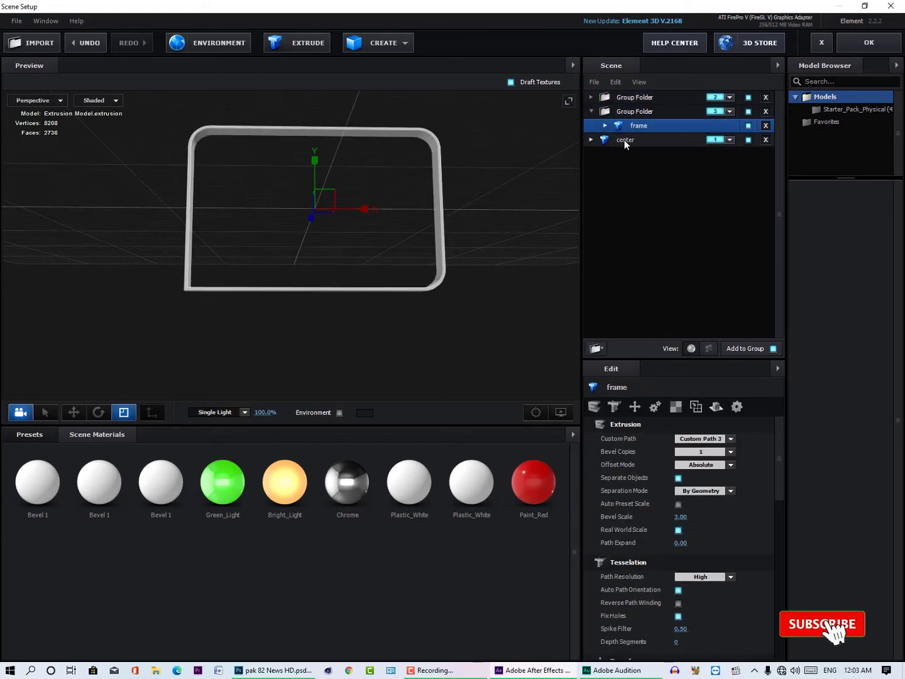
drag(624, 139, 596, 348)
click(592, 139)
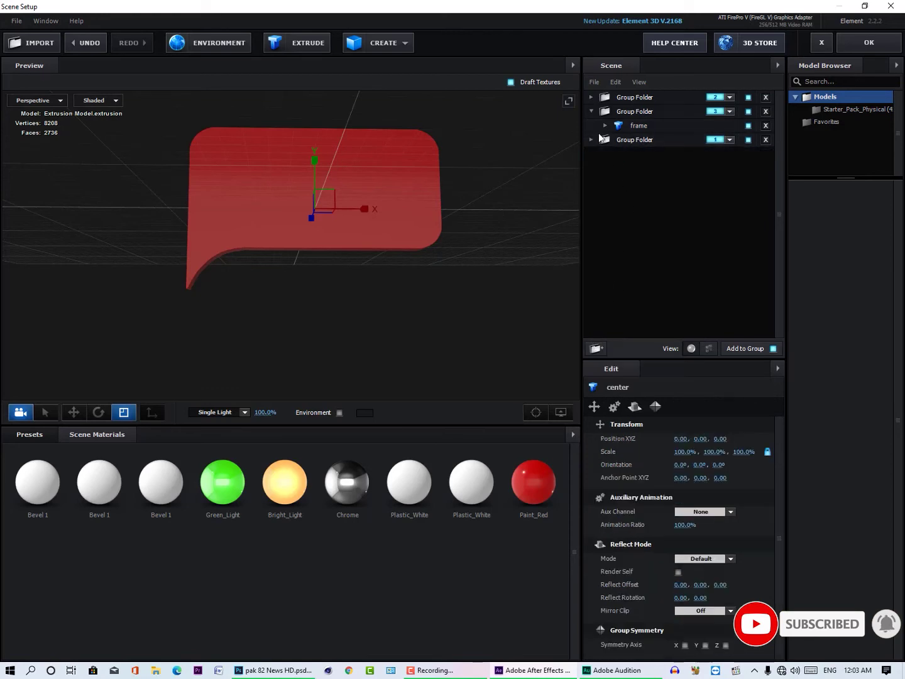
click(602, 140)
click(636, 125)
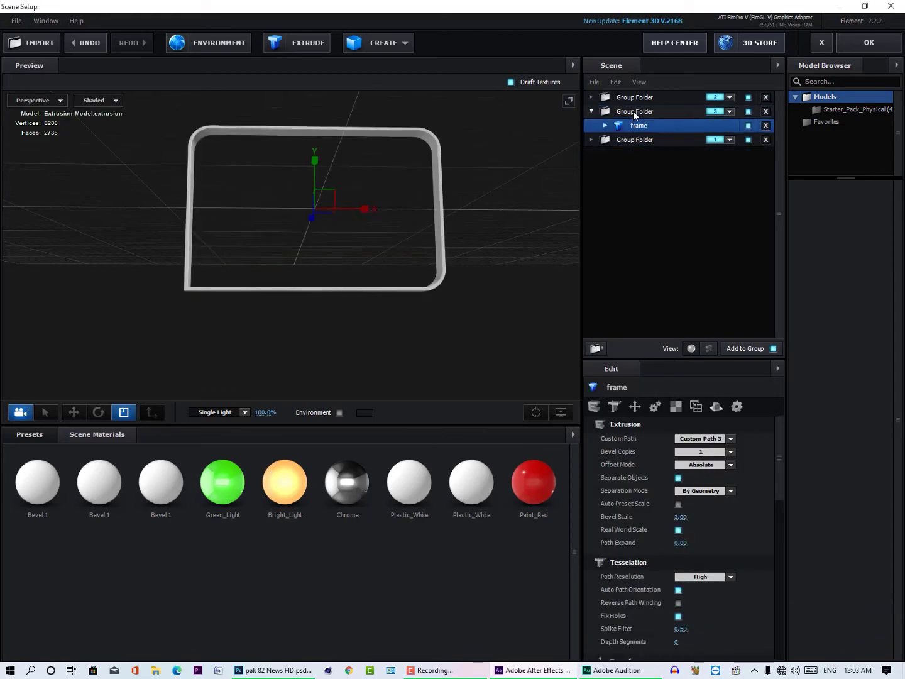
click(592, 112)
Reorder the scene so the center model's group 1 folder comes first, and check each folder's contents.
click(622, 113)
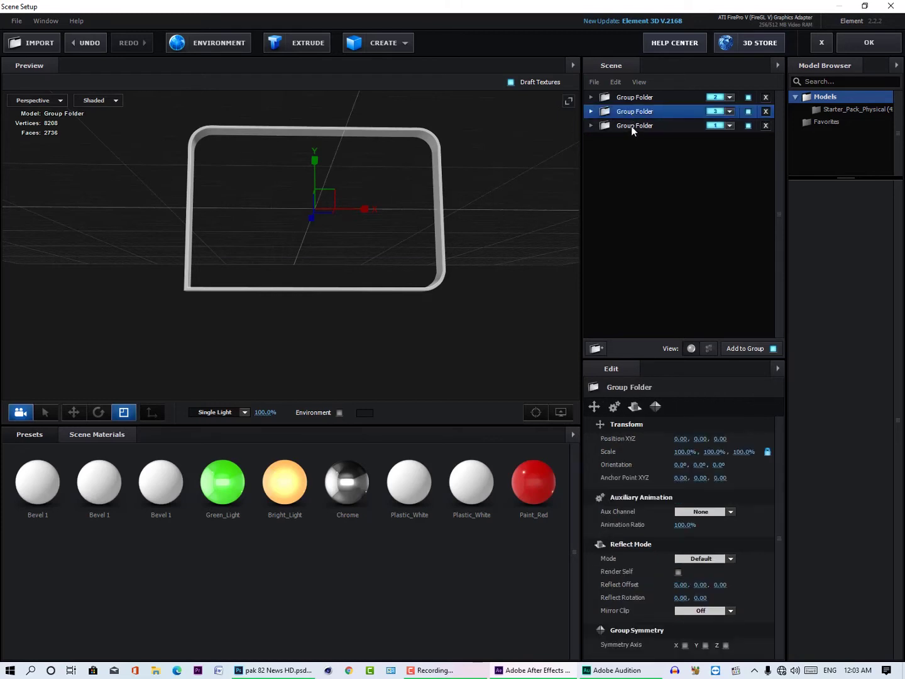
click(630, 125)
click(630, 99)
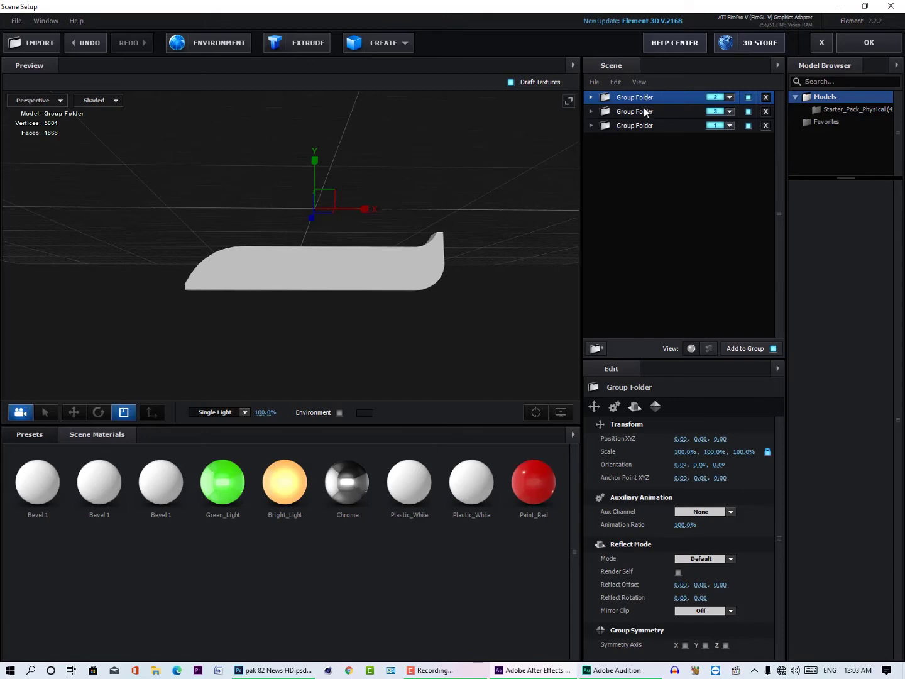
drag(638, 125, 636, 98)
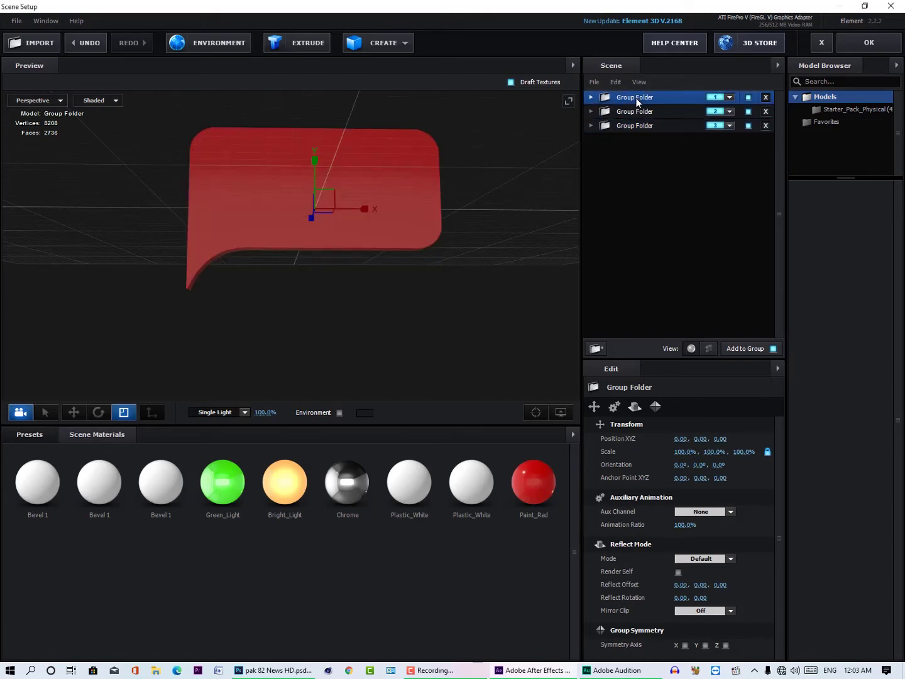
click(639, 111)
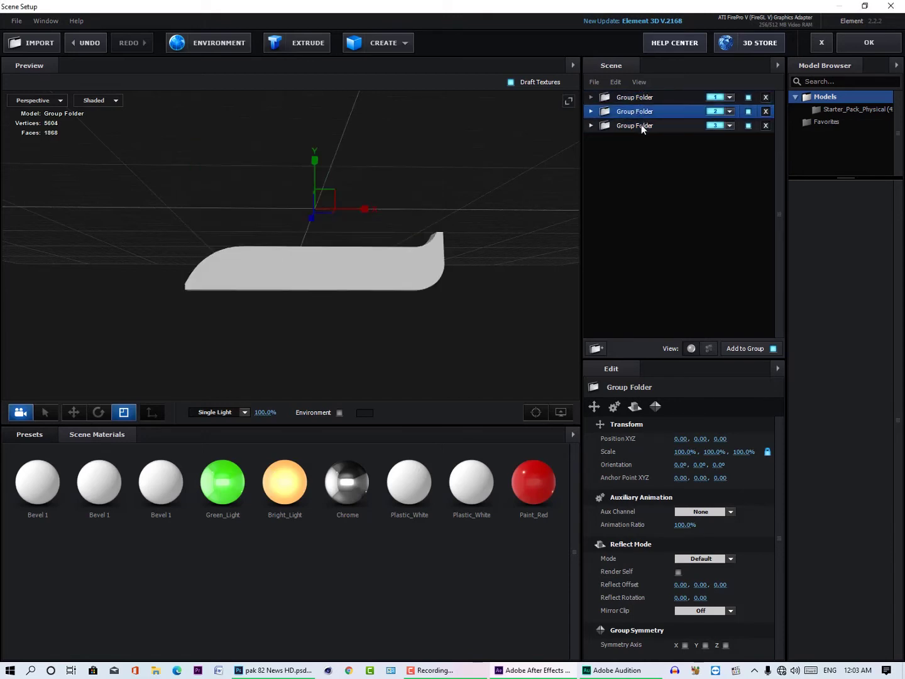
click(641, 124)
click(640, 97)
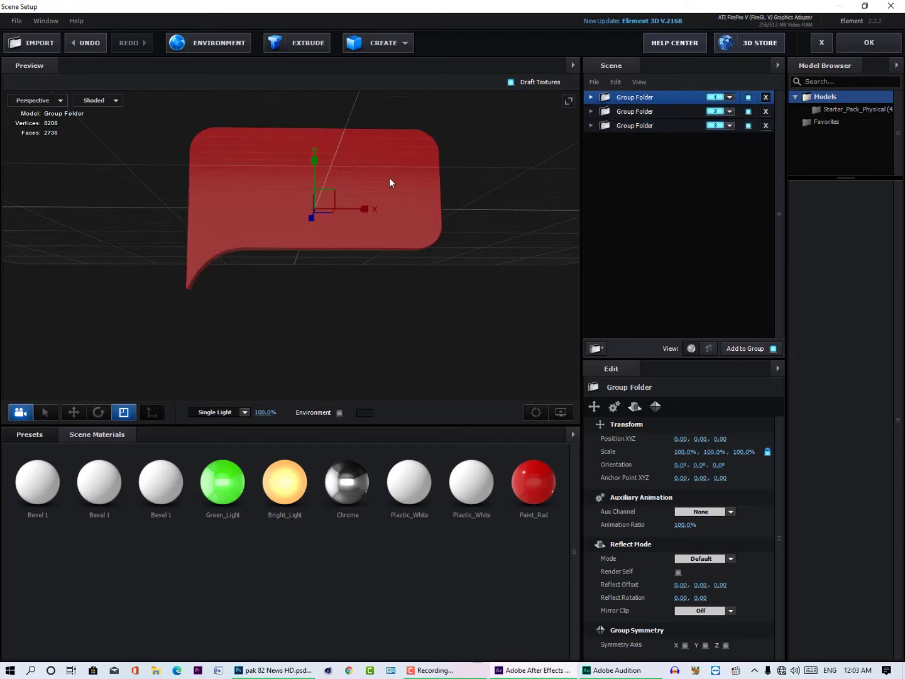
Add an extrusion model to the group 1 folder and set its custom path to Custom Path 4.
mouse_move(239, 250)
mouse_down()
mouse_move(367, 255)
mouse_move(264, 267)
mouse_move(359, 269)
mouse_move(230, 262)
mouse_up()
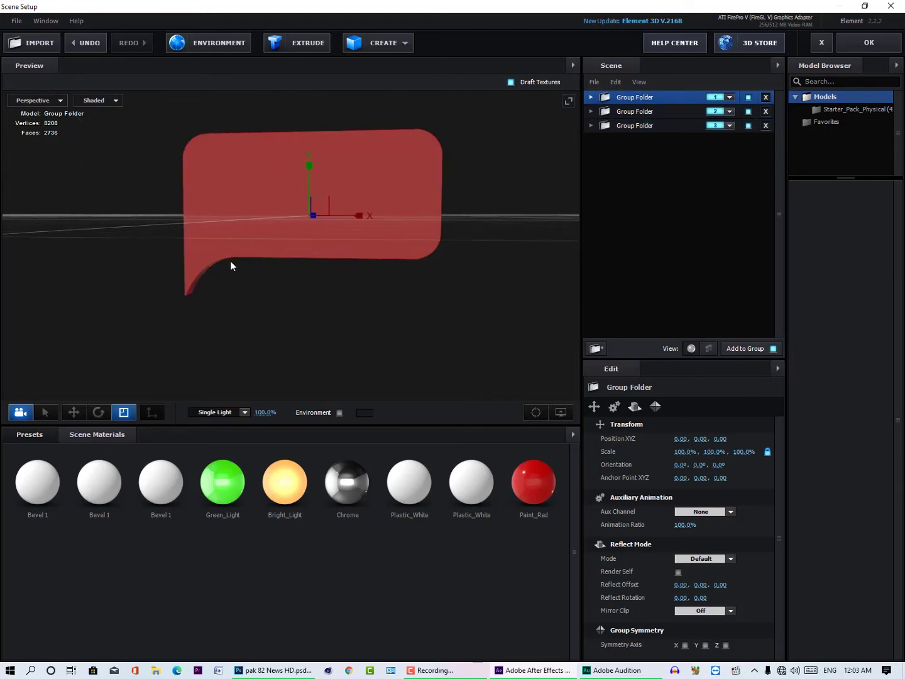
drag(232, 261, 273, 259)
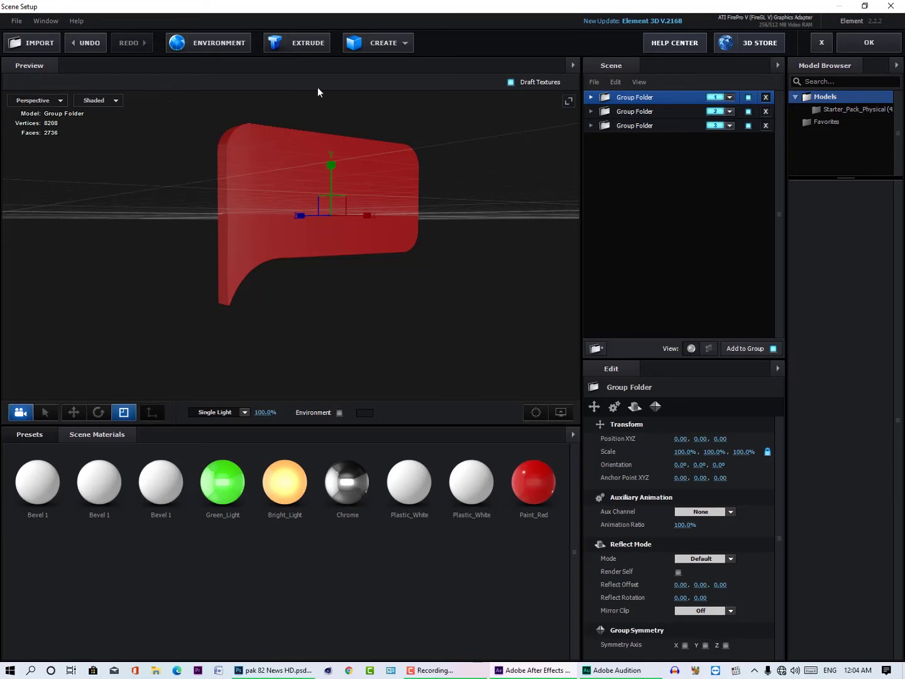
click(338, 144)
click(697, 439)
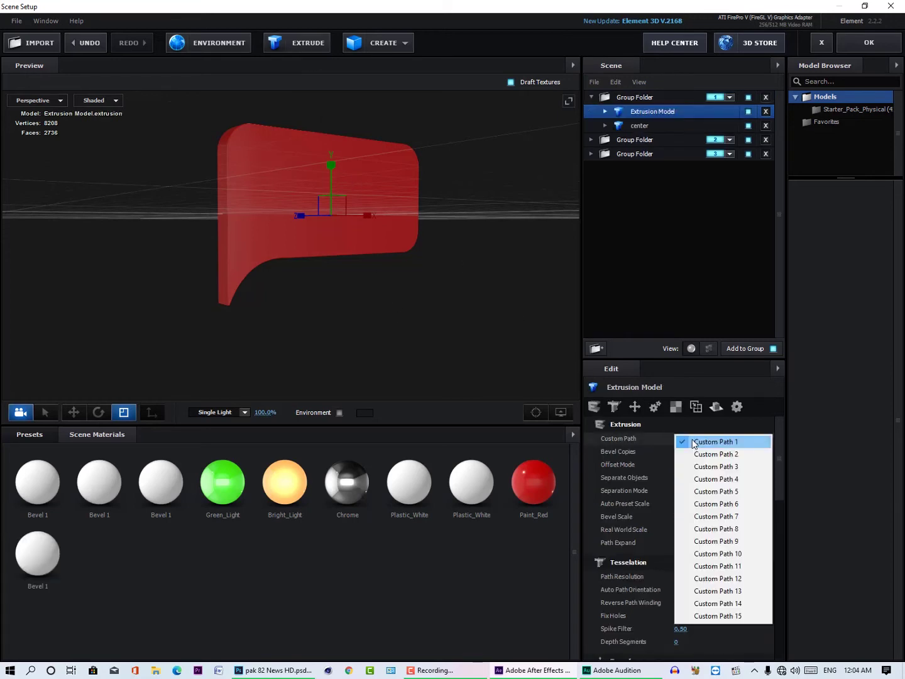
click(710, 479)
Enlarge the PAK text to span most of the red panel and position it on the front, toward the panel's left edge.
key(w)
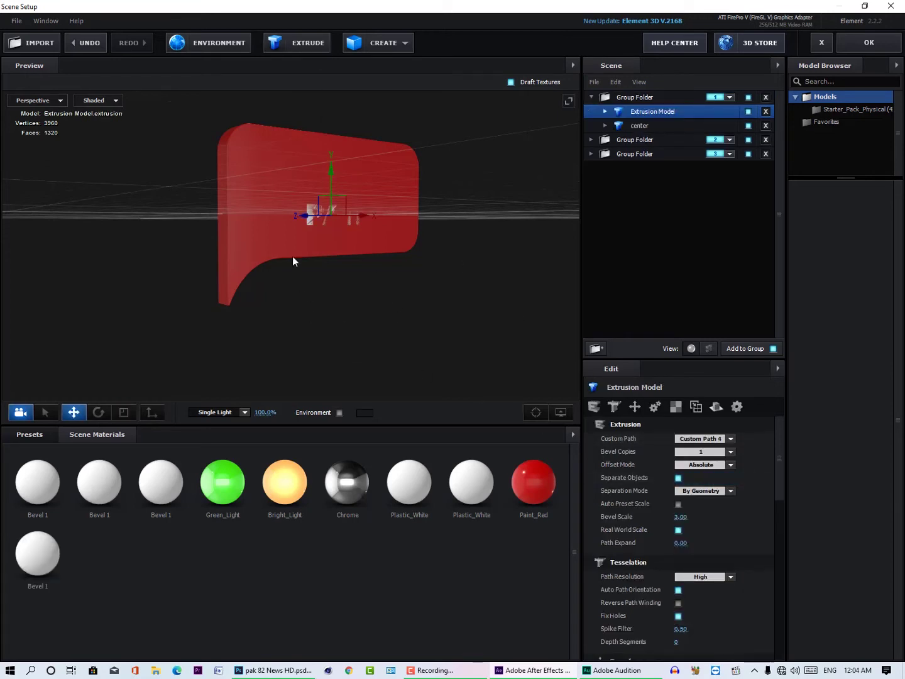
drag(364, 264, 416, 285)
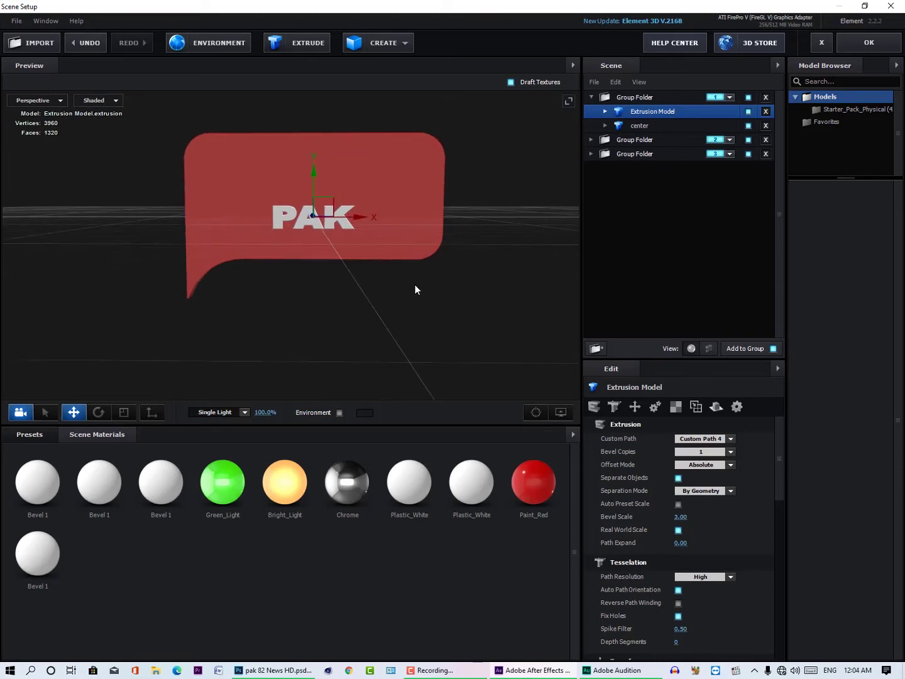
key(r)
drag(331, 209, 402, 187)
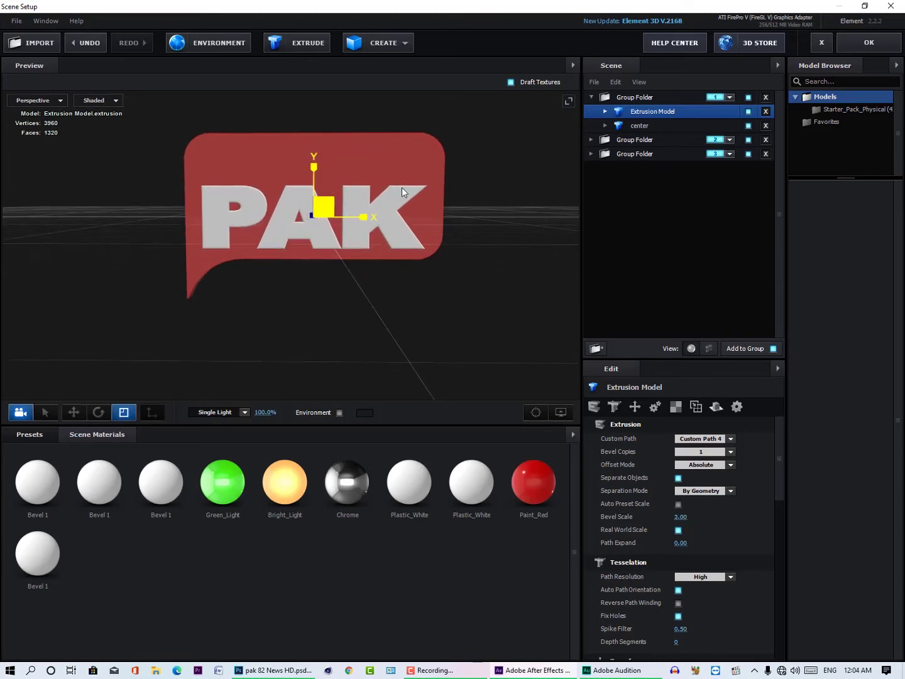
key(w)
drag(312, 167, 314, 156)
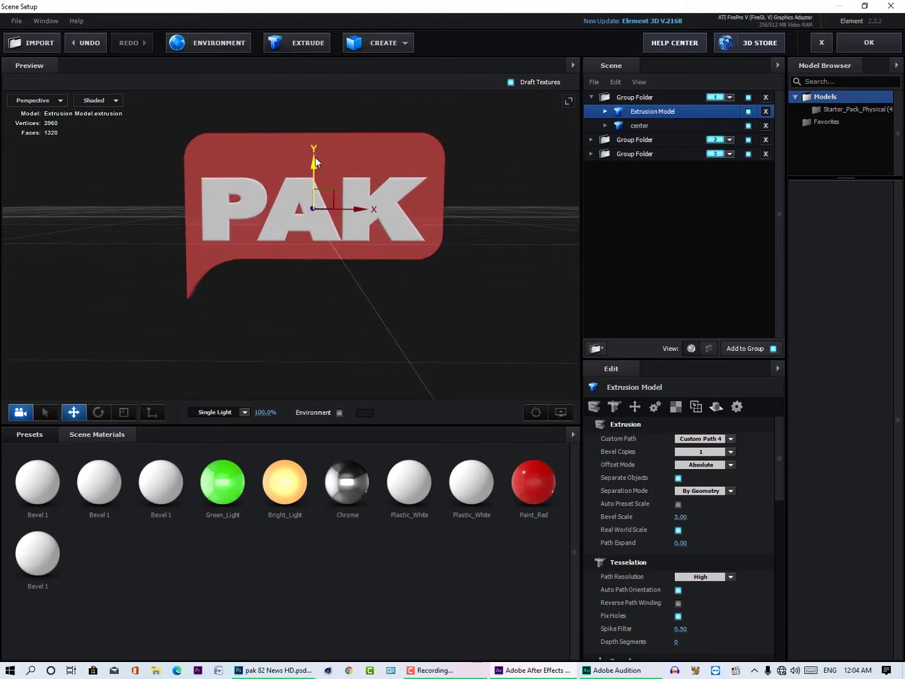
key(e)
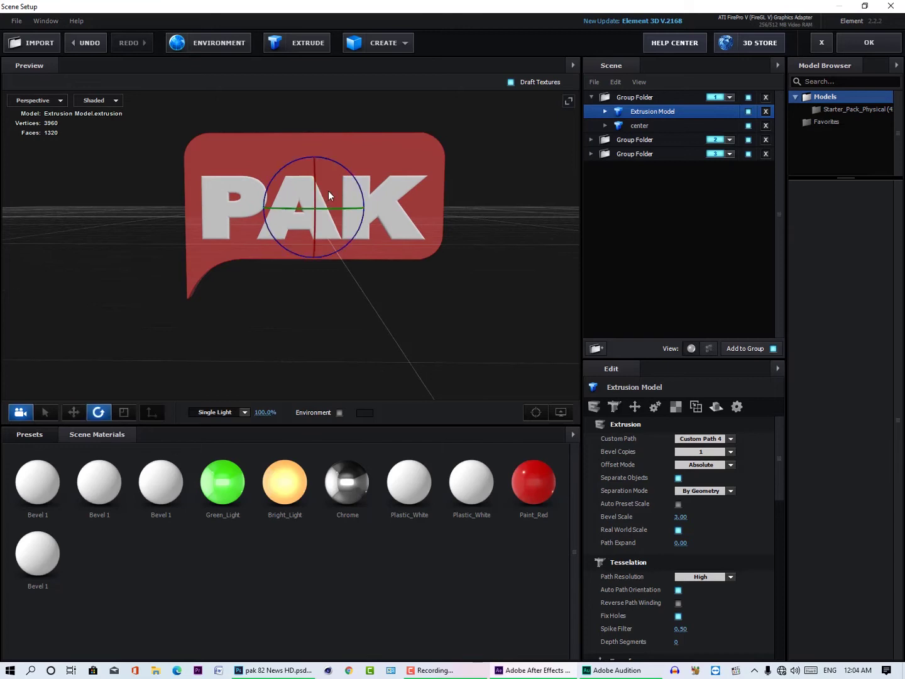
key(r)
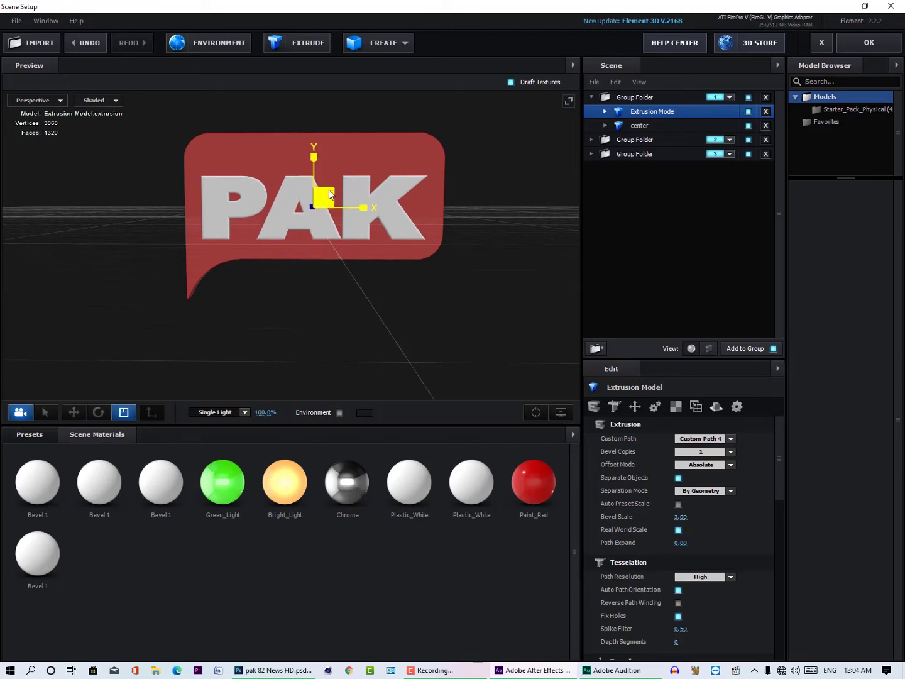
drag(330, 190, 344, 213)
key(w)
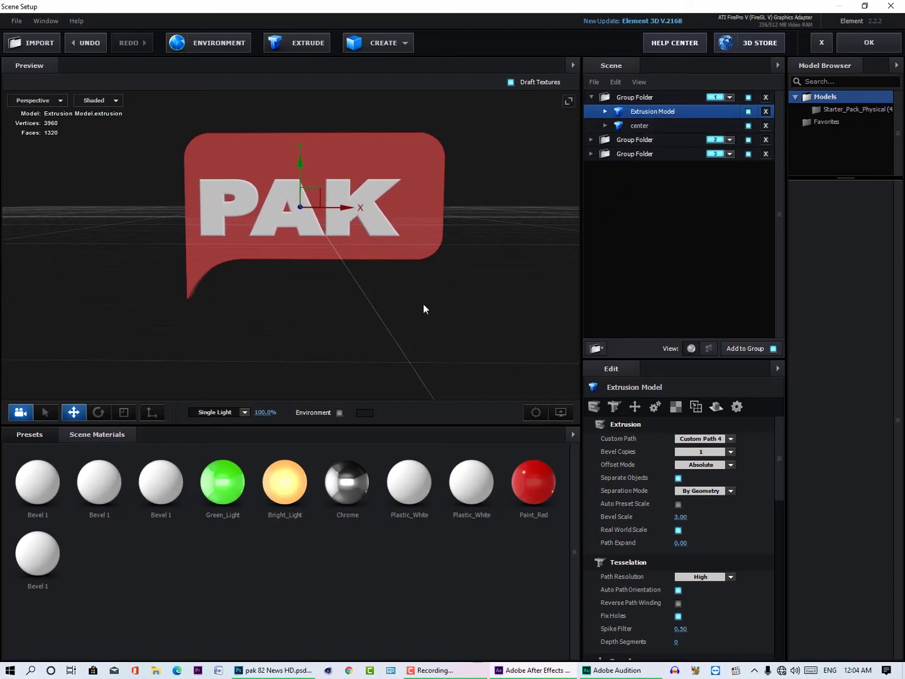
Add another extrusion model to the group 1 folder and set its custom path to Custom Path 5.
drag(423, 303, 527, 207)
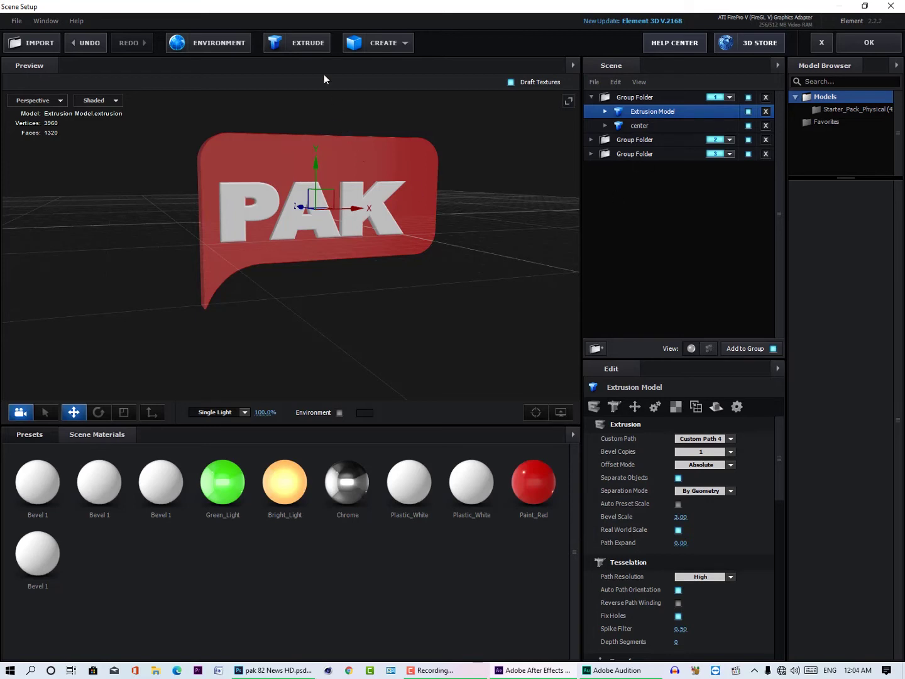
click(309, 43)
click(721, 439)
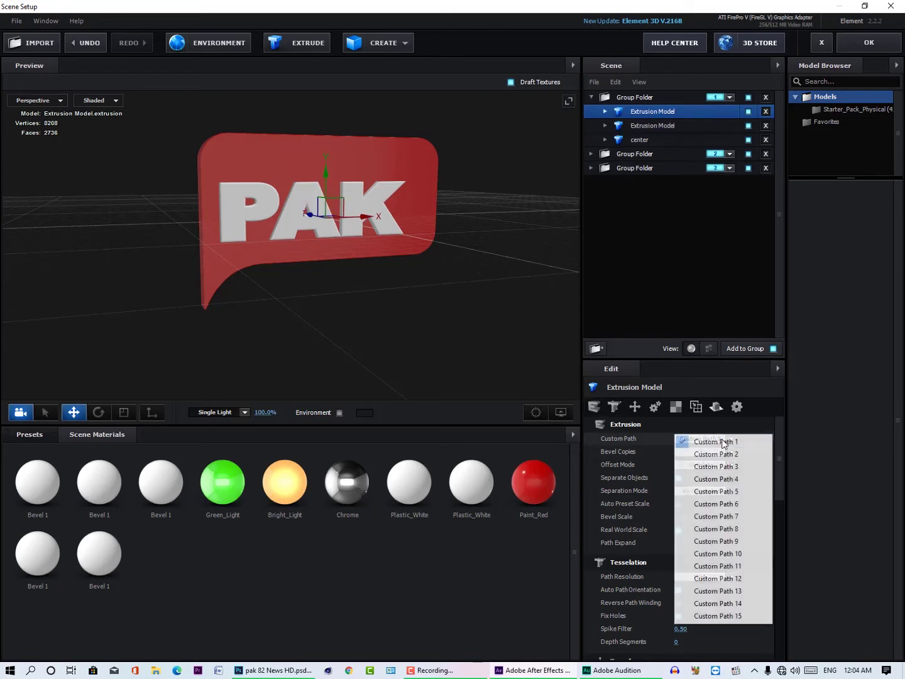
click(729, 490)
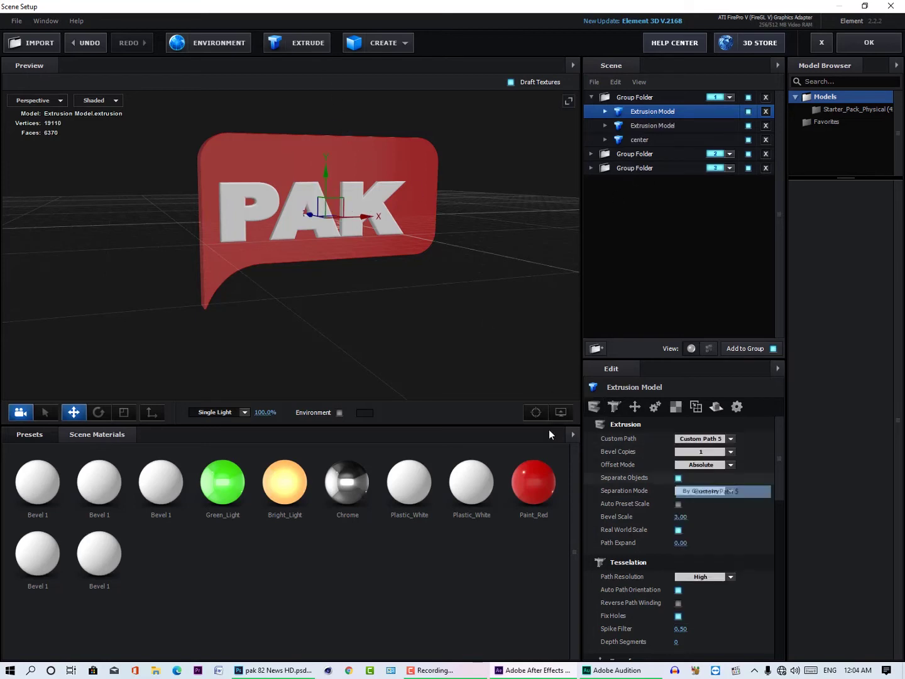
Position the 82 text on the front of the red panel, in its upper-right corner above the K.
drag(309, 215, 309, 212)
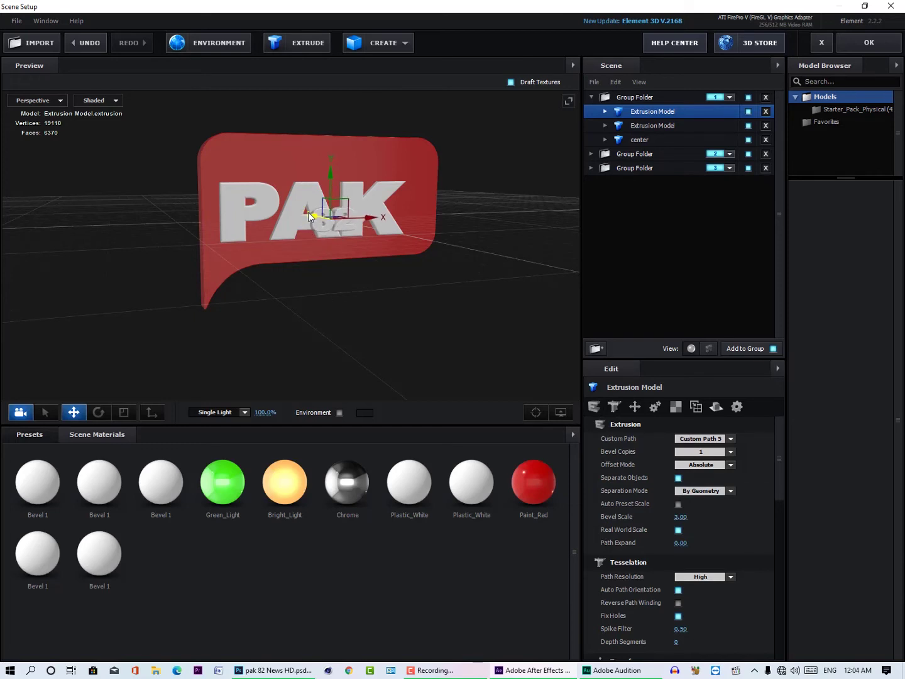
drag(329, 169, 331, 115)
drag(366, 171, 320, 214)
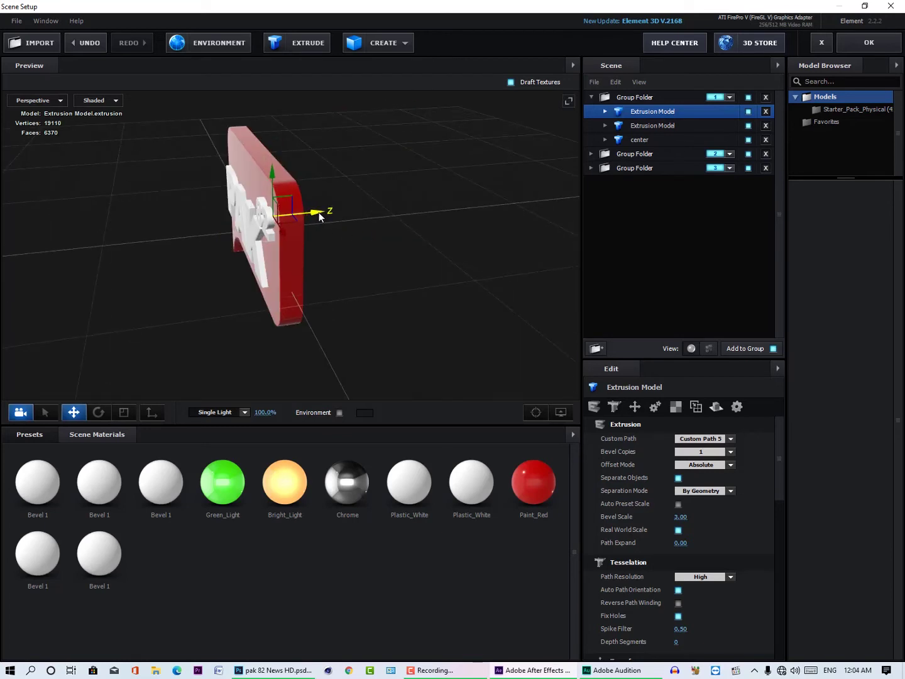
drag(268, 307, 350, 280)
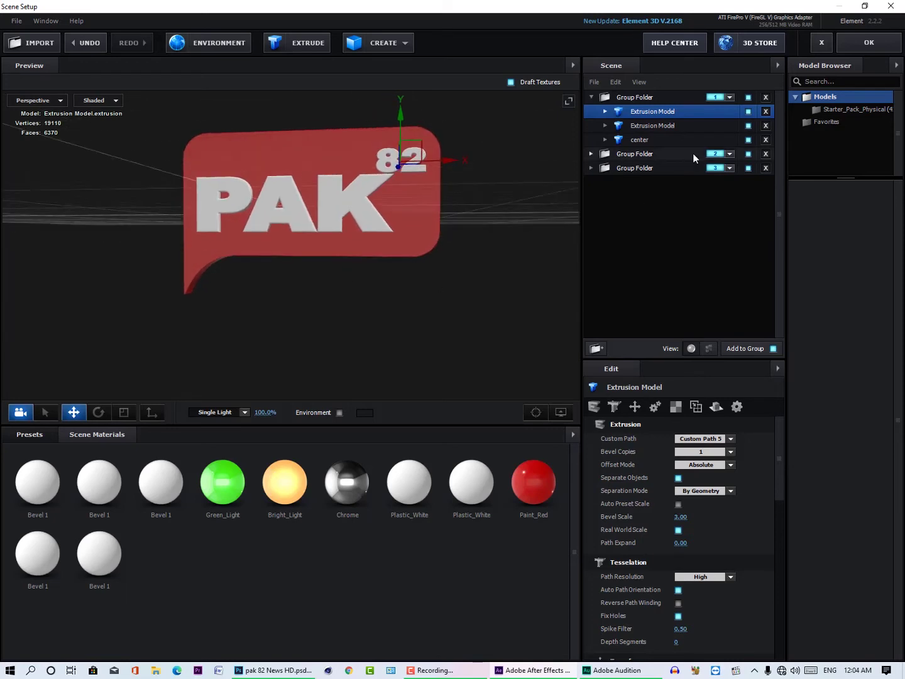
Duplicate the PAK and 82 text models together and rotate the copies about the vertical axis to face the panel's back.
ctrl+click(651, 126)
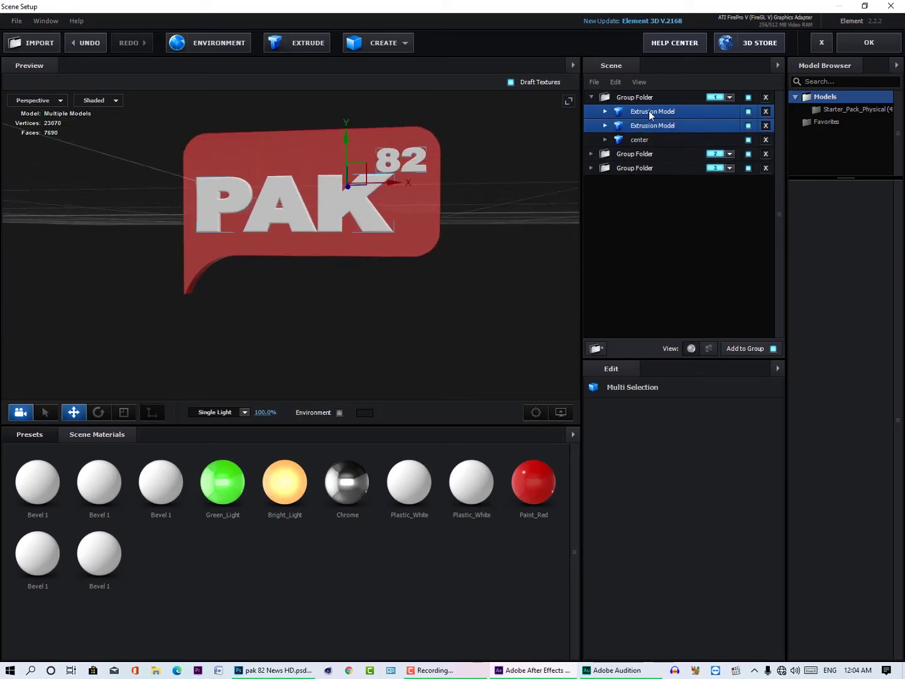
key(ctrl+d)
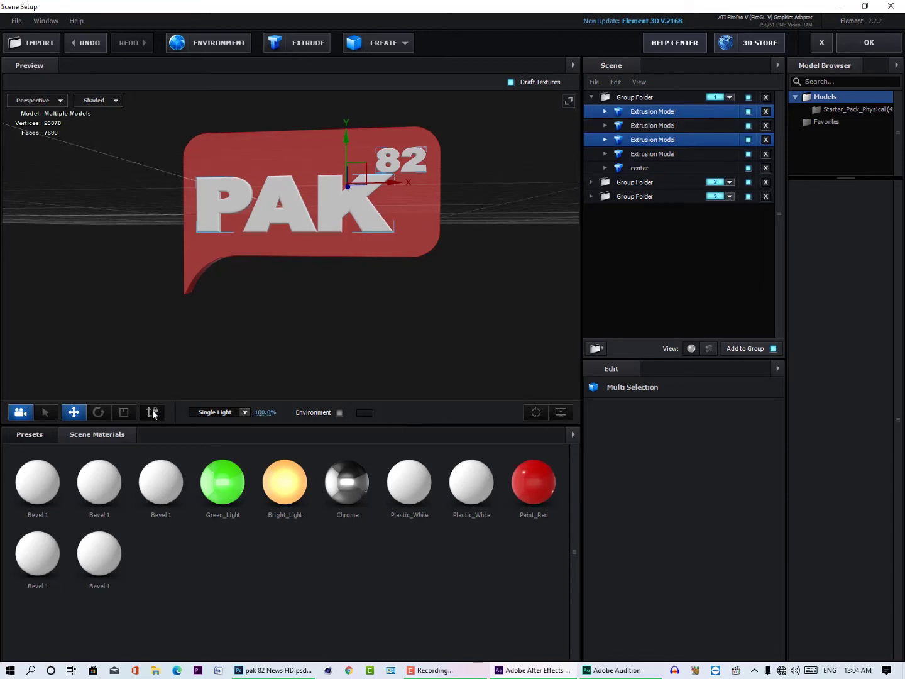
click(99, 412)
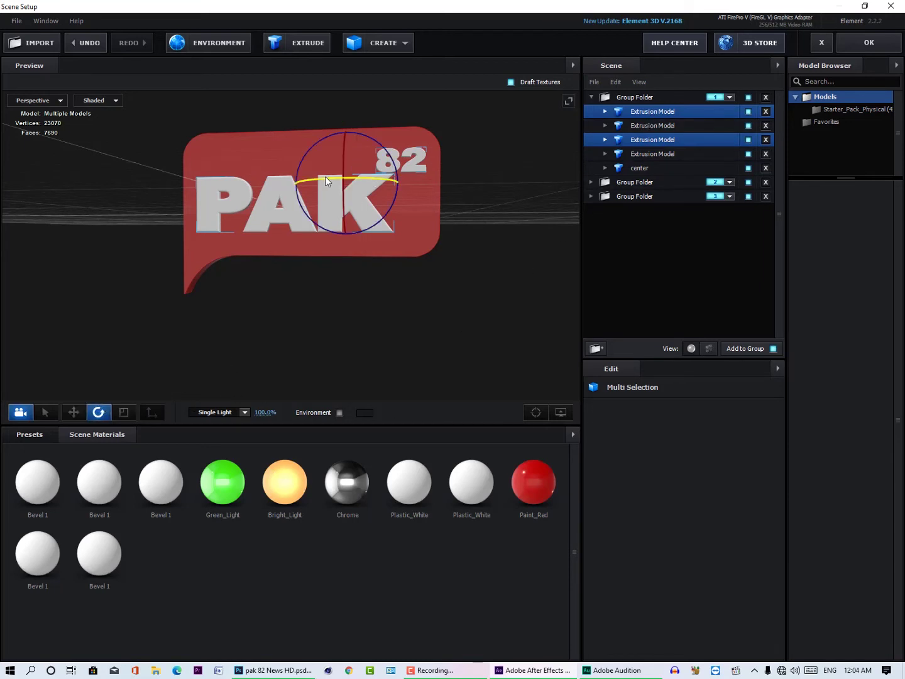
drag(326, 181, 386, 144)
Move the duplicated PAK and 82 texts onto the back of the red panel and align them within its outline.
click(73, 411)
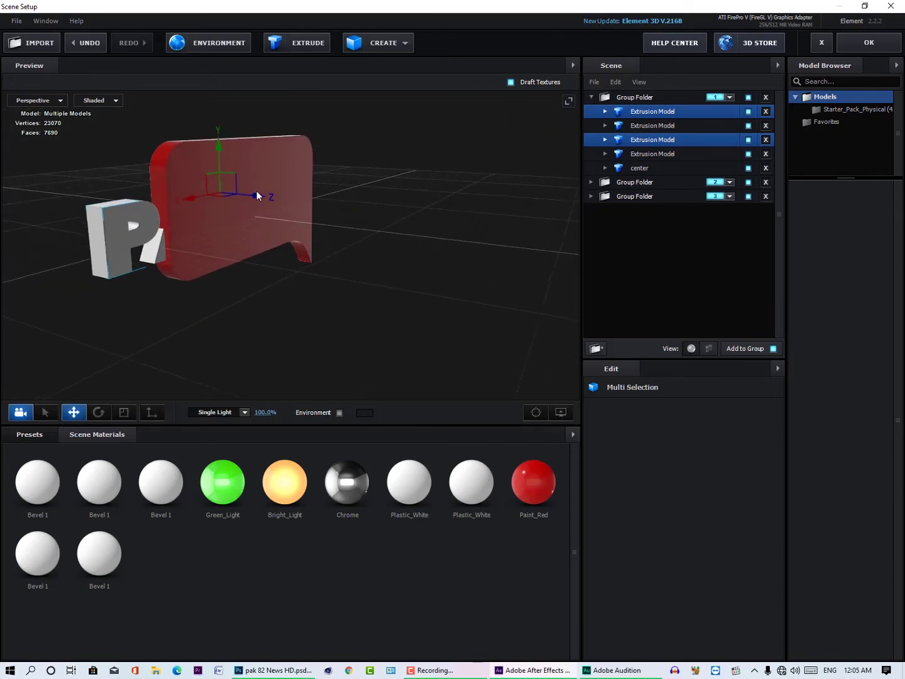
mouse_move(257, 195)
mouse_down()
mouse_move(268, 199)
mouse_move(259, 196)
mouse_up()
drag(314, 210, 399, 239)
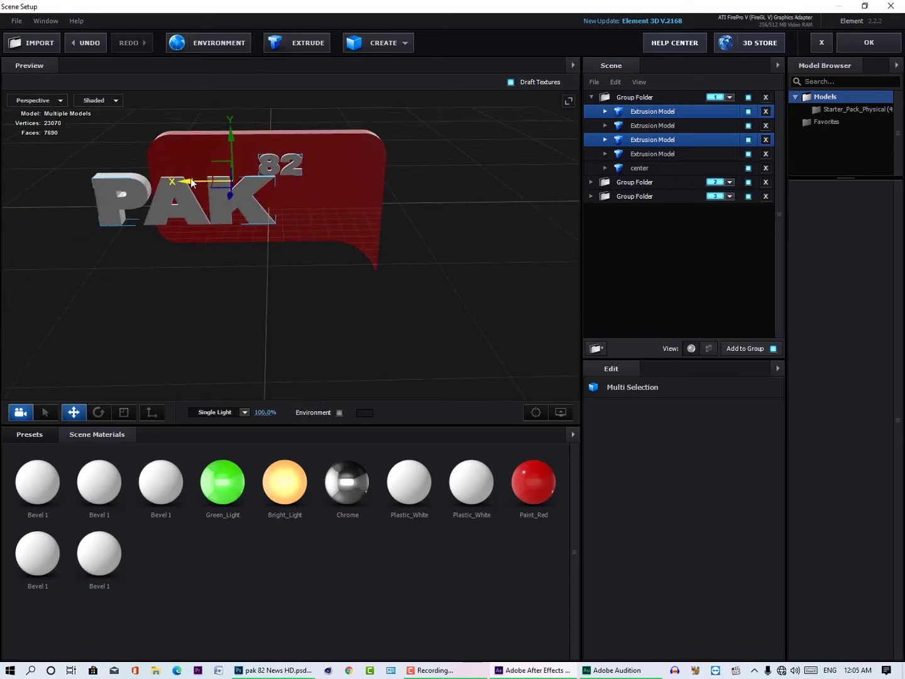
drag(193, 183, 263, 172)
drag(280, 257, 278, 244)
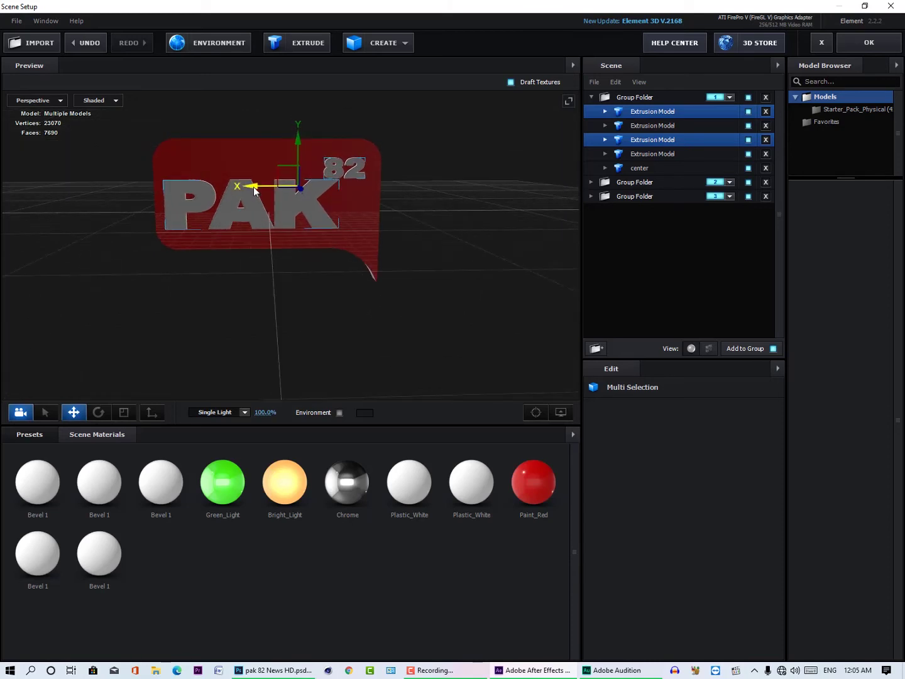
drag(254, 190, 259, 189)
drag(258, 322, 433, 311)
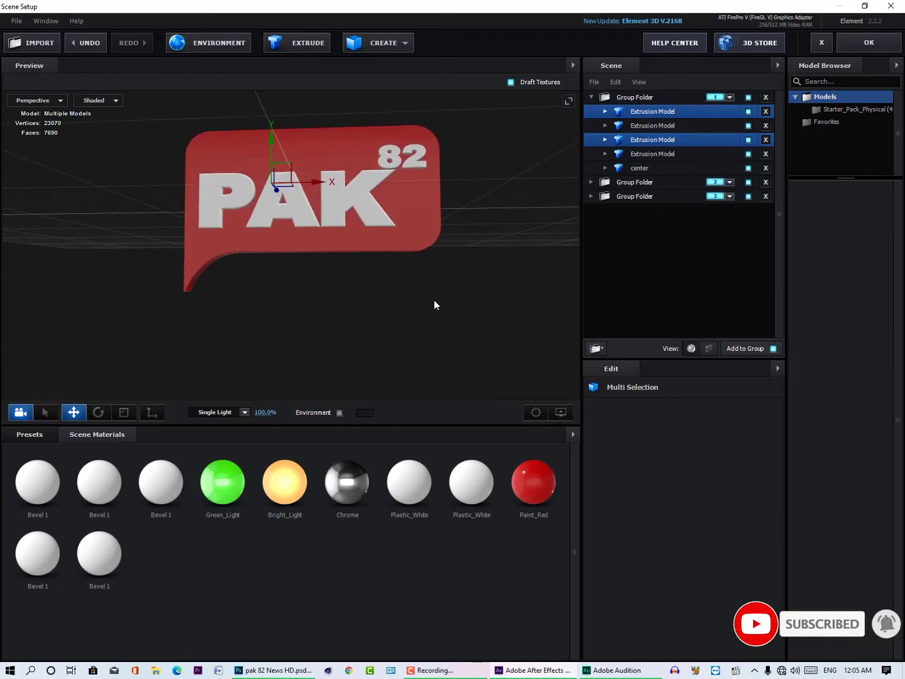
Add an extrusion model to the group 2 folder and set its custom path to Custom Path 6.
click(591, 98)
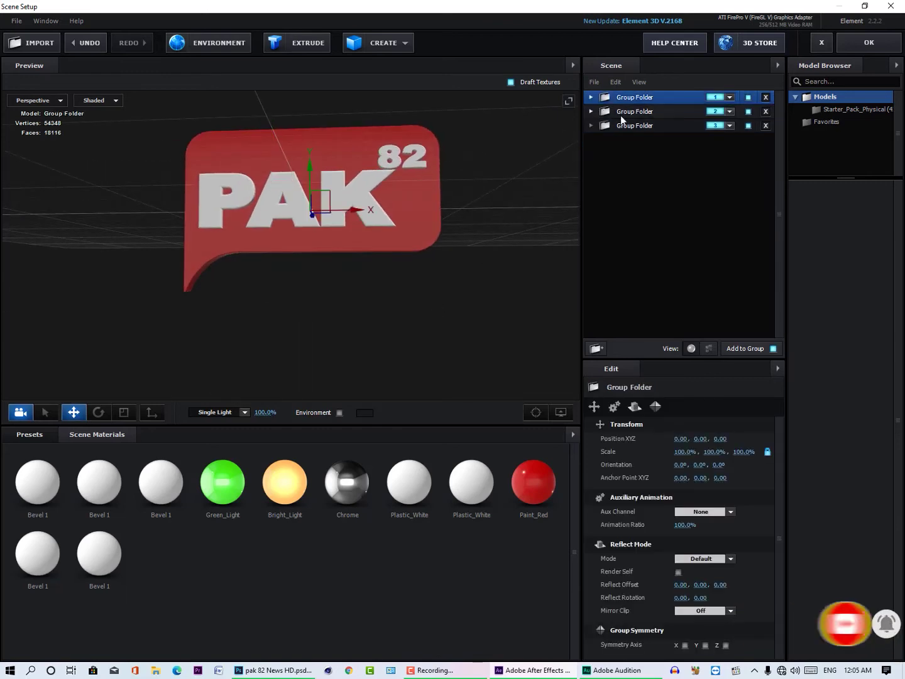
click(640, 115)
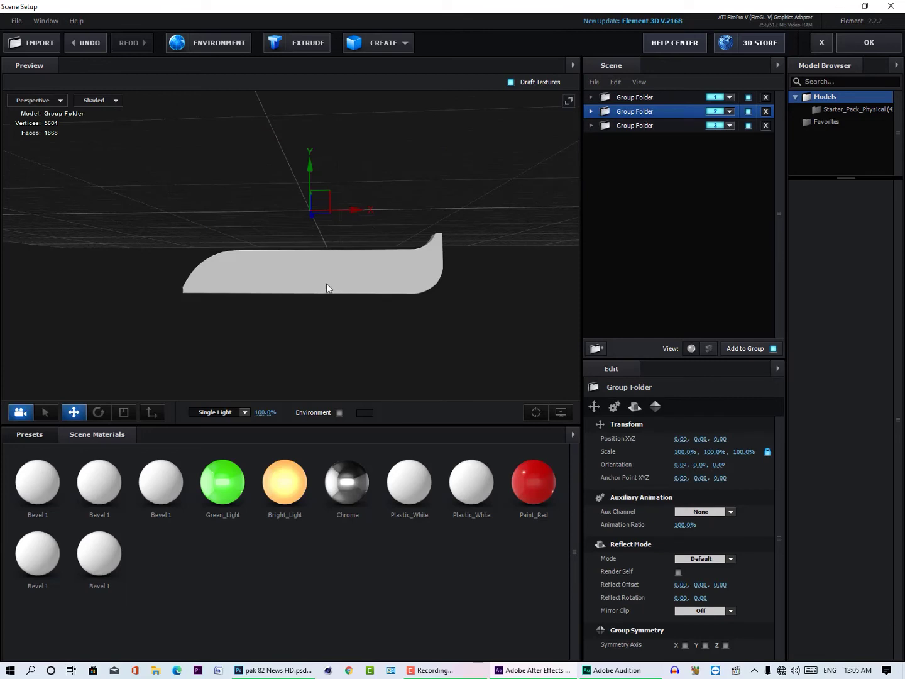
click(303, 42)
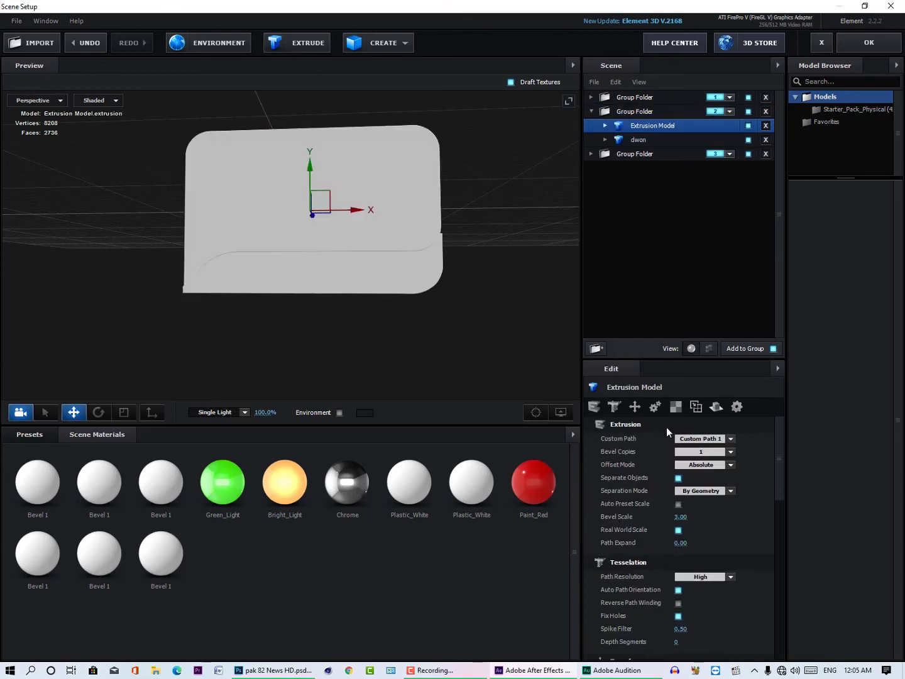
click(713, 440)
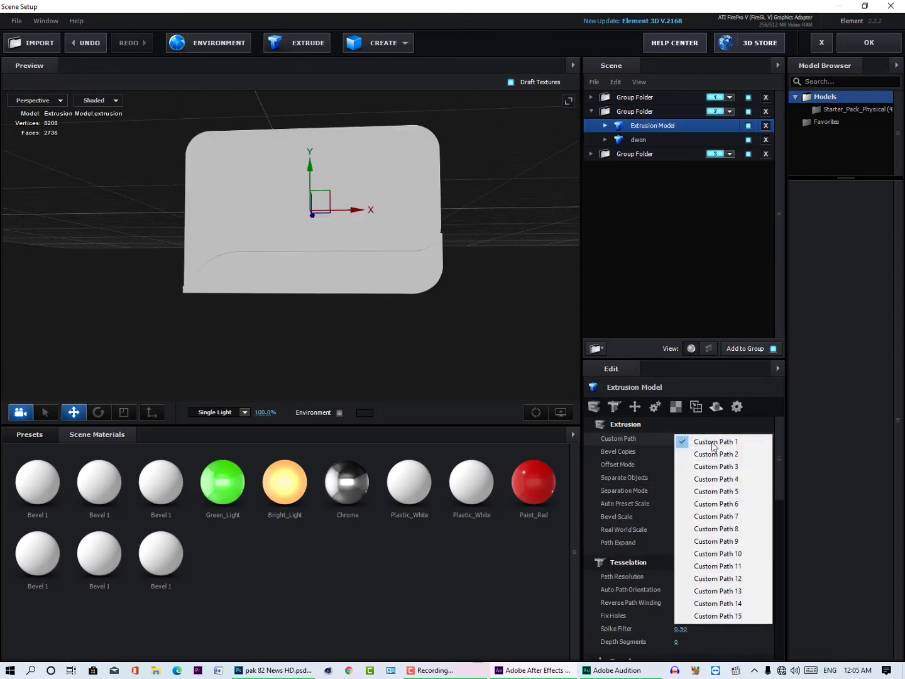
click(739, 505)
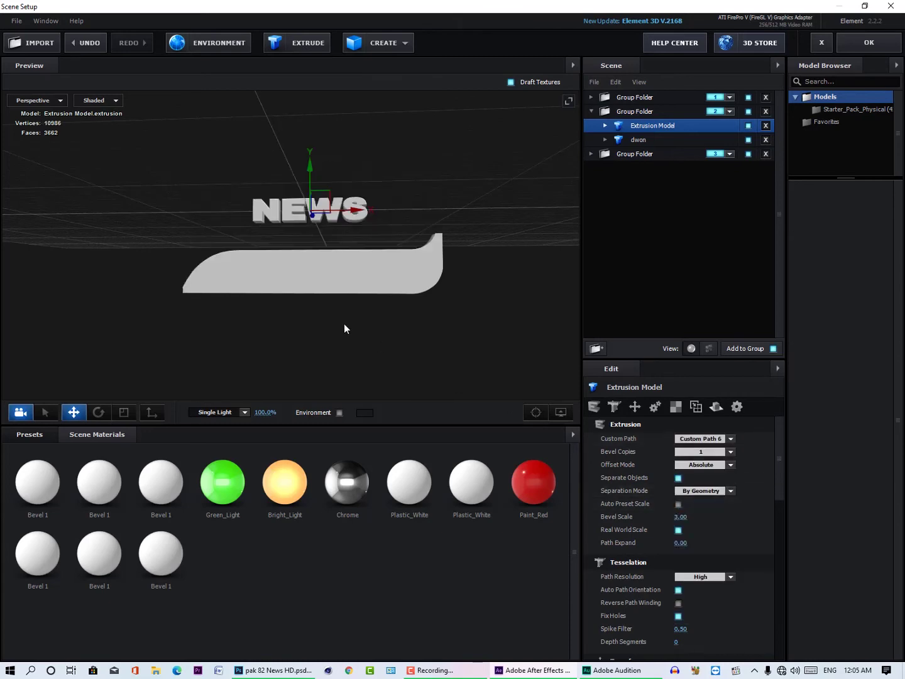
Apply the Paint_Red material to the NEWS text and position it on the front of the white lower bar.
drag(344, 323, 395, 356)
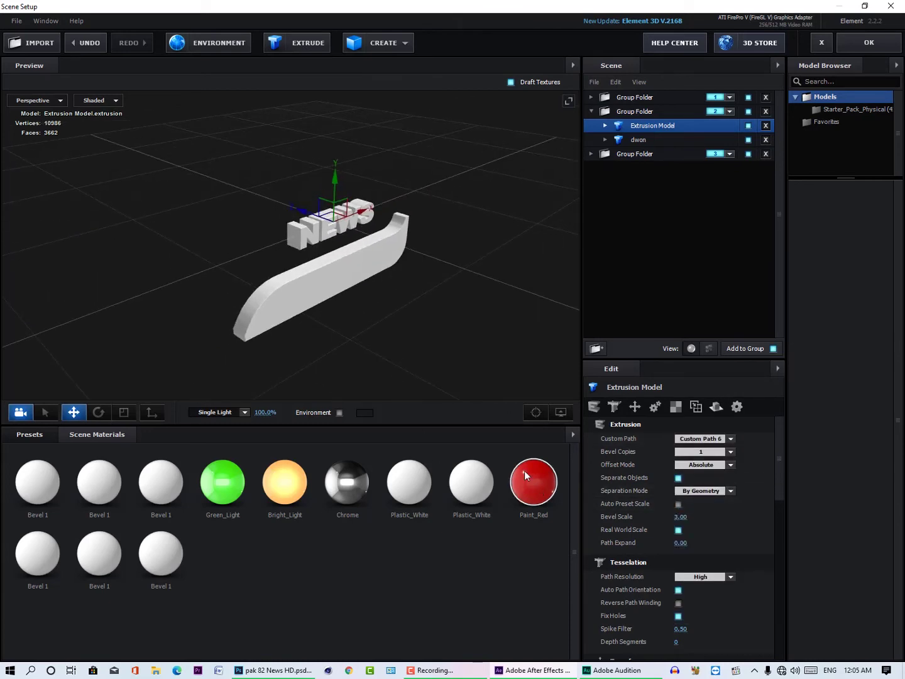
mouse_move(524, 473)
mouse_down()
mouse_move(321, 201)
mouse_move(323, 184)
mouse_move(346, 228)
mouse_up()
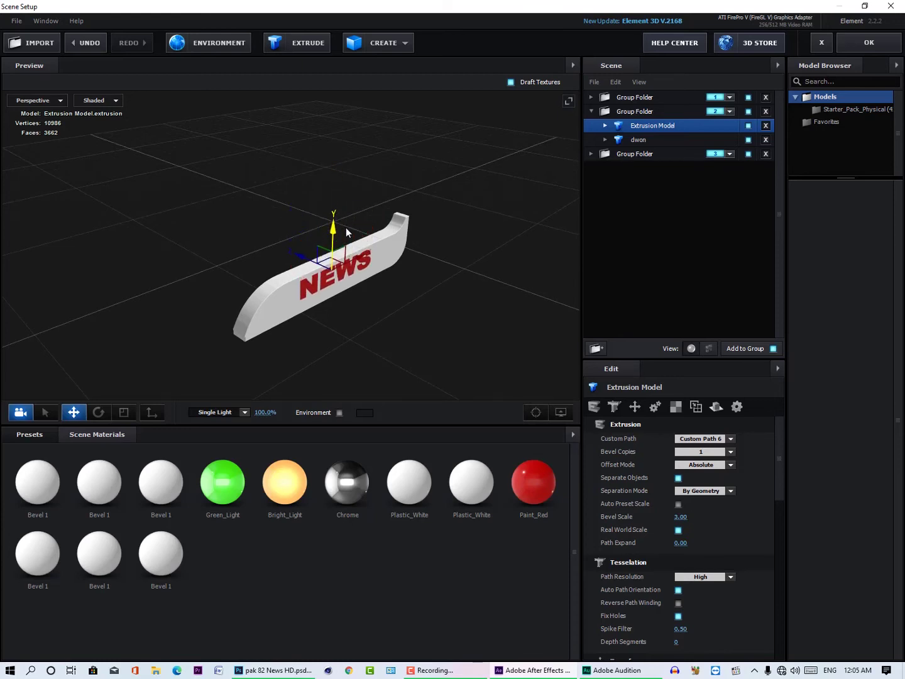
drag(361, 323, 297, 256)
drag(372, 291, 337, 269)
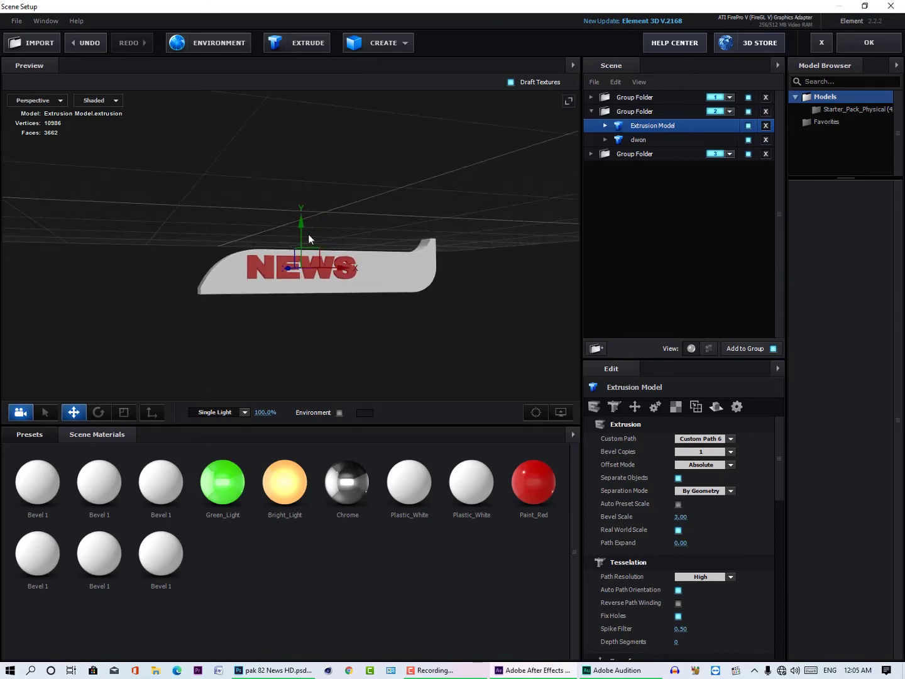
drag(301, 225, 303, 229)
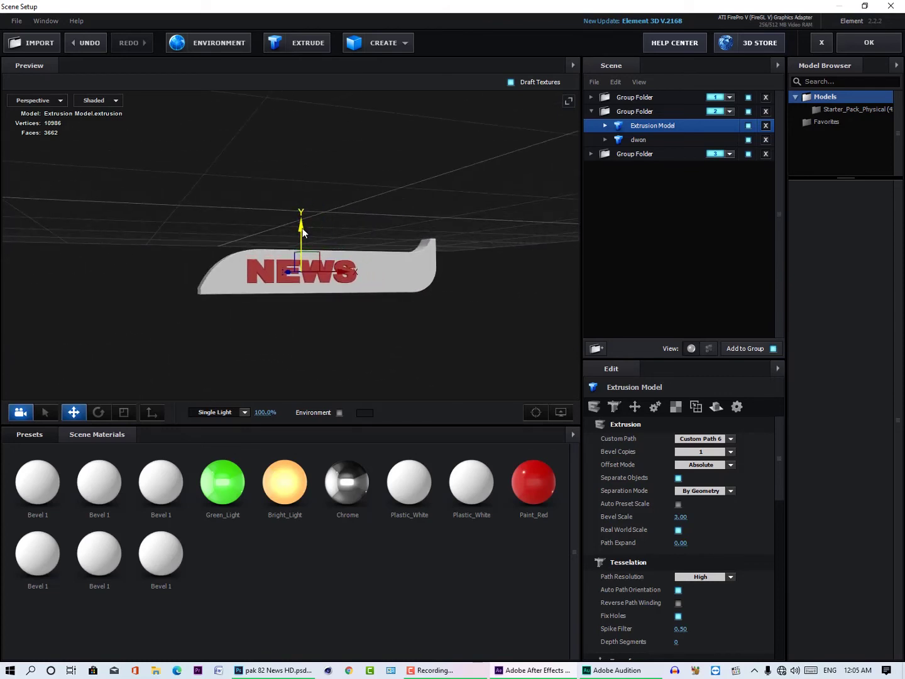
drag(371, 212, 347, 225)
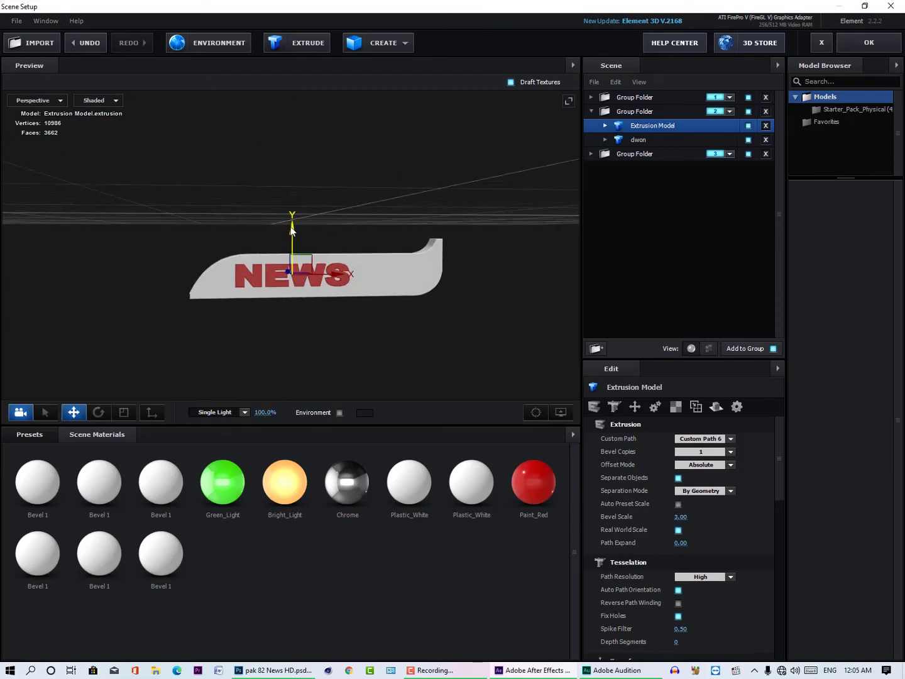
drag(292, 230, 292, 232)
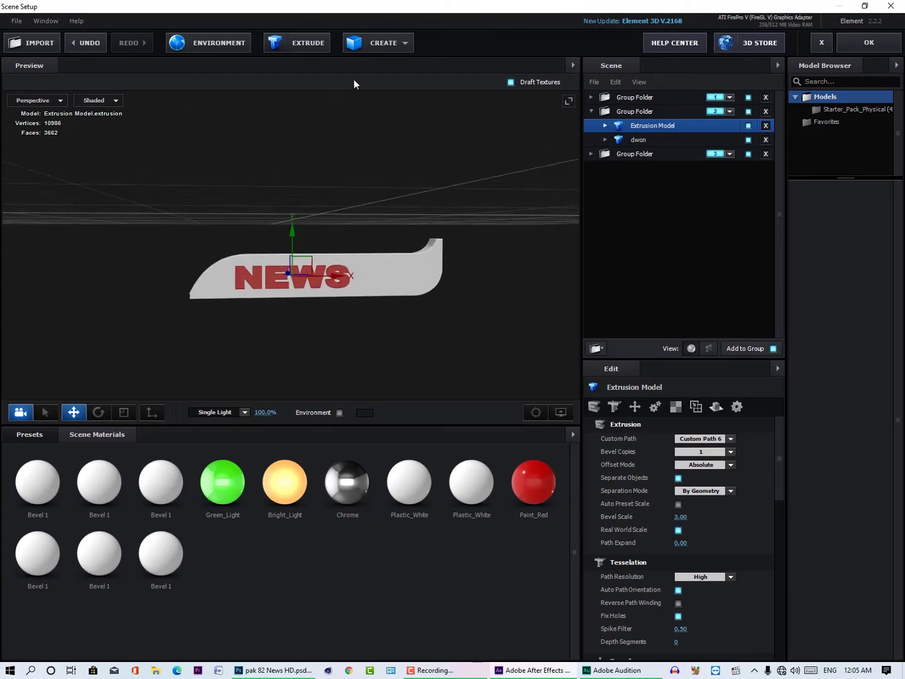
Add another extrusion model to the group 2 folder, set its custom path to Custom Path 7, and lower the text slightly.
click(306, 46)
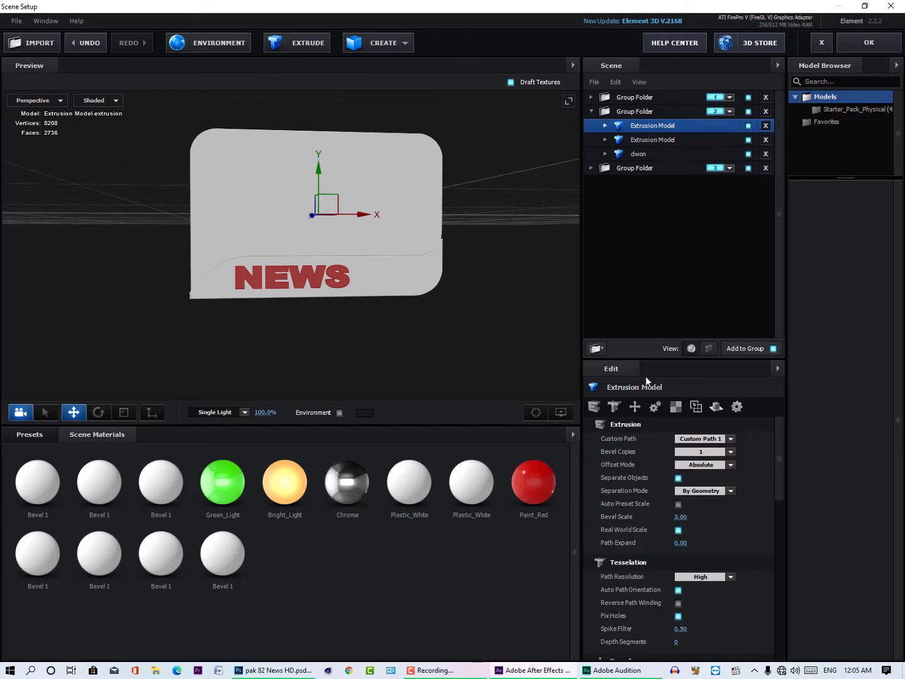
click(699, 439)
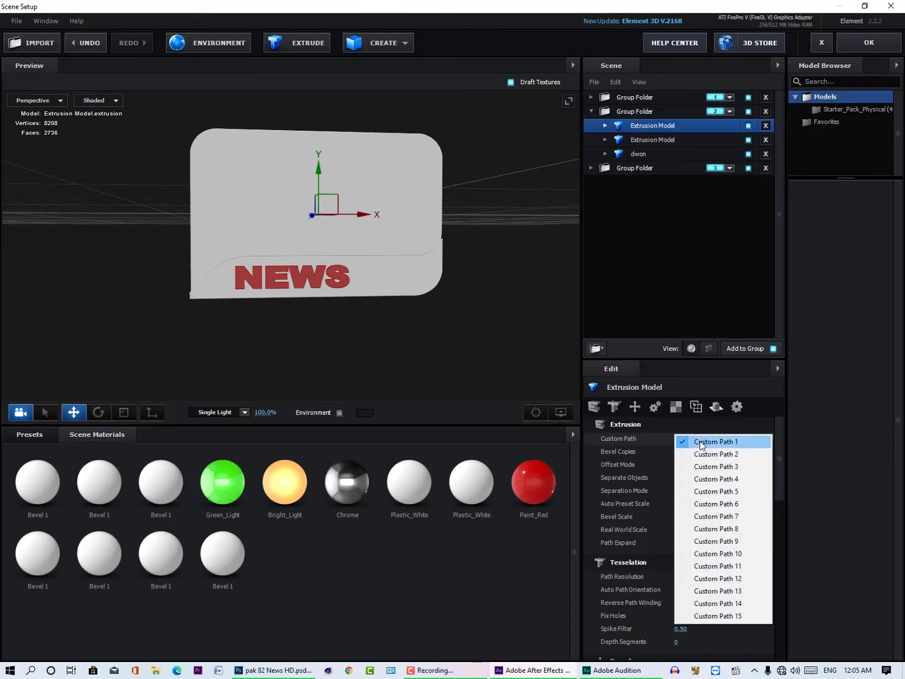
click(707, 503)
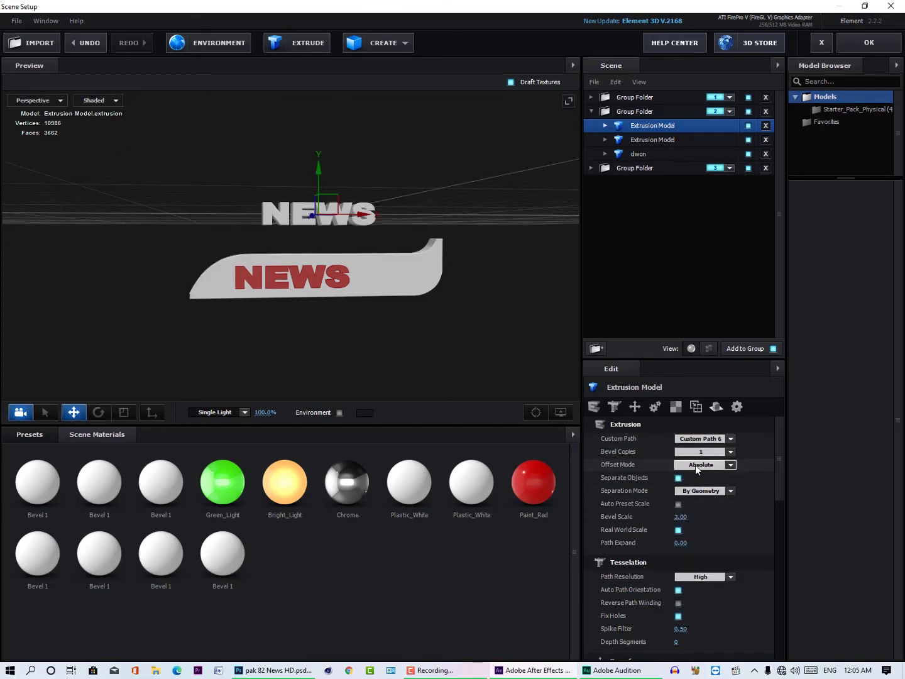
click(704, 439)
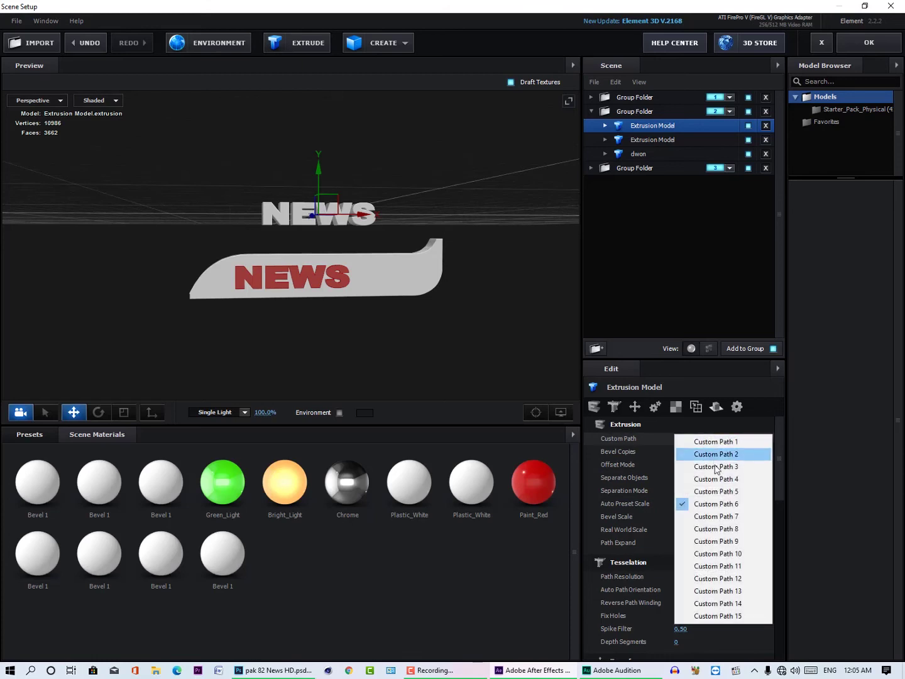
click(715, 516)
mouse_move(319, 187)
mouse_down()
mouse_move(319, 213)
mouse_move(321, 175)
mouse_up()
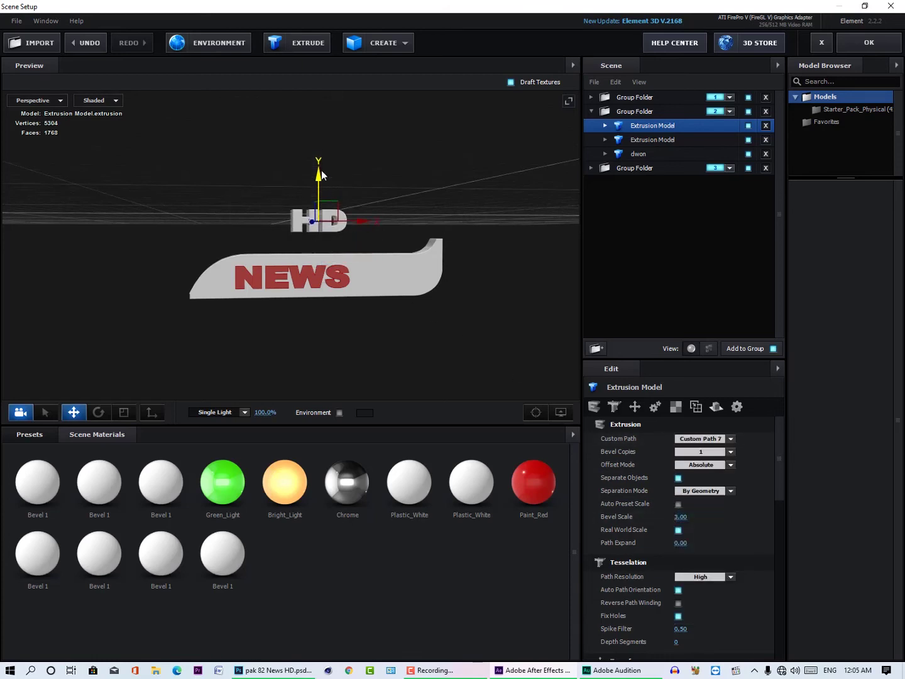
Add a box model to the group 2 folder and scale it to about 40.9%, 21.9%, 9.9%, shifted to about X 0.51.
click(352, 43)
click(359, 69)
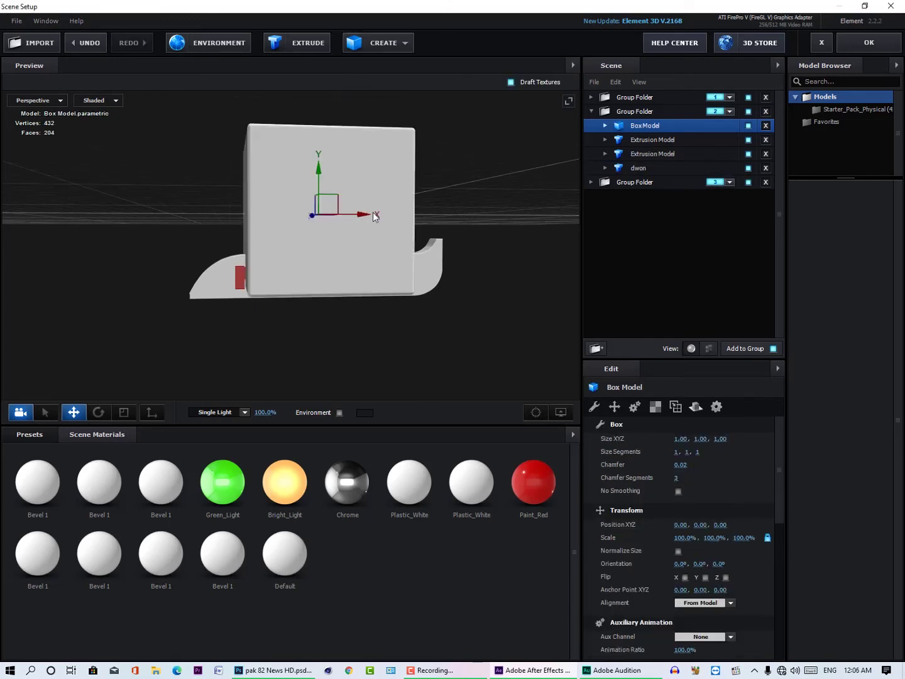
key(r)
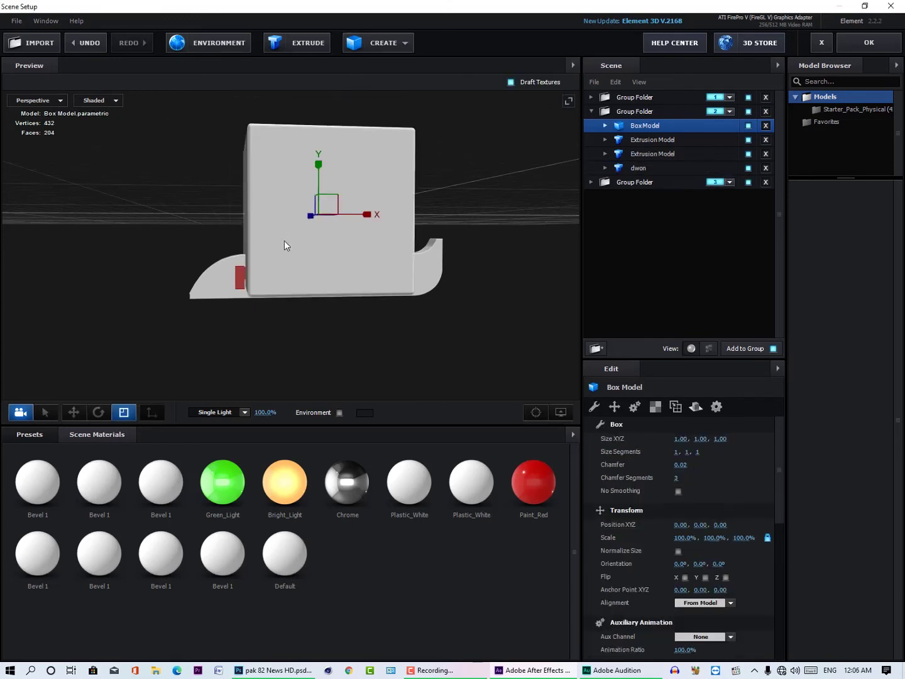
drag(284, 240, 340, 214)
drag(331, 165, 402, 222)
Place the box on the white bar beside NEWS at about 0.56, -0.42, -0.04 and narrow its X scale to about 34.9%.
key(w)
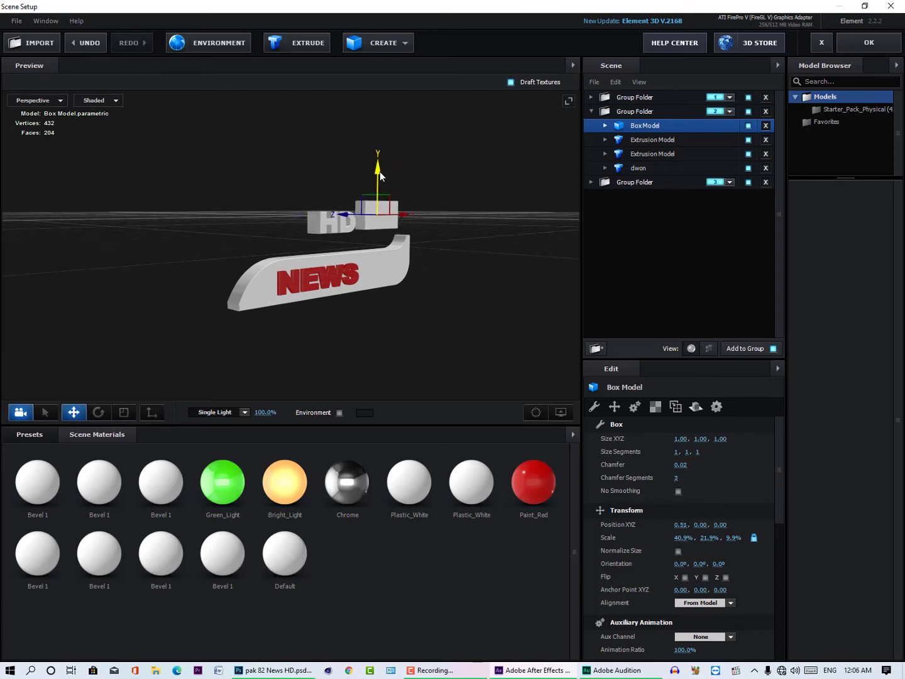
drag(380, 172, 379, 218)
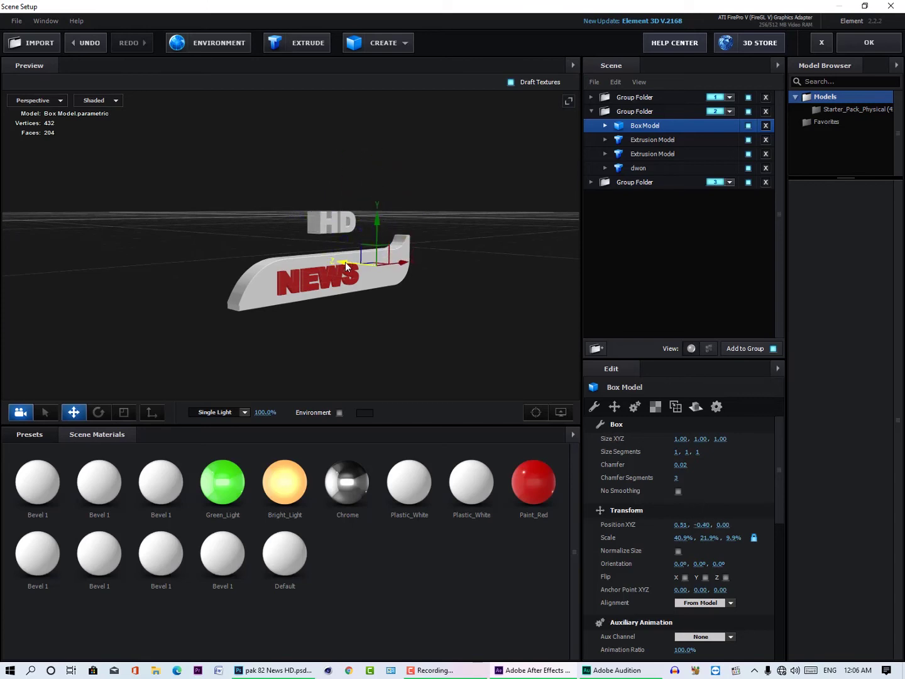
drag(343, 262, 348, 263)
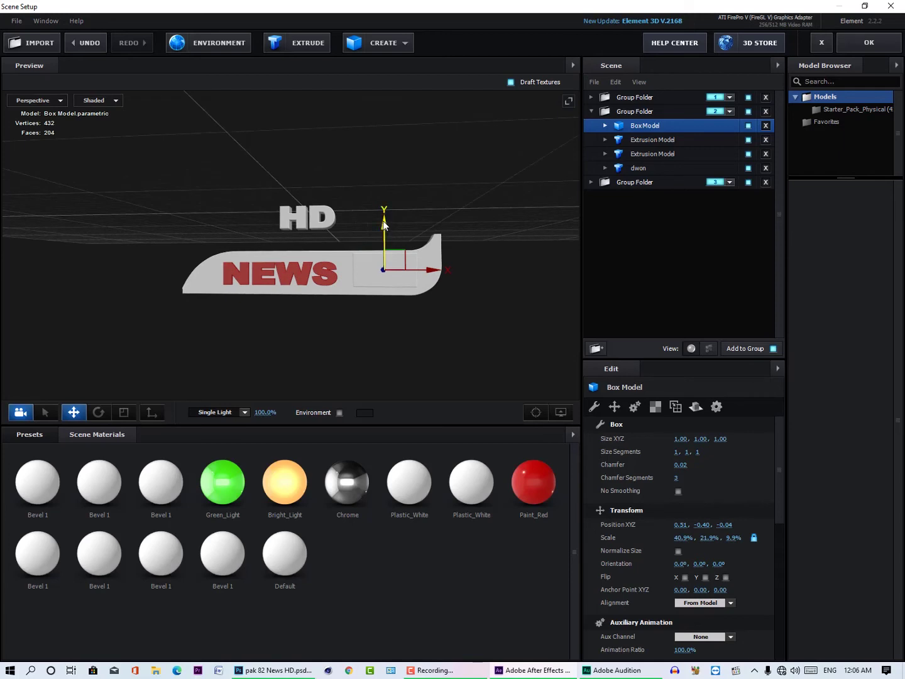
drag(435, 274, 439, 276)
drag(344, 311, 372, 328)
key(r)
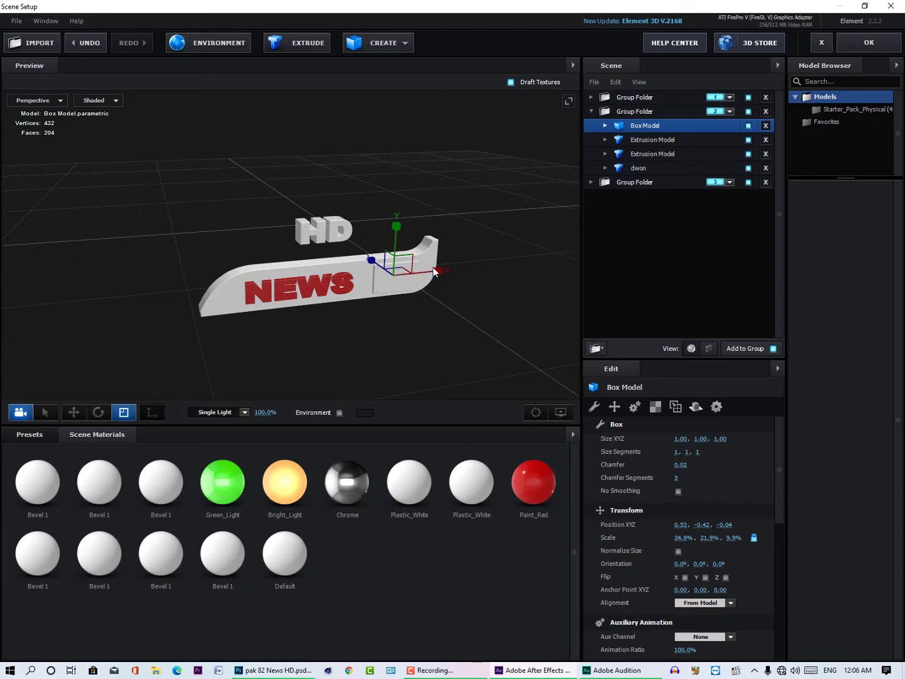
key(w)
drag(433, 270, 409, 289)
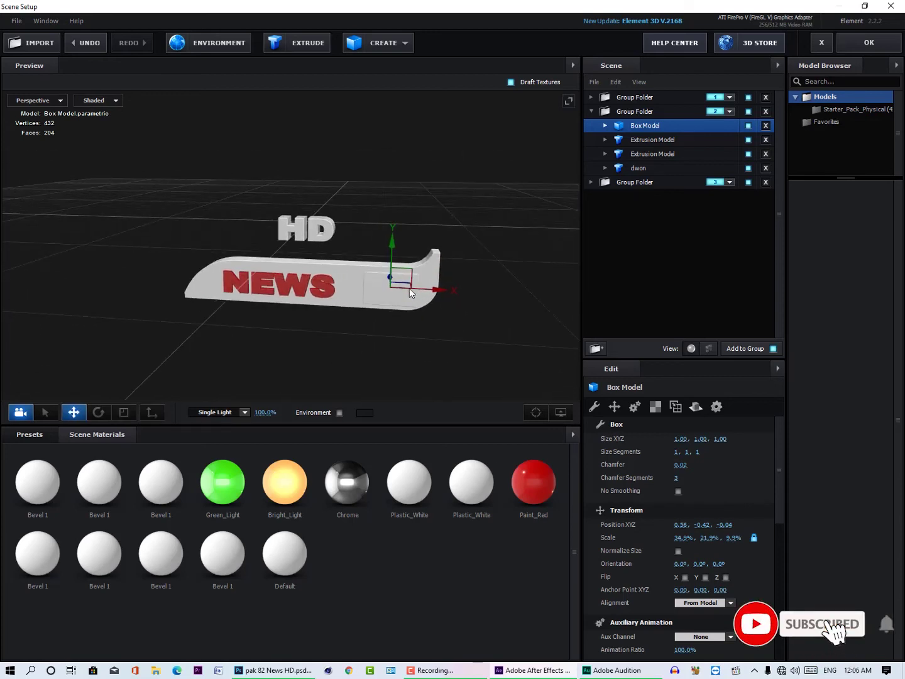
Enlarge the NEWS text to fill the white bar up to the box, and select the box model.
click(650, 141)
drag(390, 330, 351, 344)
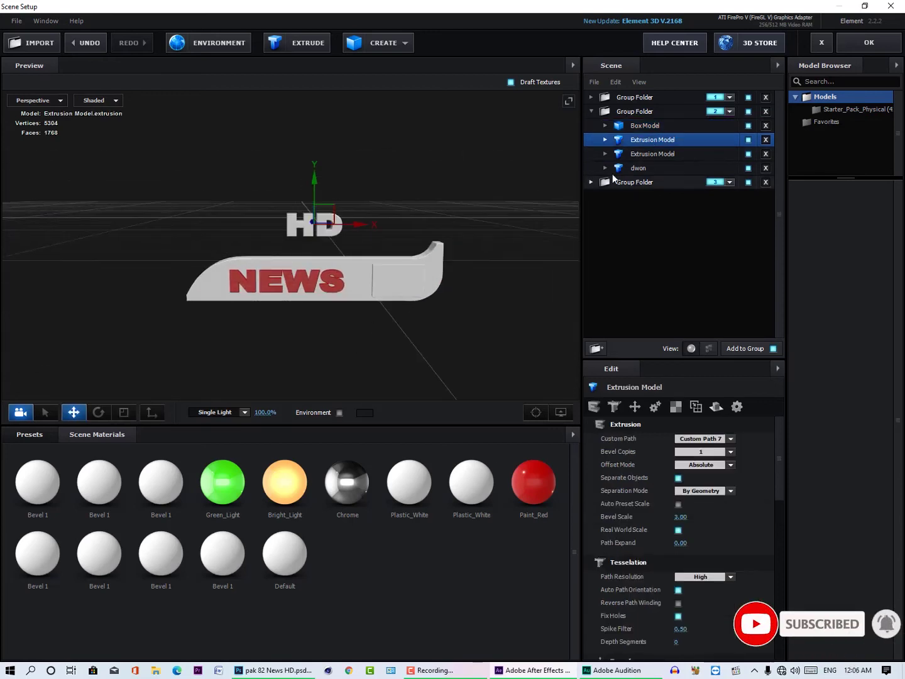
click(636, 154)
key(r)
drag(301, 268, 344, 283)
key(w)
click(648, 126)
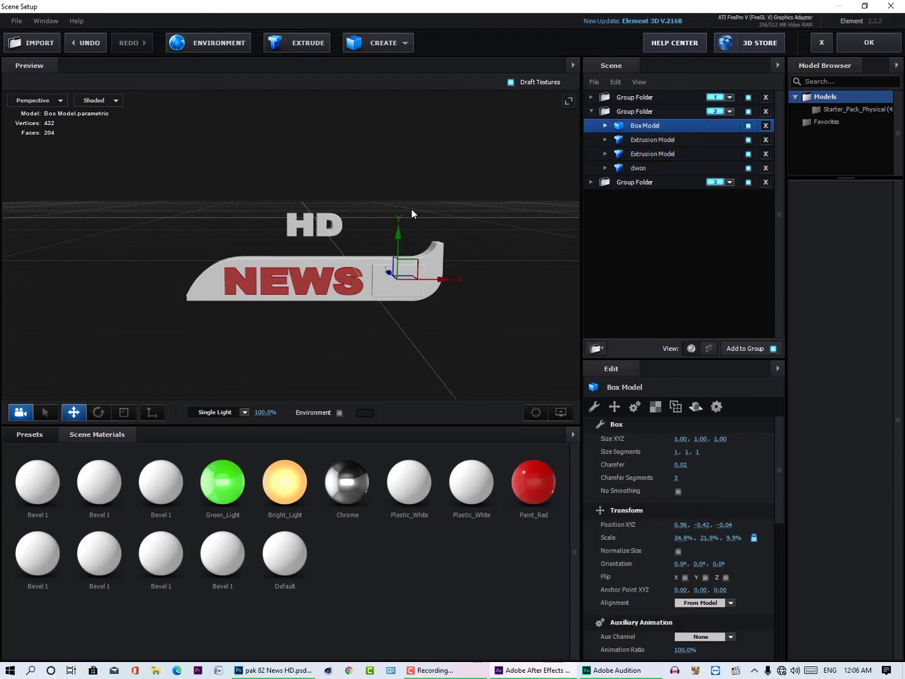
Apply the Flat_Color material from the Physical presets to the box beside NEWS.
click(54, 435)
click(56, 487)
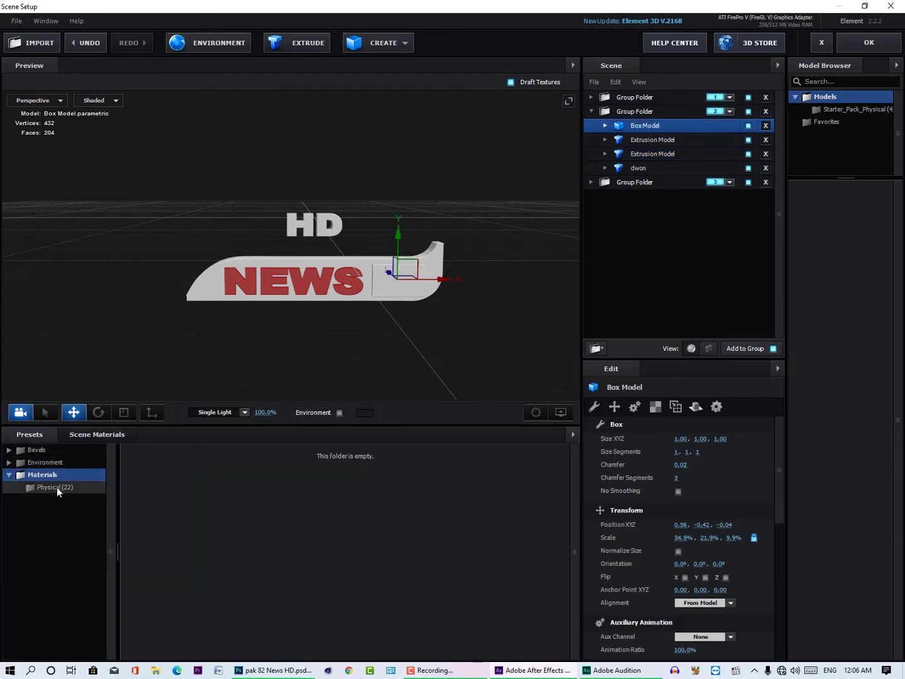
drag(476, 496, 390, 281)
Move the HD extrusion down, sideways and back in depth so it sits on the front of the blue box.
drag(382, 393, 335, 238)
click(649, 142)
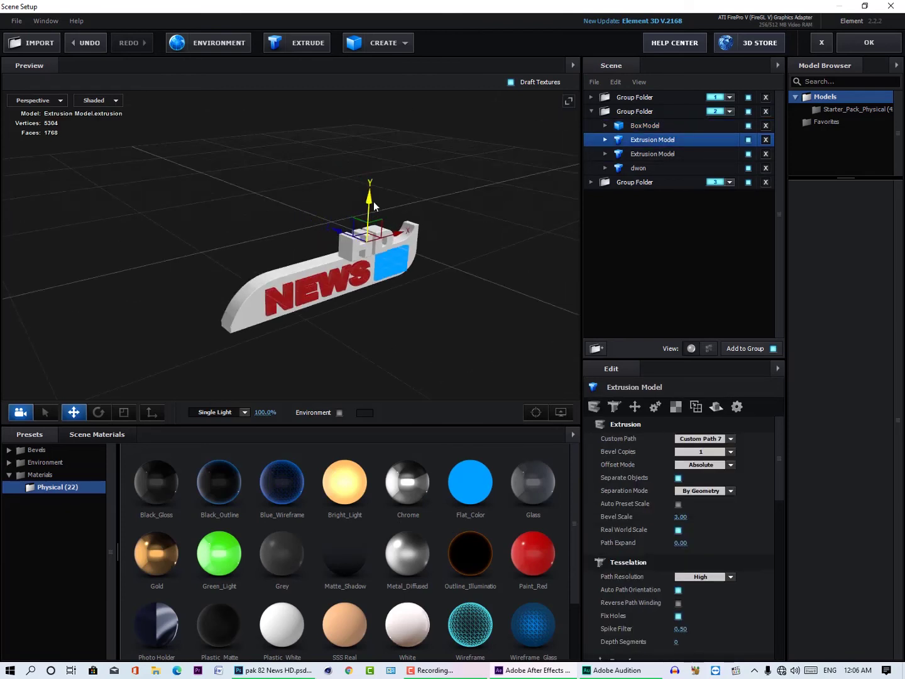
drag(368, 198, 368, 235)
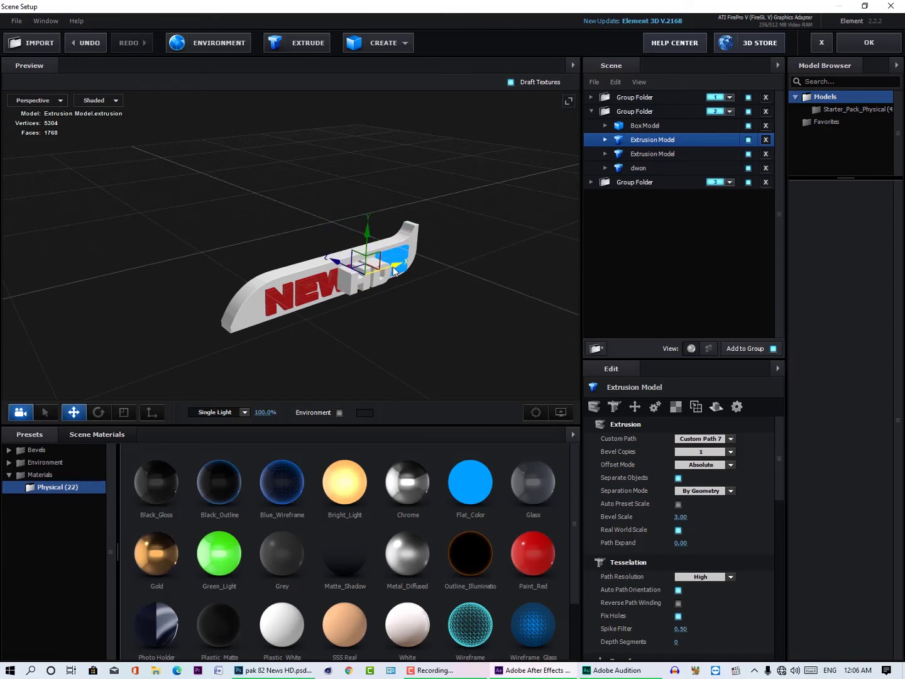
drag(415, 266, 434, 256)
drag(424, 308, 357, 252)
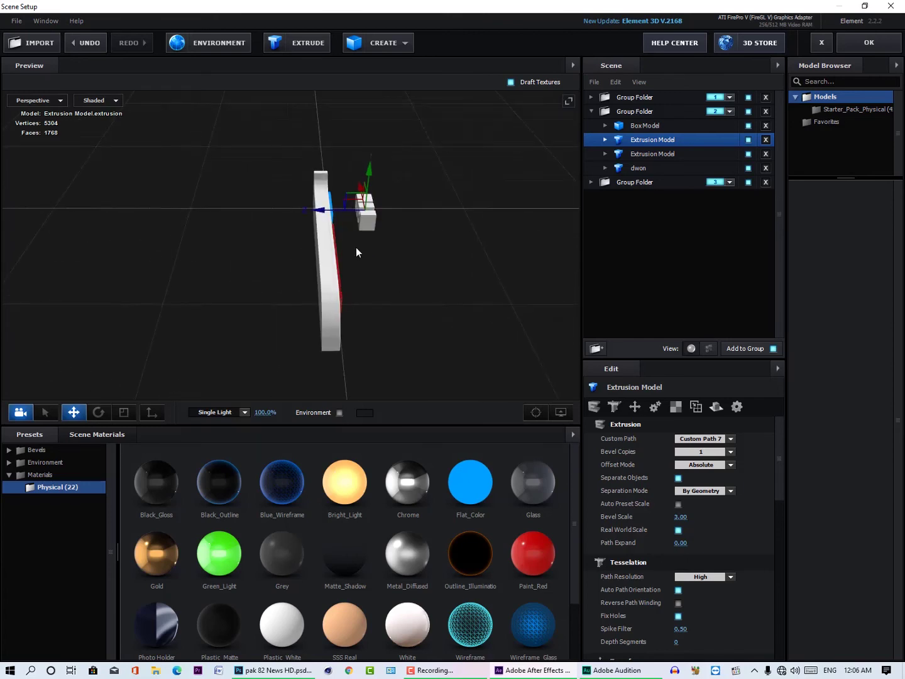
drag(323, 213, 416, 312)
key(r)
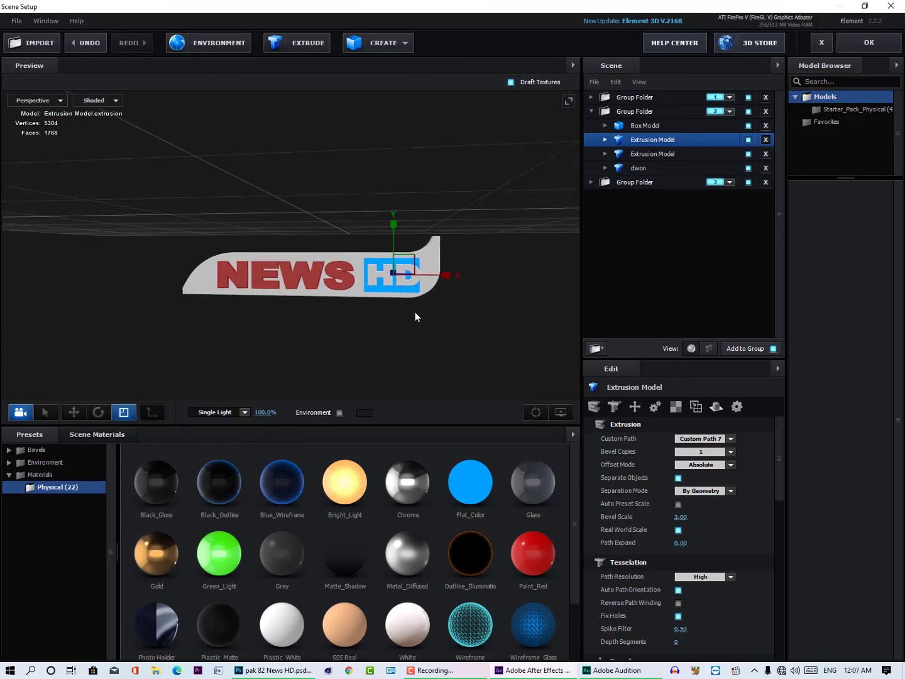
key(w)
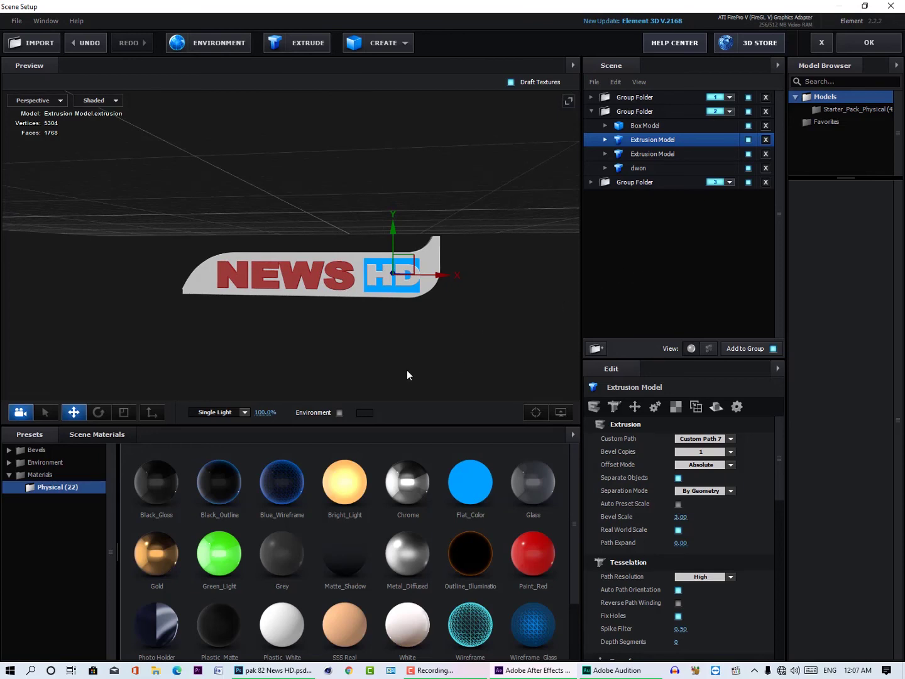
drag(407, 375, 468, 350)
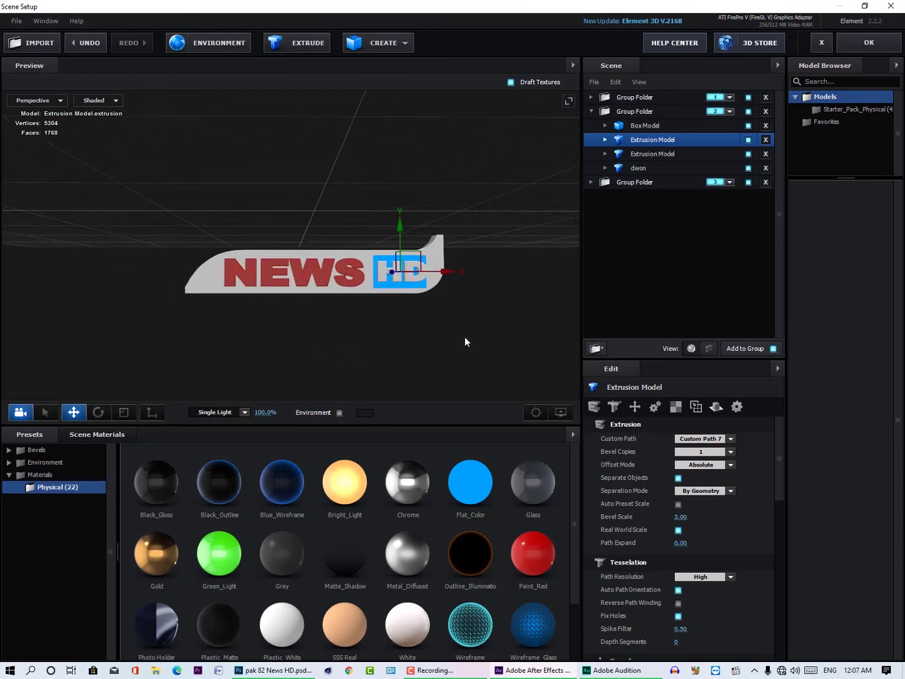
Duplicate the box model together with the HD and NEWS extrusion models in the group 2 folder.
click(636, 127)
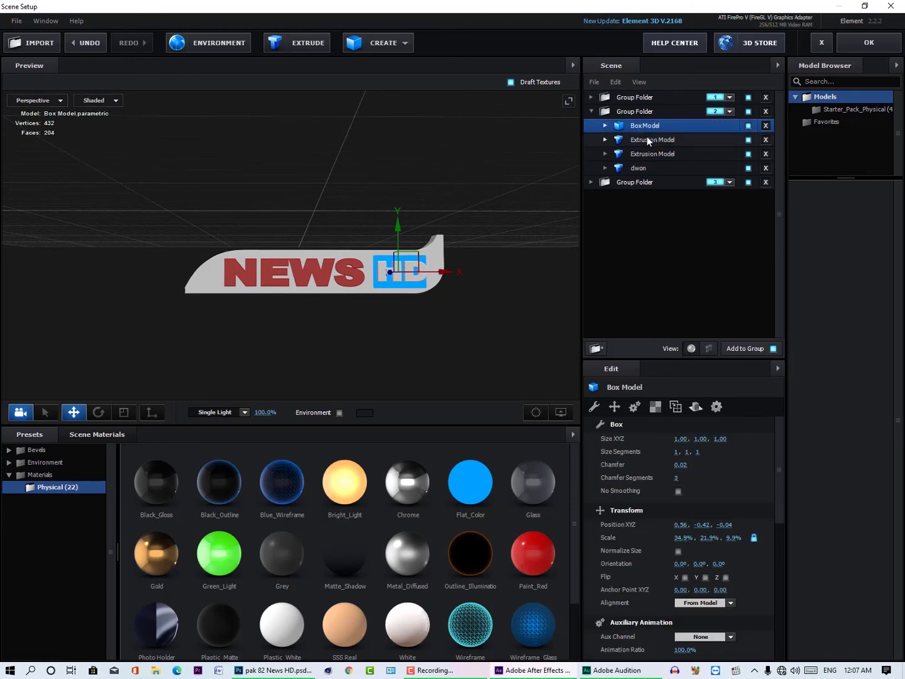
ctrl+click(647, 138)
ctrl+click(650, 154)
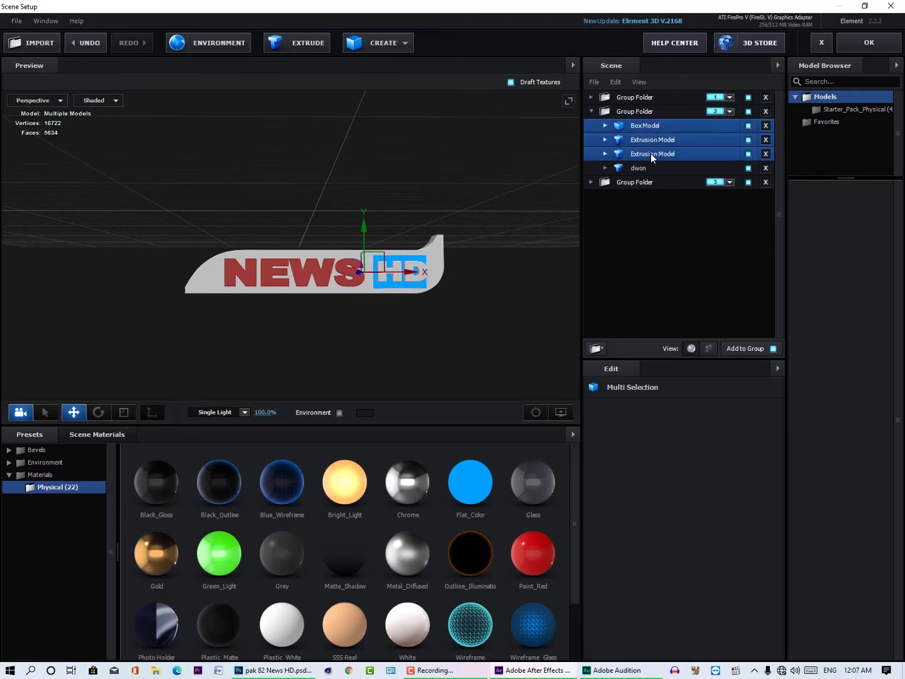
key(ctrl+d)
Rotate the duplicated box and texts to face backward and position them on the rear face of the white bar.
key(e)
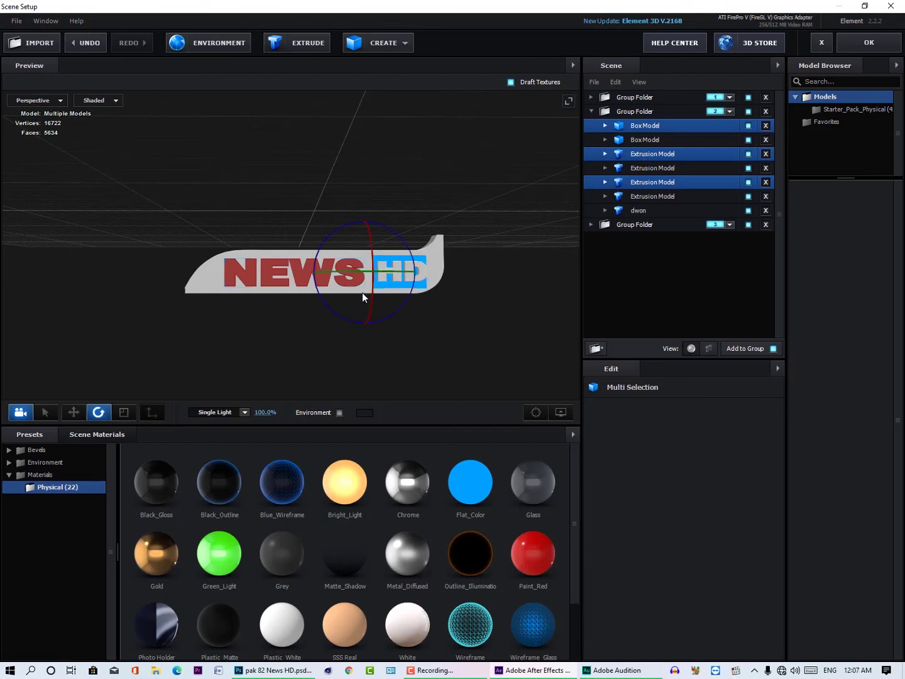
drag(342, 269, 562, 262)
drag(483, 209, 362, 235)
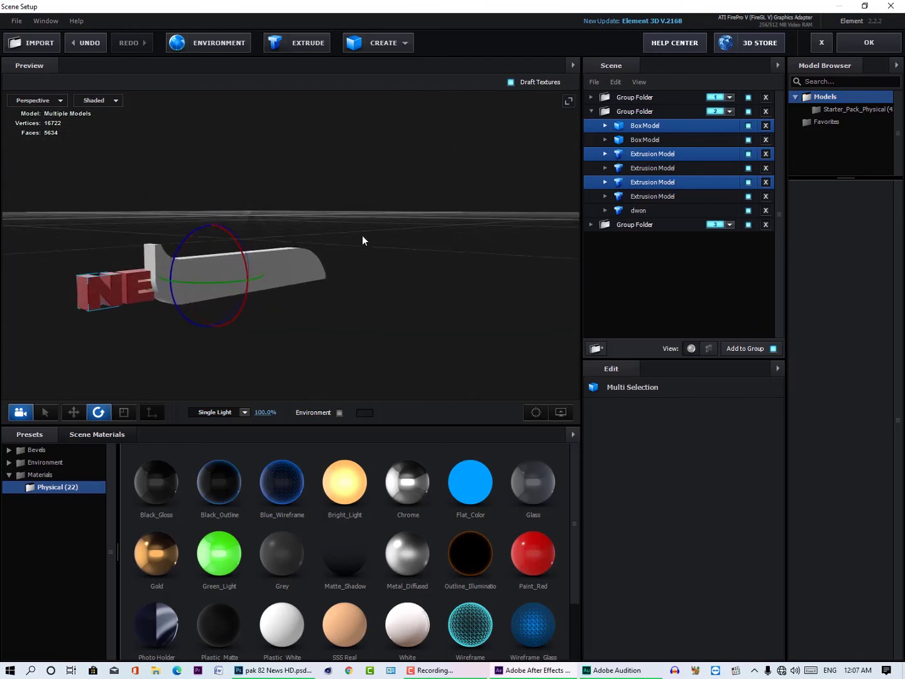
key(w)
drag(243, 280, 255, 280)
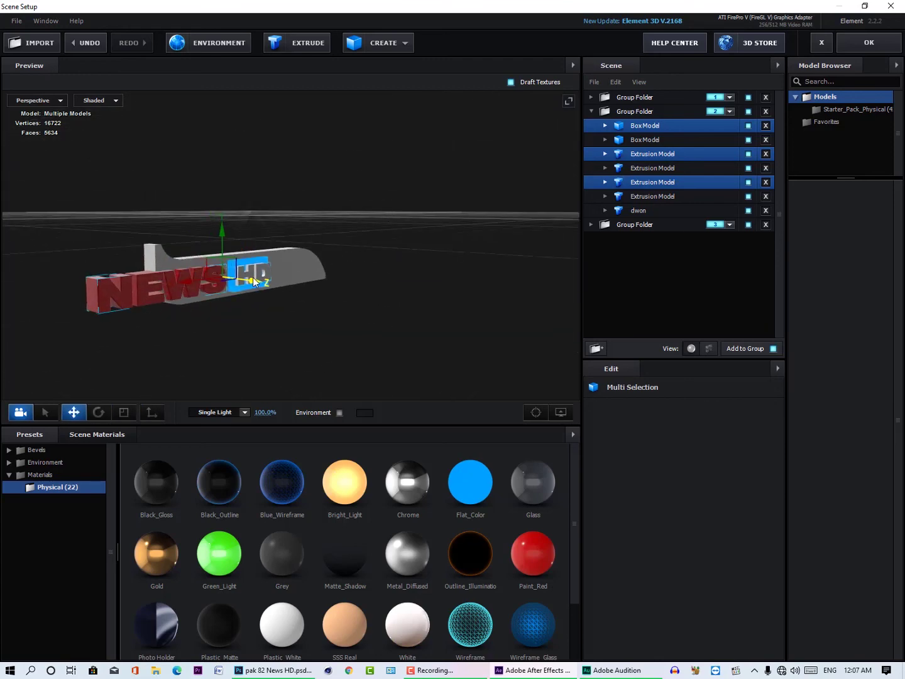
drag(190, 280, 248, 274)
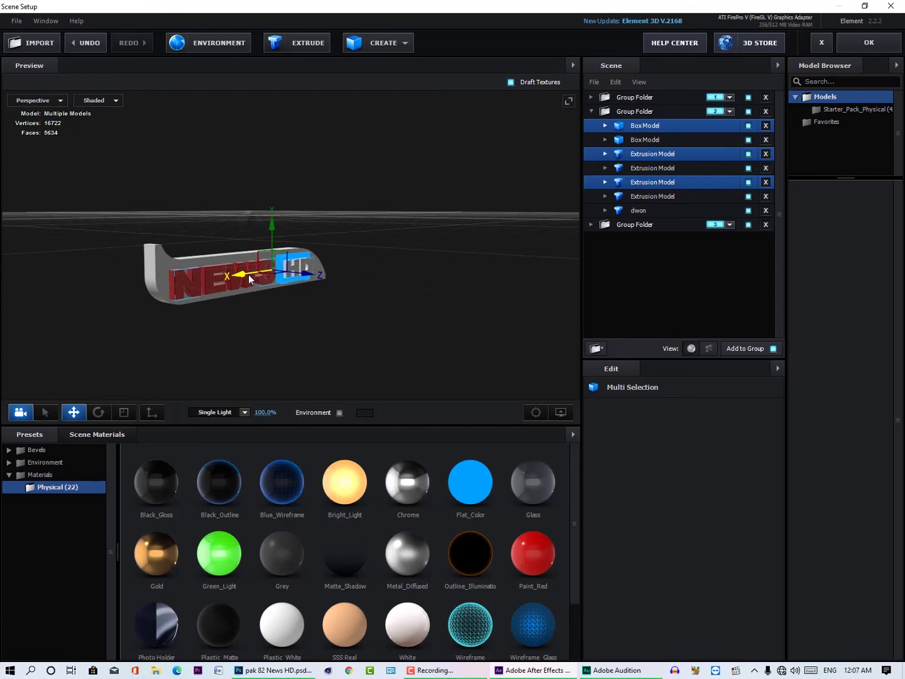
drag(348, 328, 451, 324)
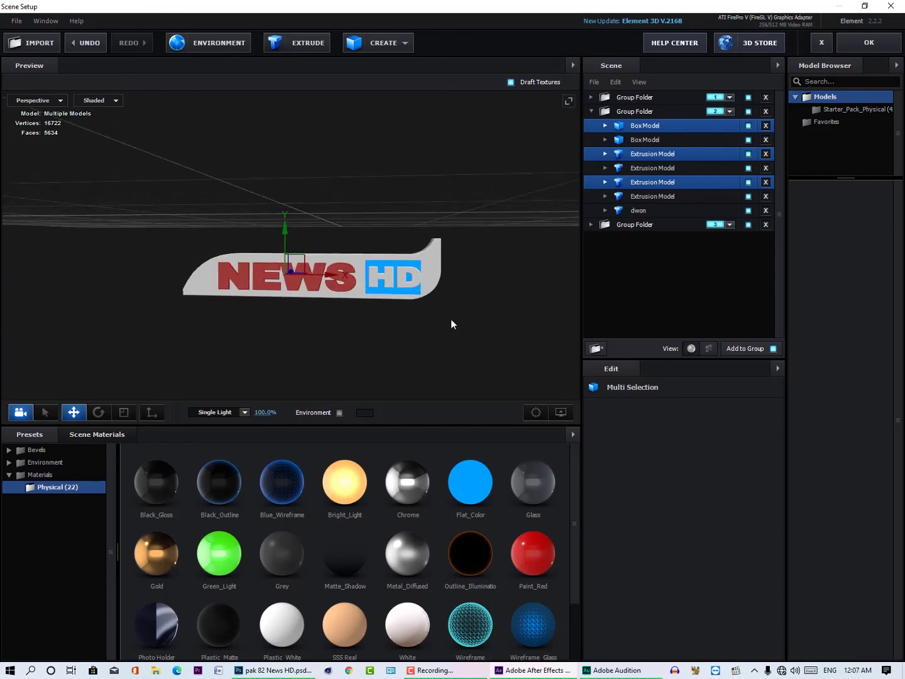
Collapse the group 2 folder, select the group 3 folder, and accept the scene setup to return to the composition.
click(594, 113)
click(627, 127)
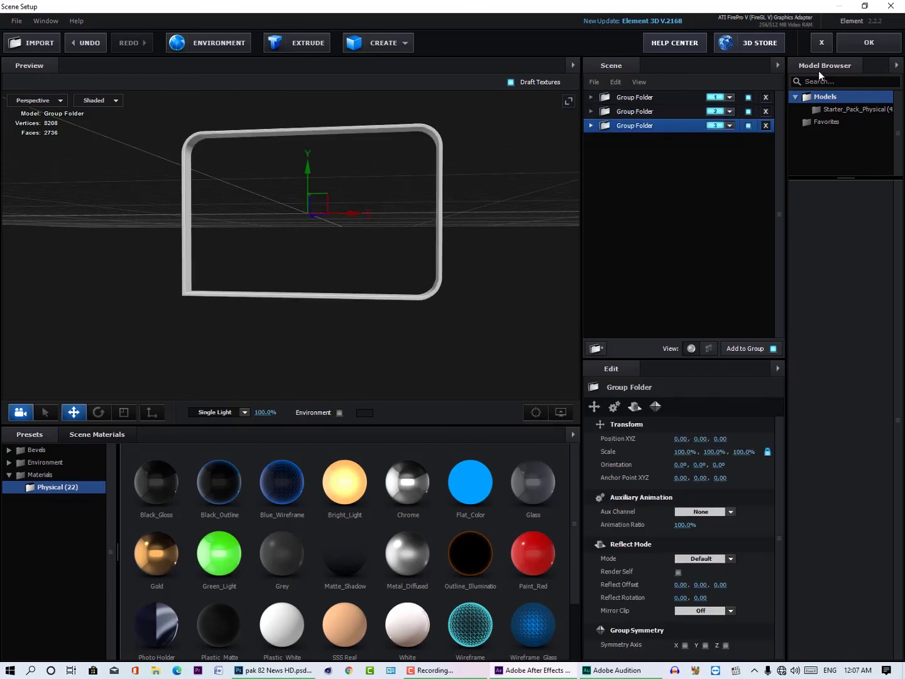
click(868, 43)
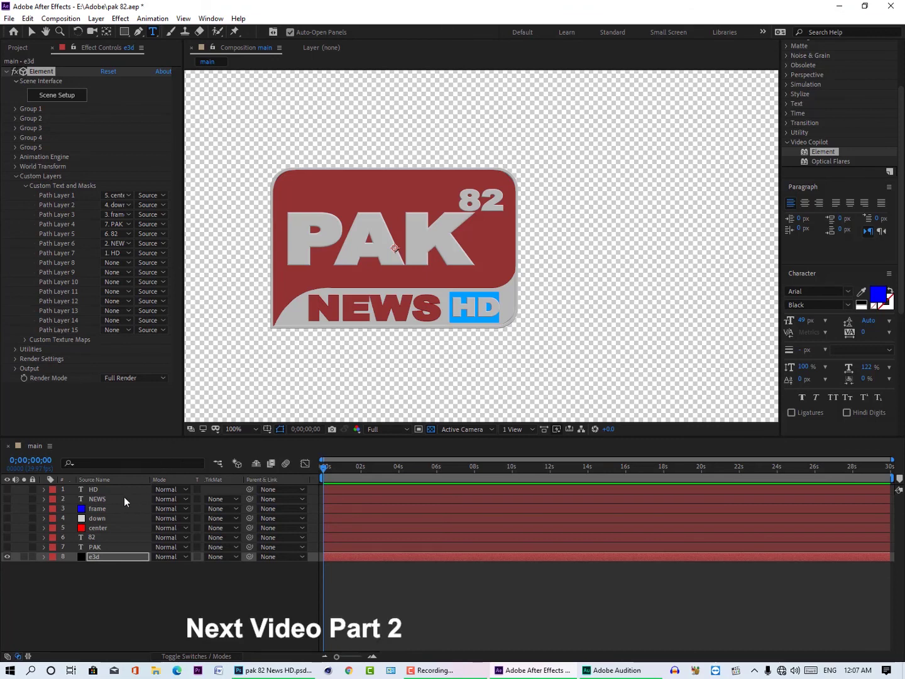
Show the PAK text layer, set its font style to Arial Bold, and hide the layer again.
click(94, 546)
click(7, 547)
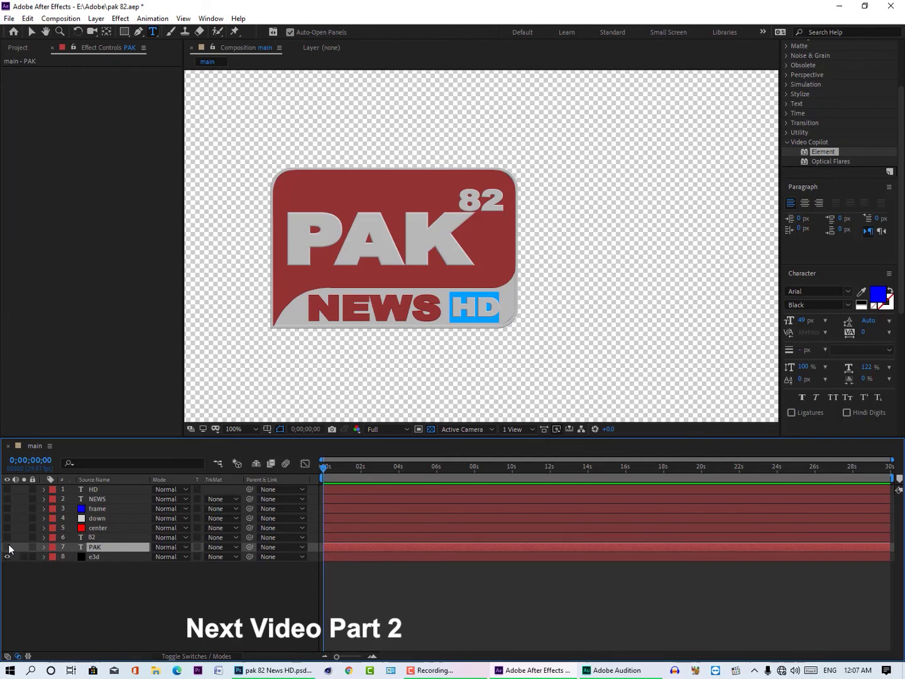
double_click(425, 233)
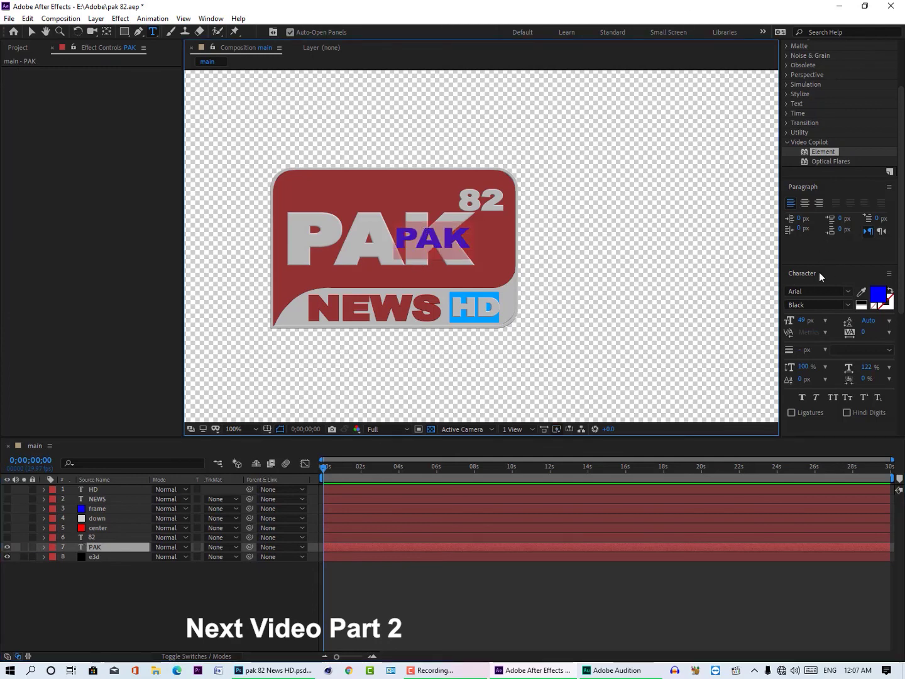
click(851, 309)
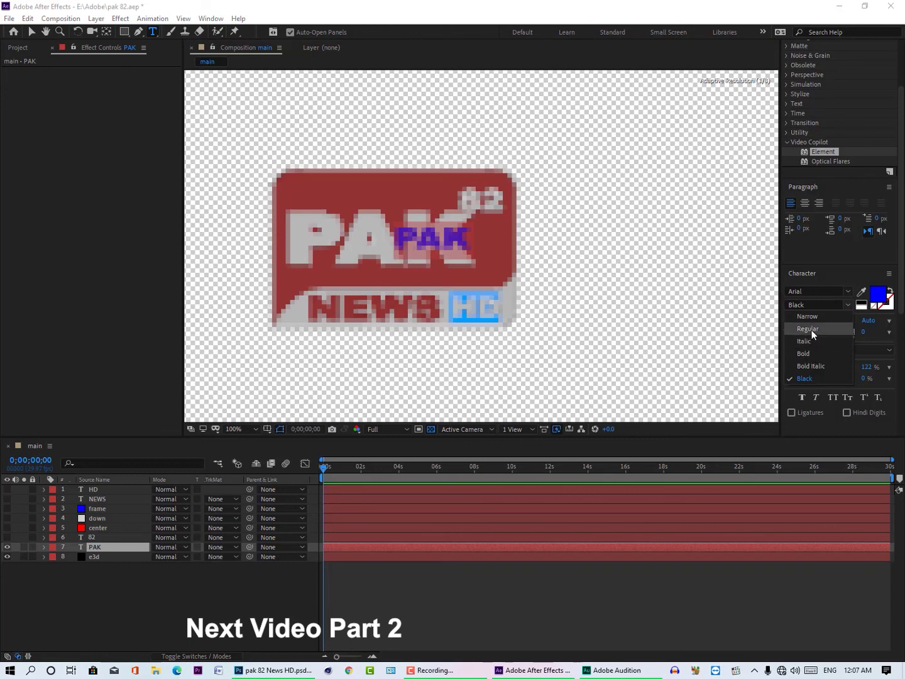
click(811, 353)
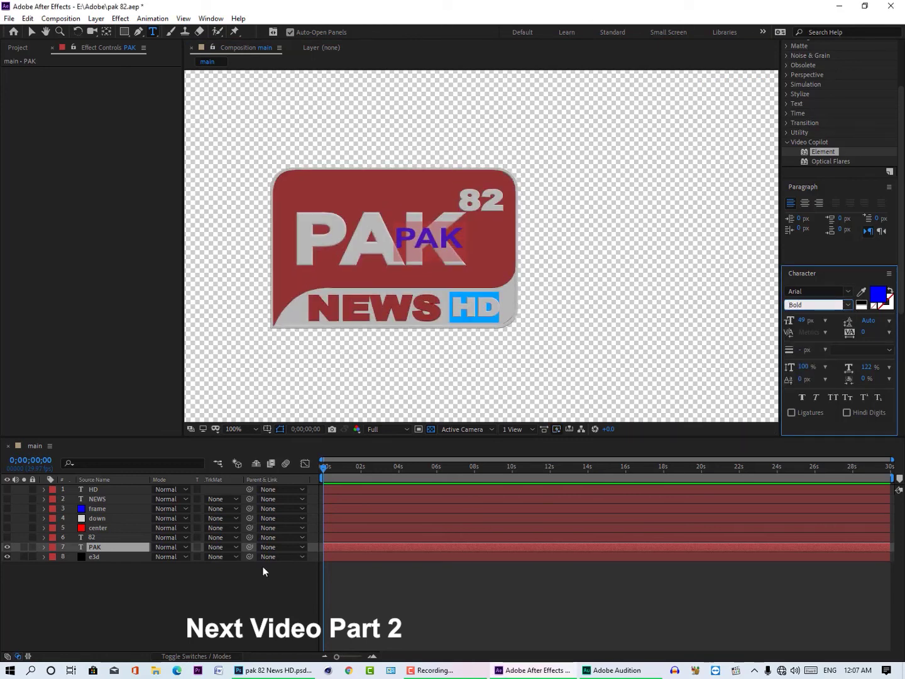
click(94, 548)
click(8, 547)
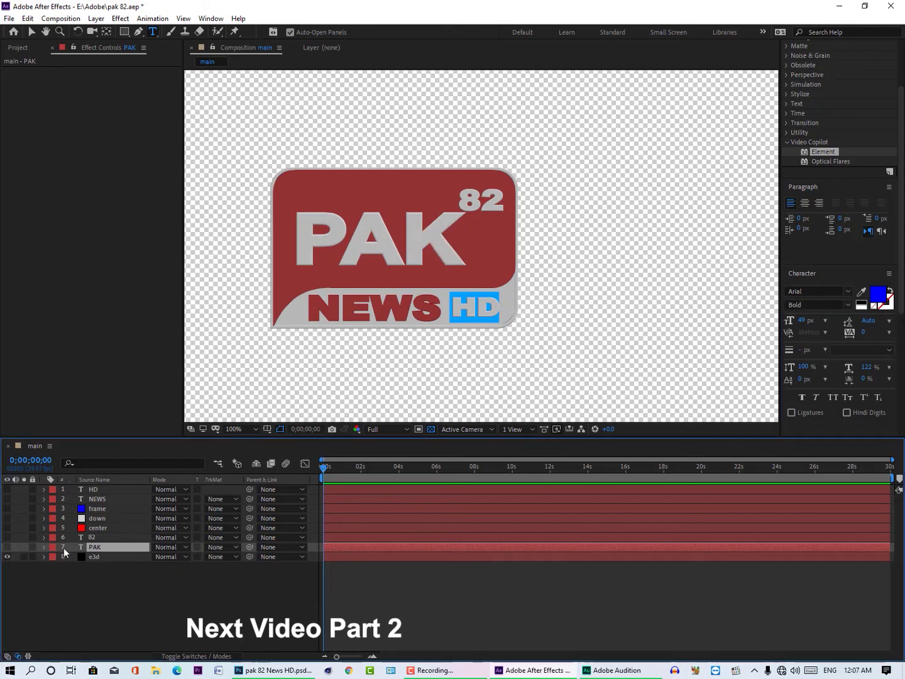
Select the e3d layer and reopen its Element scene setup.
click(100, 557)
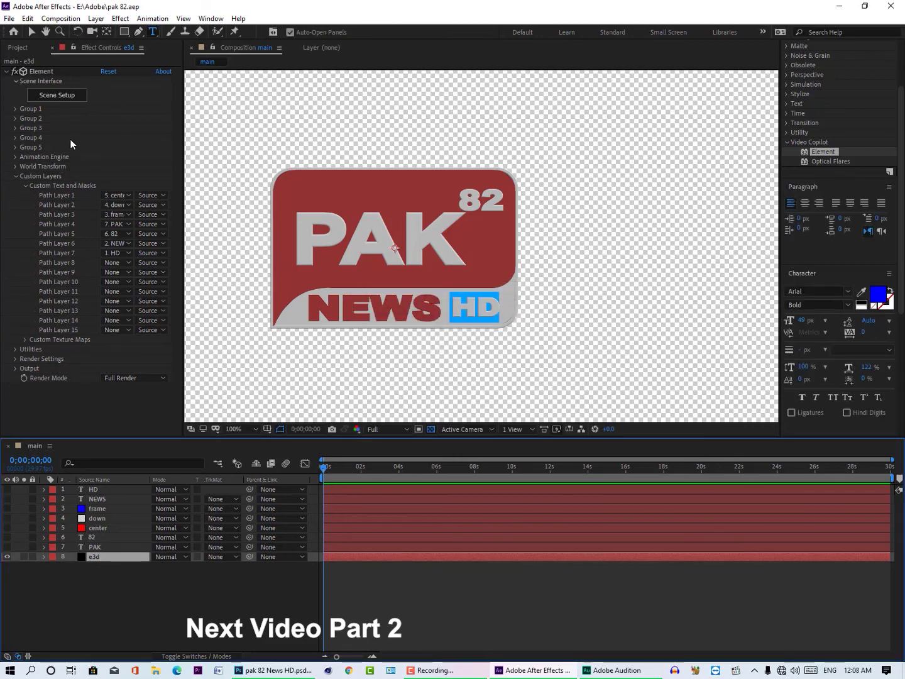
click(58, 99)
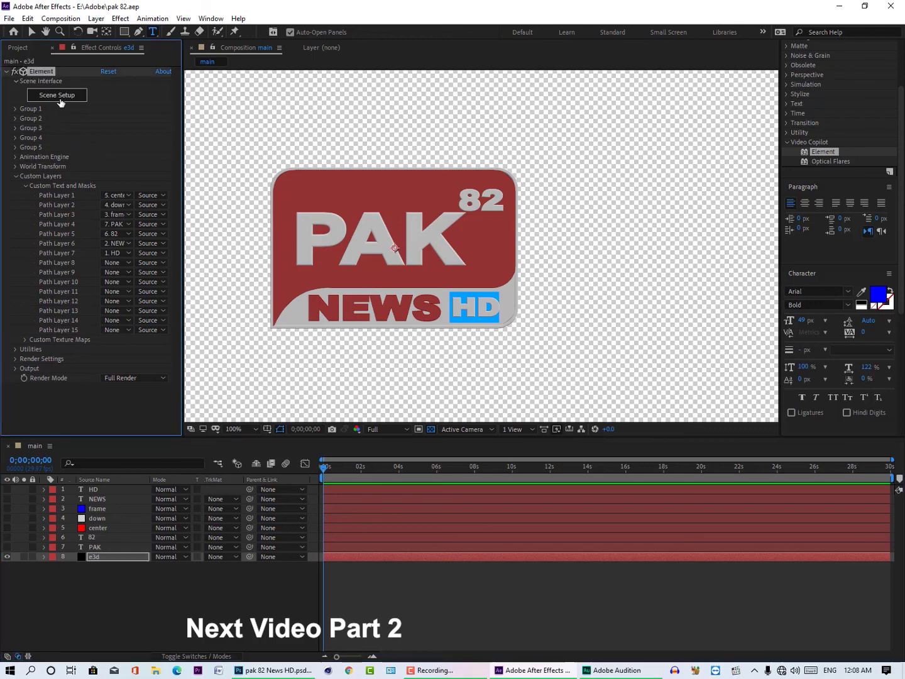